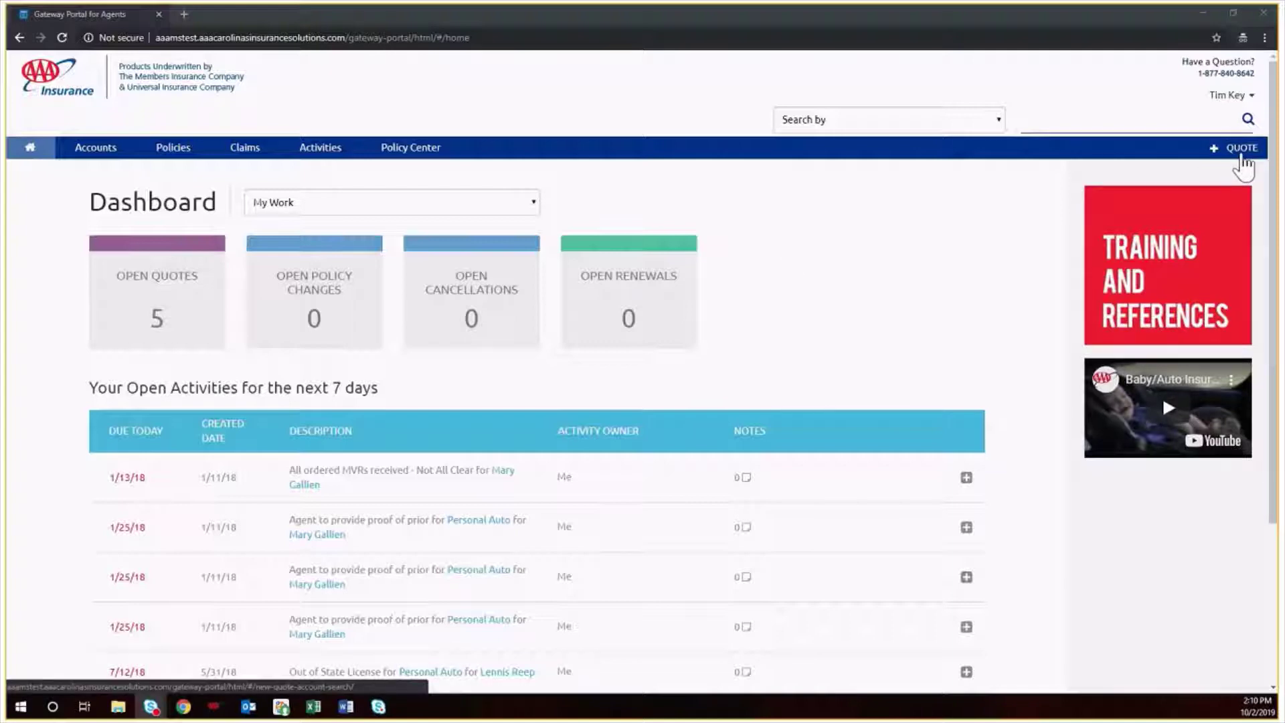
- Start a new quote from the Dashboard and place the cursor in the First Name field
click(1242, 160)
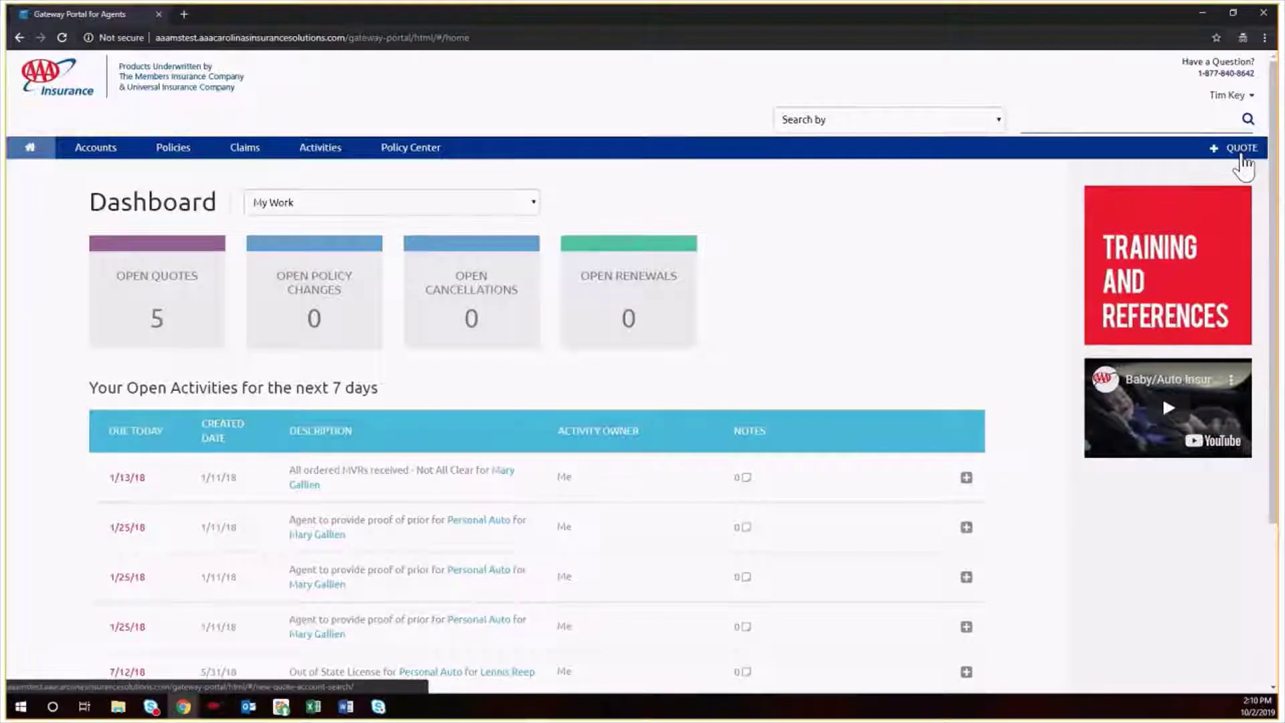
click(621, 306)
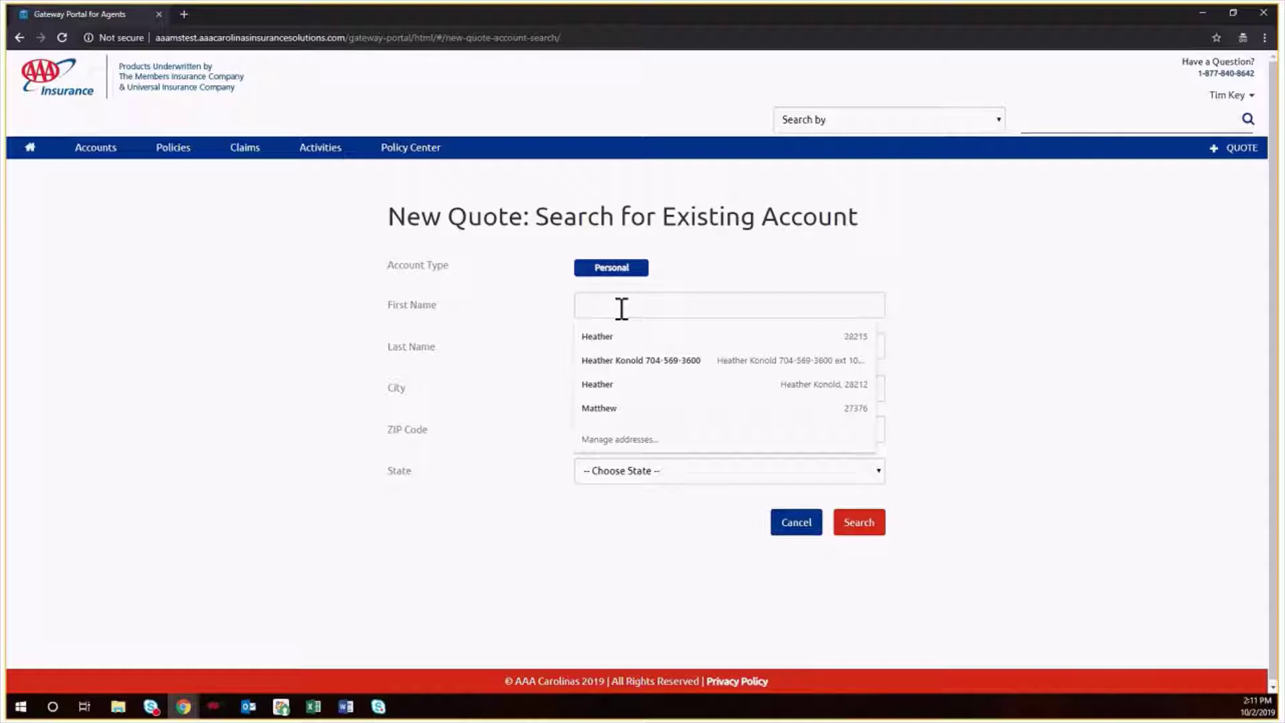
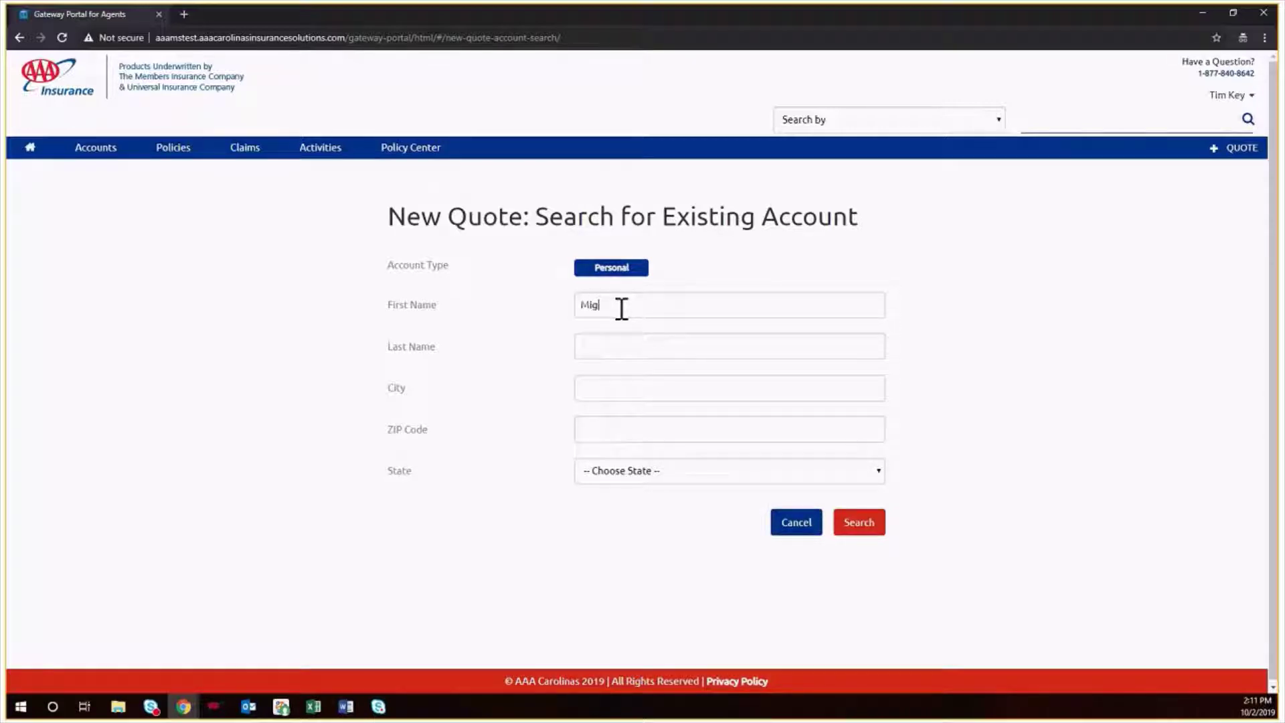
- Search existing accounts by the customer's name, city, ZIP code and North Carolina
text(Advance)
key(Tab)
text(27006)
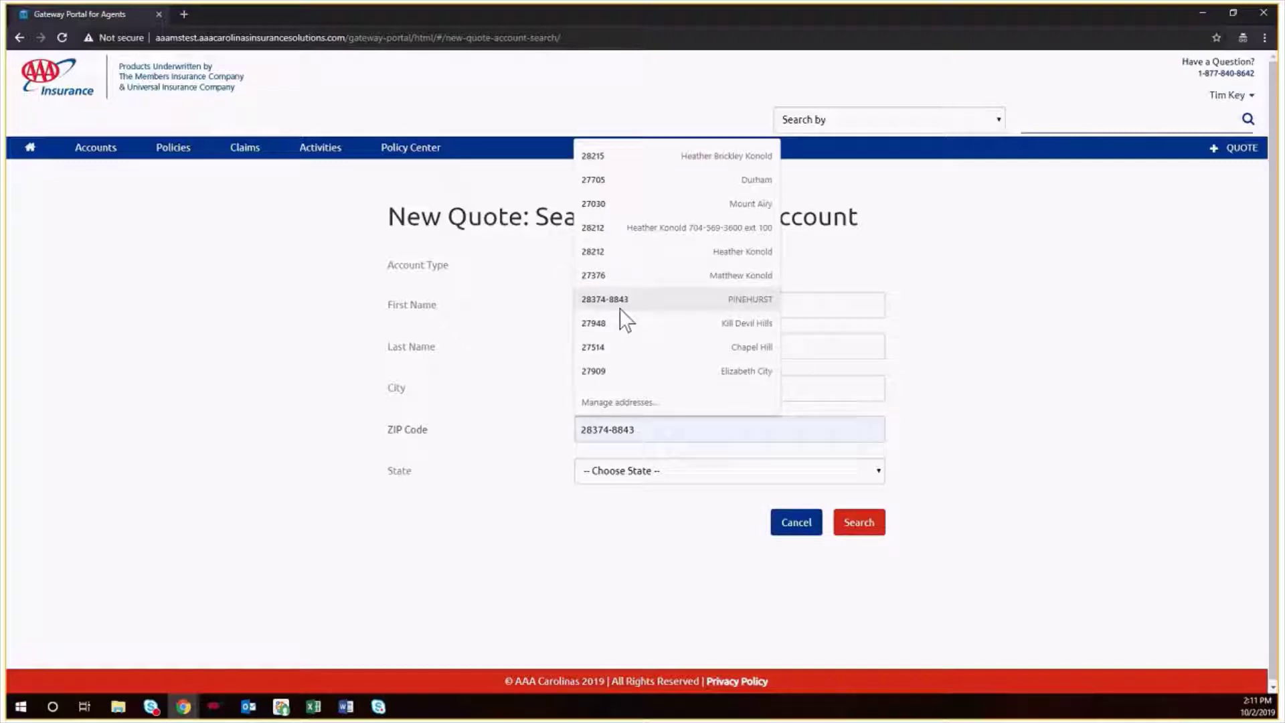
click(616, 479)
click(622, 43)
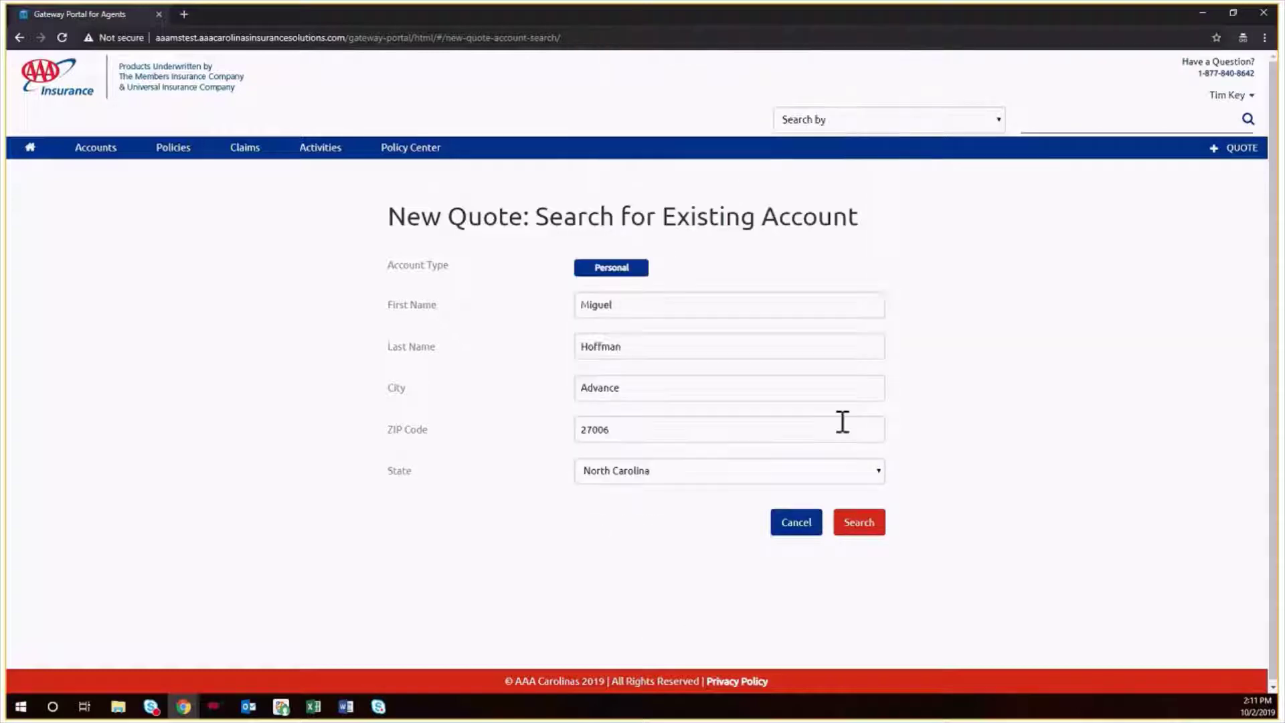
click(860, 520)
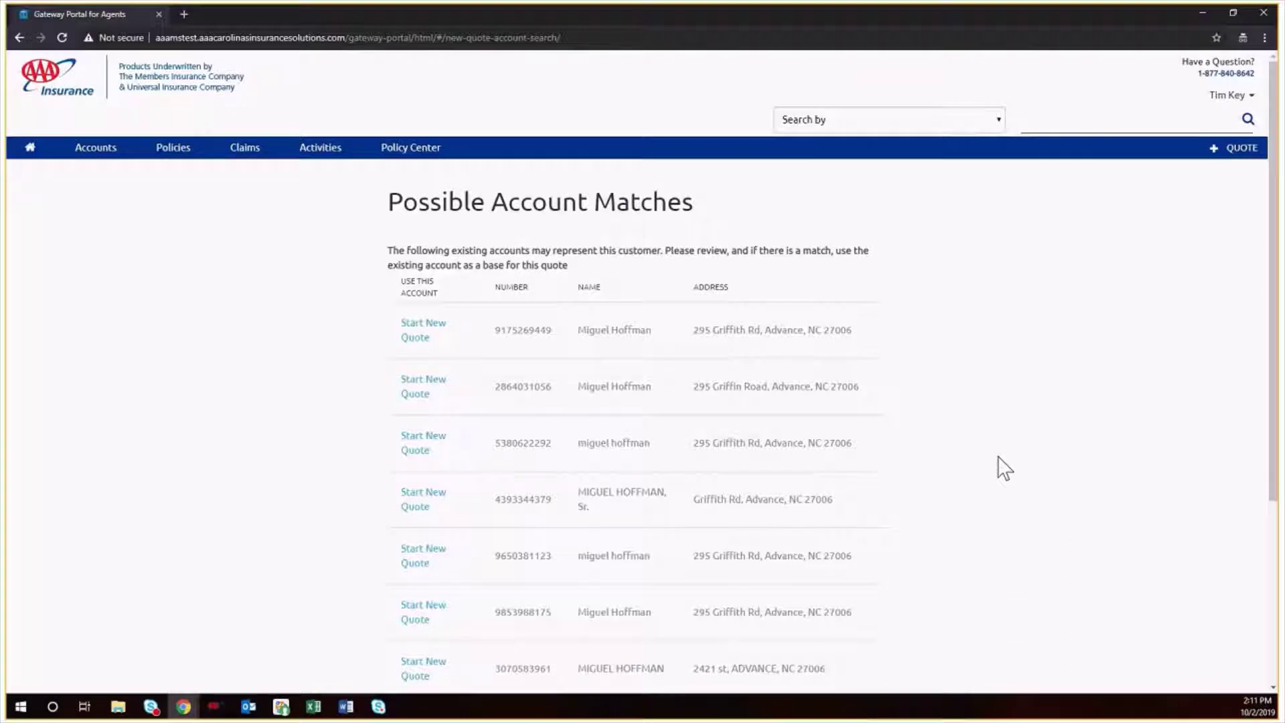
- Continue past the search results with the customer as a new account
scroll(1005, 468, down, 1)
scroll(1005, 467, down, 4)
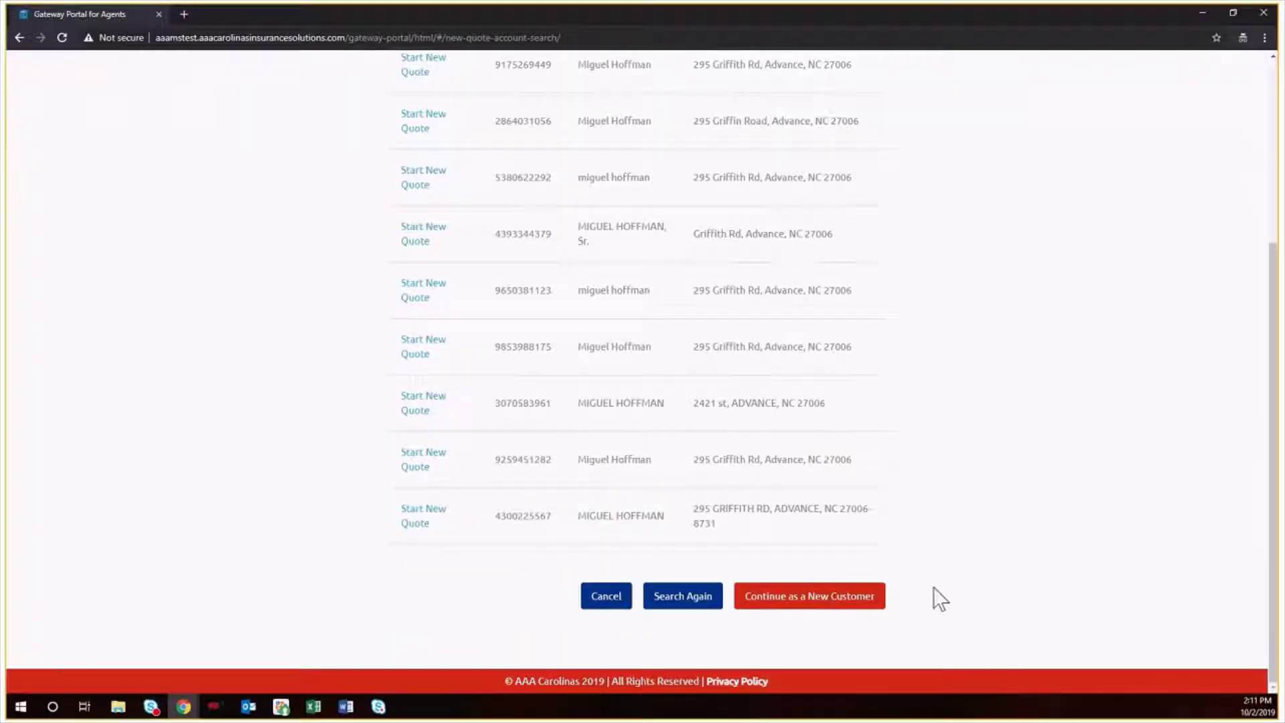
click(810, 610)
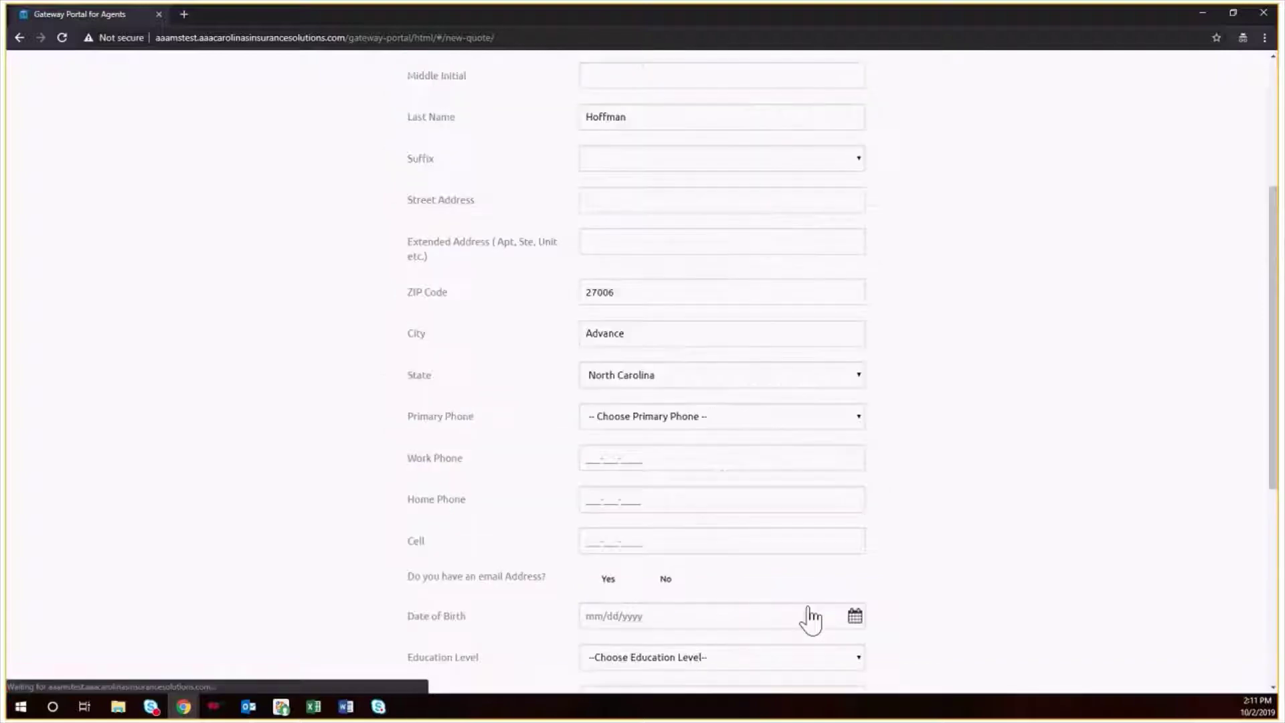
- Enter the customer's street address and cell number, with Mobile as the primary phone
scroll(781, 285, up, 2)
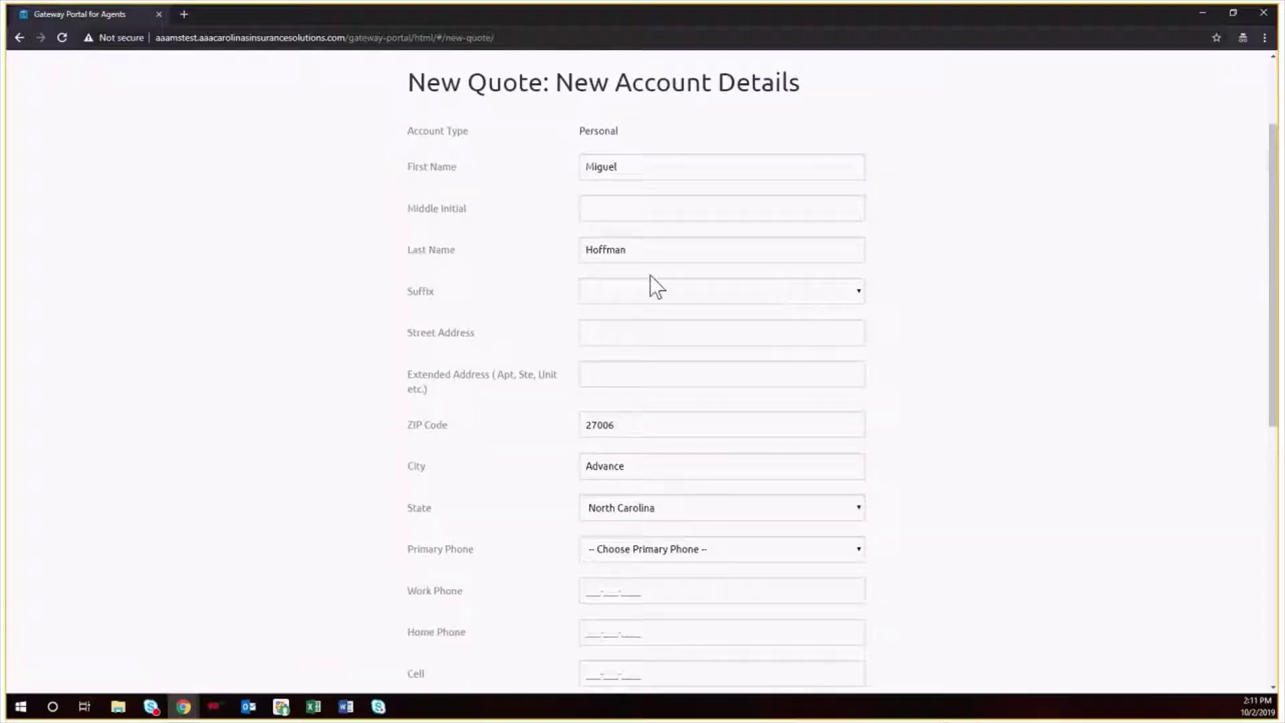
click(613, 337)
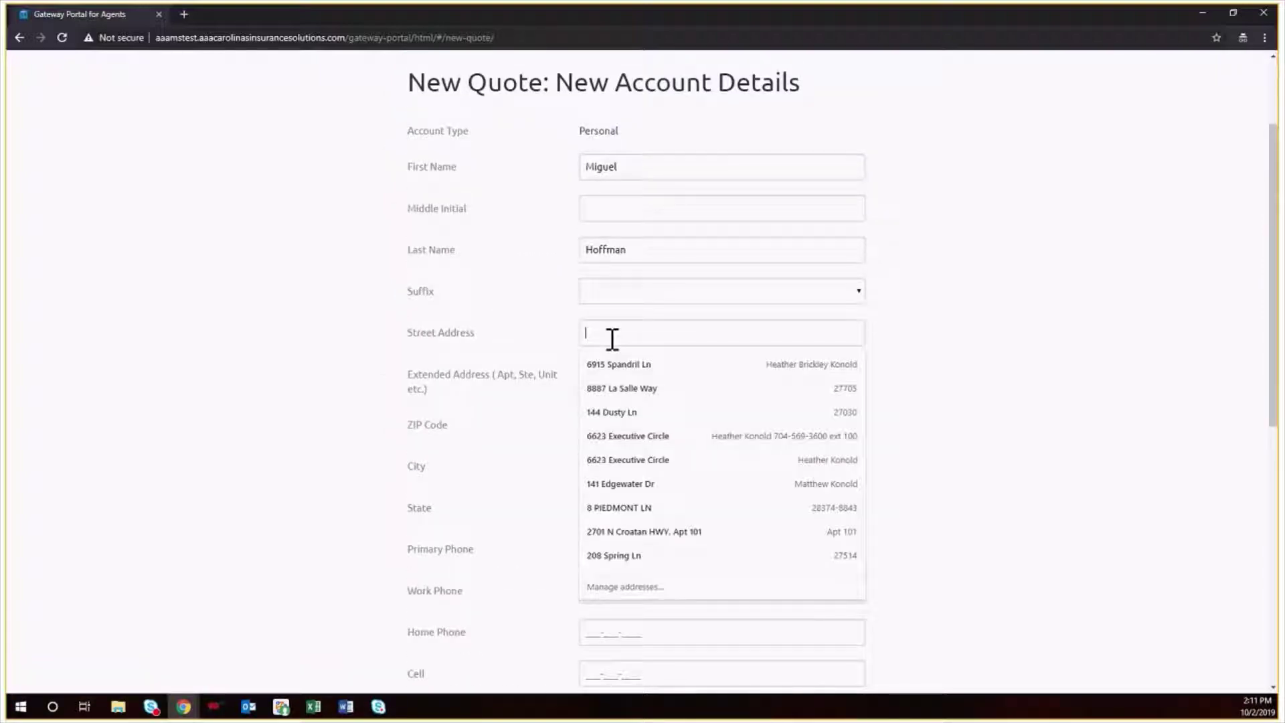
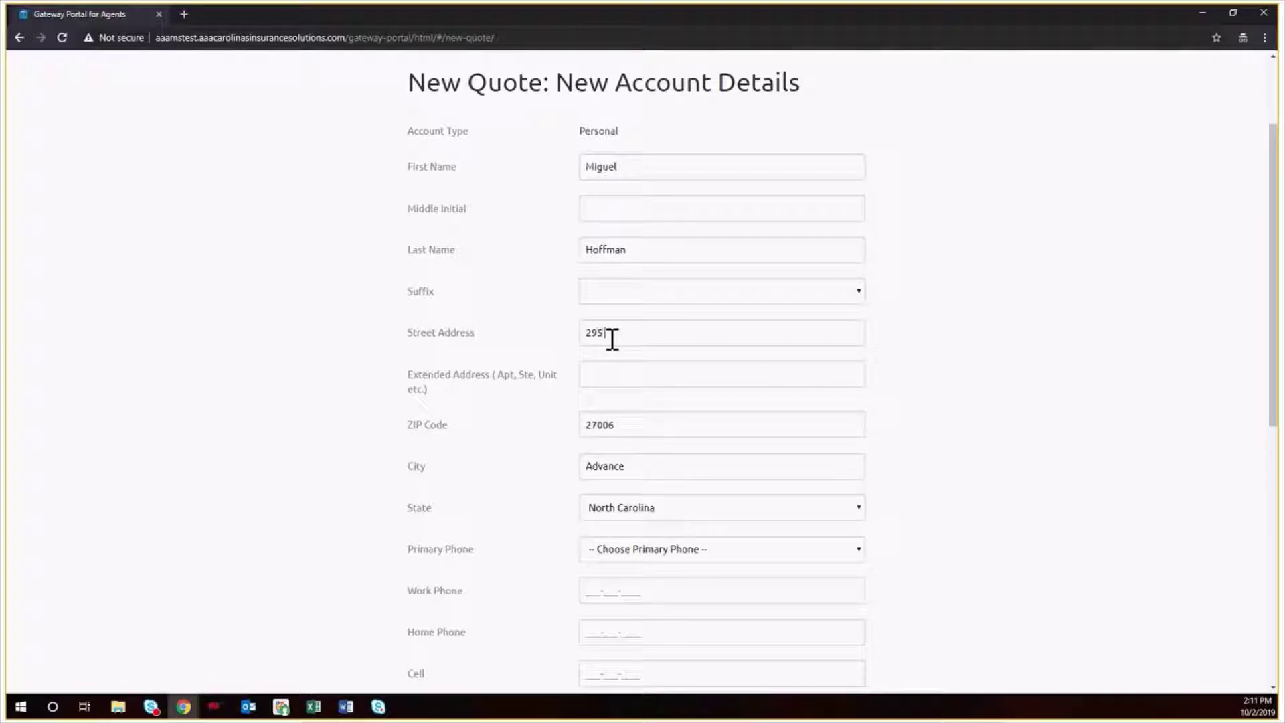
scroll(946, 498, down, 2)
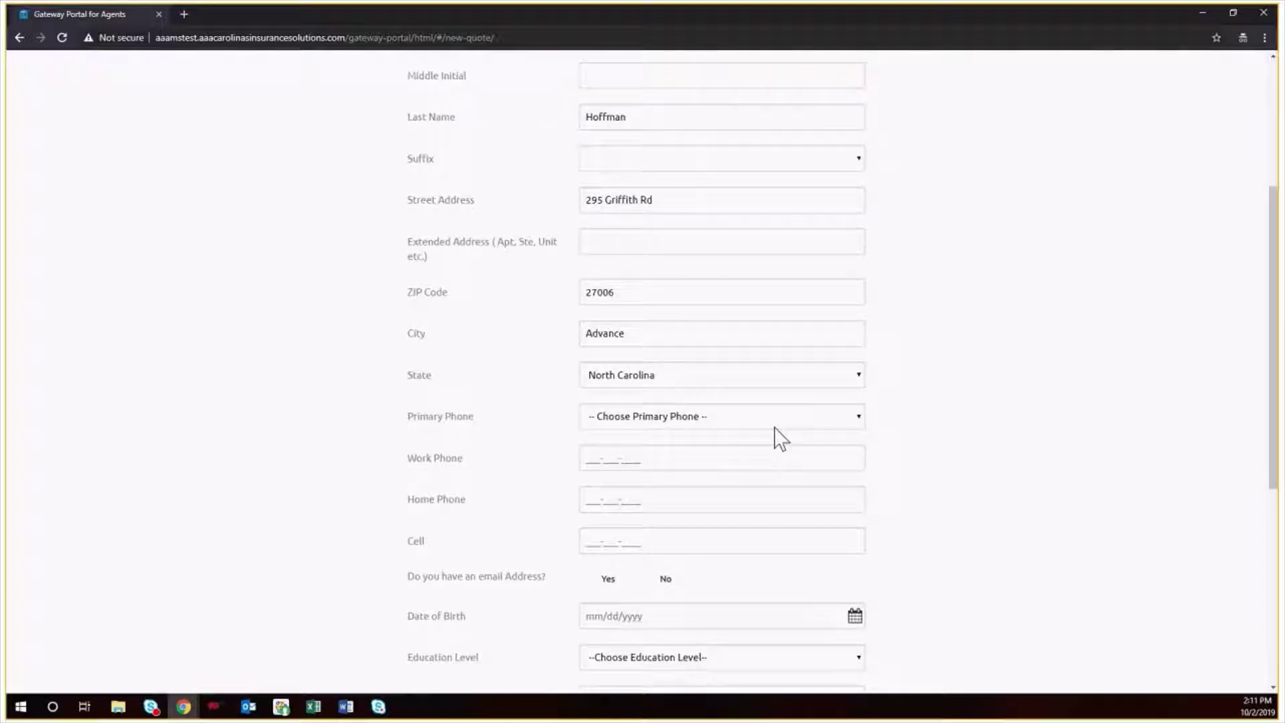
click(775, 428)
click(705, 482)
click(593, 542)
text(704555555555)
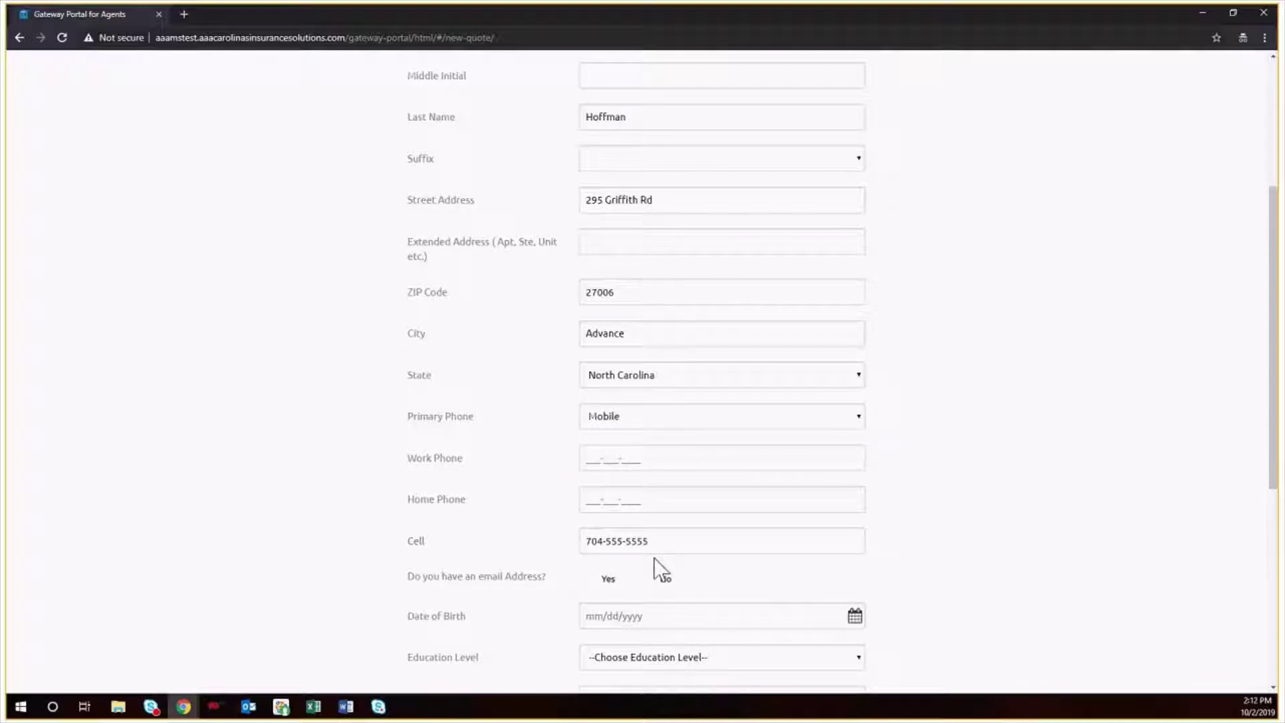
- Answer Yes to having e-mail and fill in the customer's e-mail address
click(607, 581)
click(605, 617)
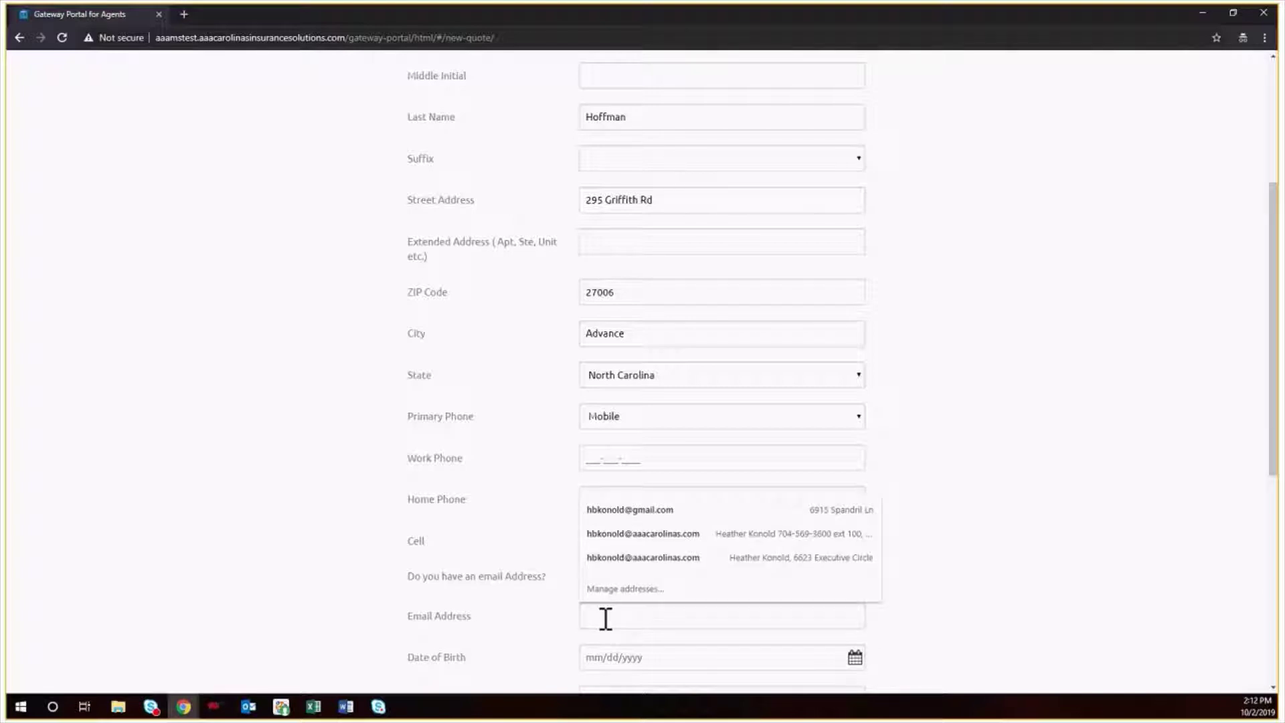
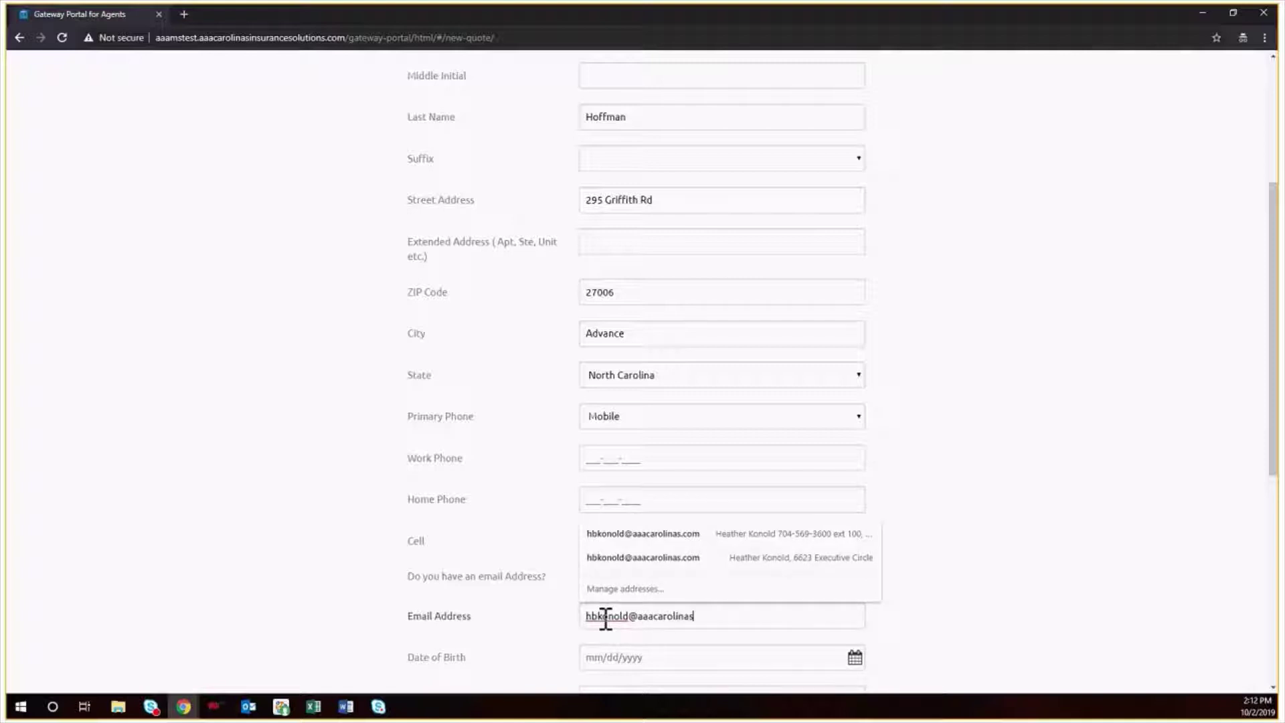
click(962, 633)
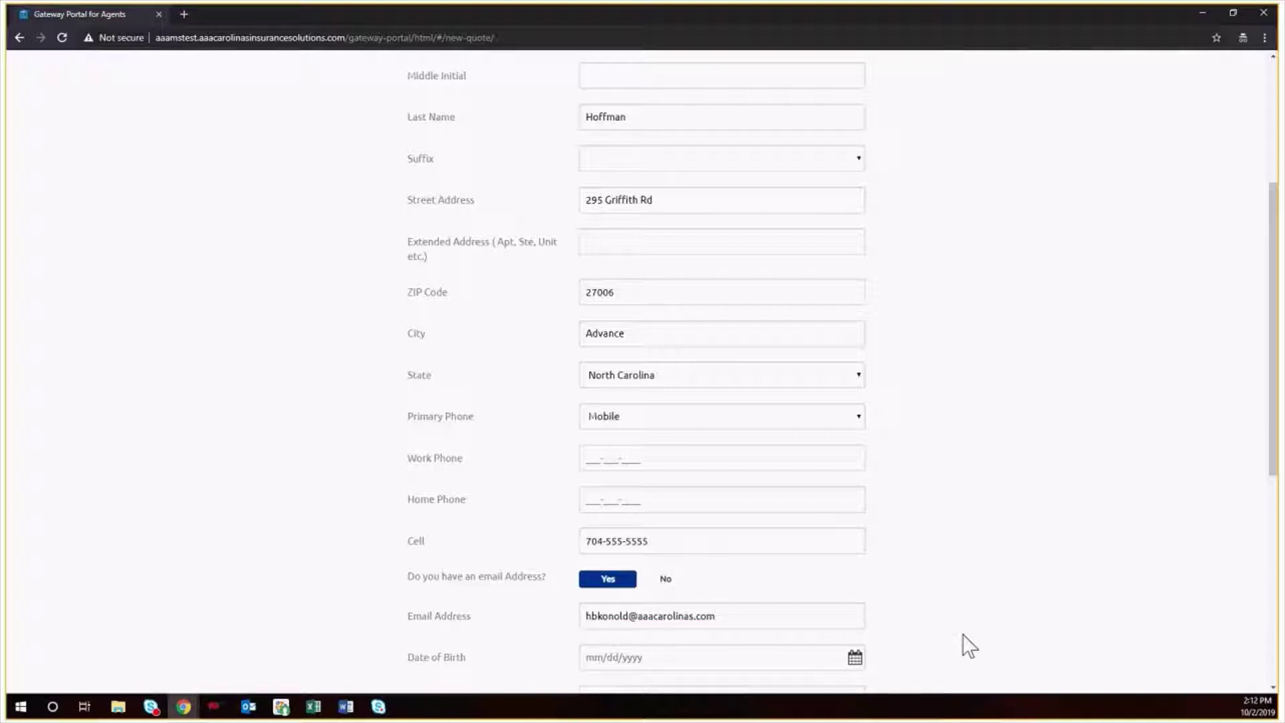
- Enter birth date 01/09/1947, set education to Bachelor, and submit the account details
scroll(962, 633, down, 3)
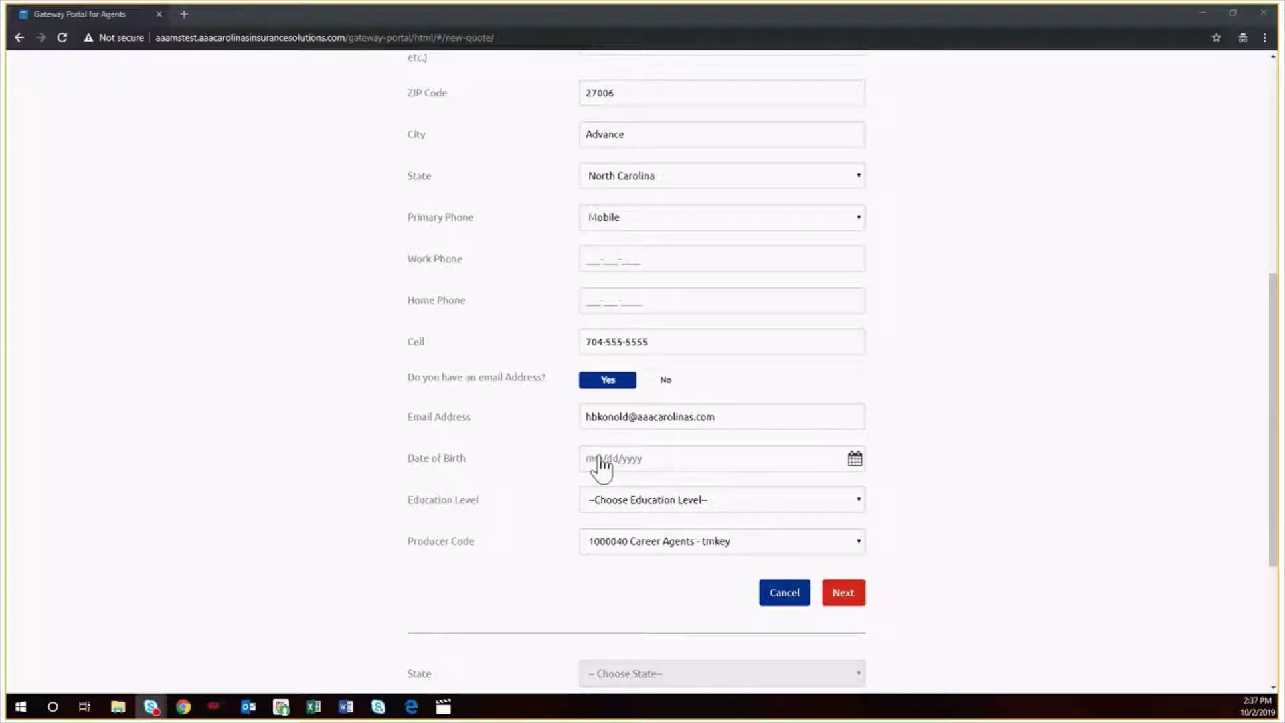
click(600, 467)
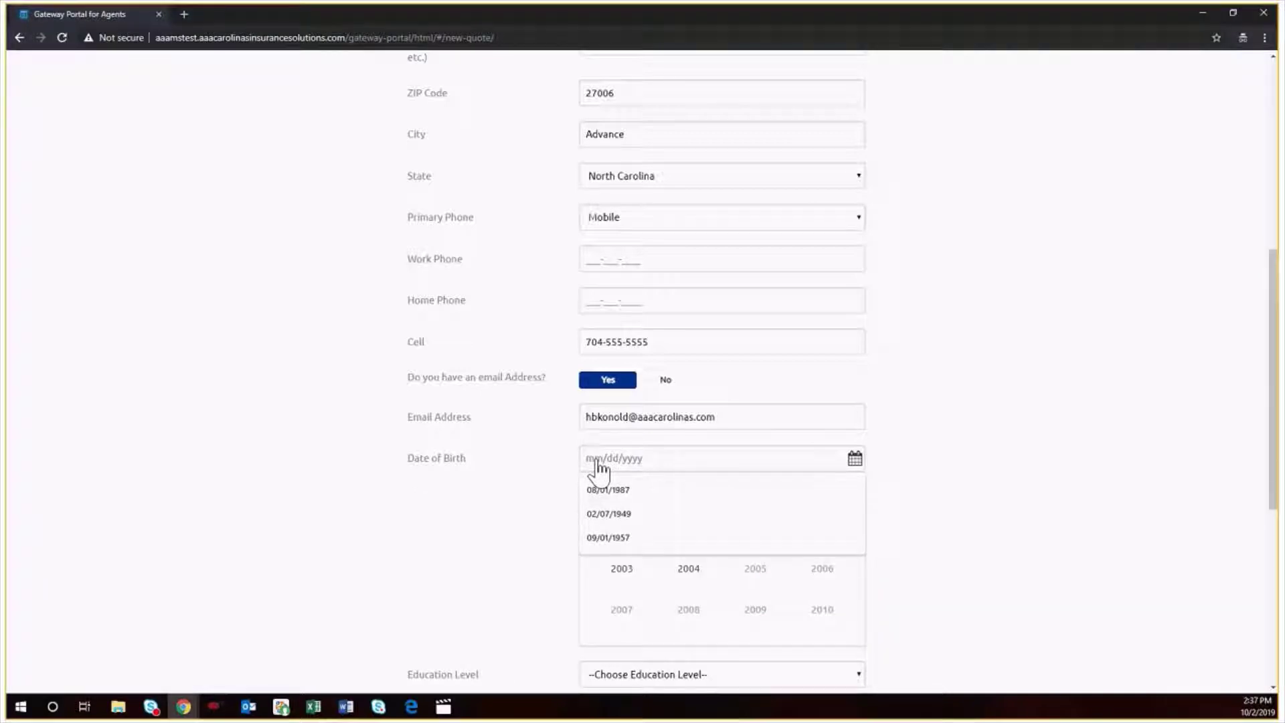
text(0)
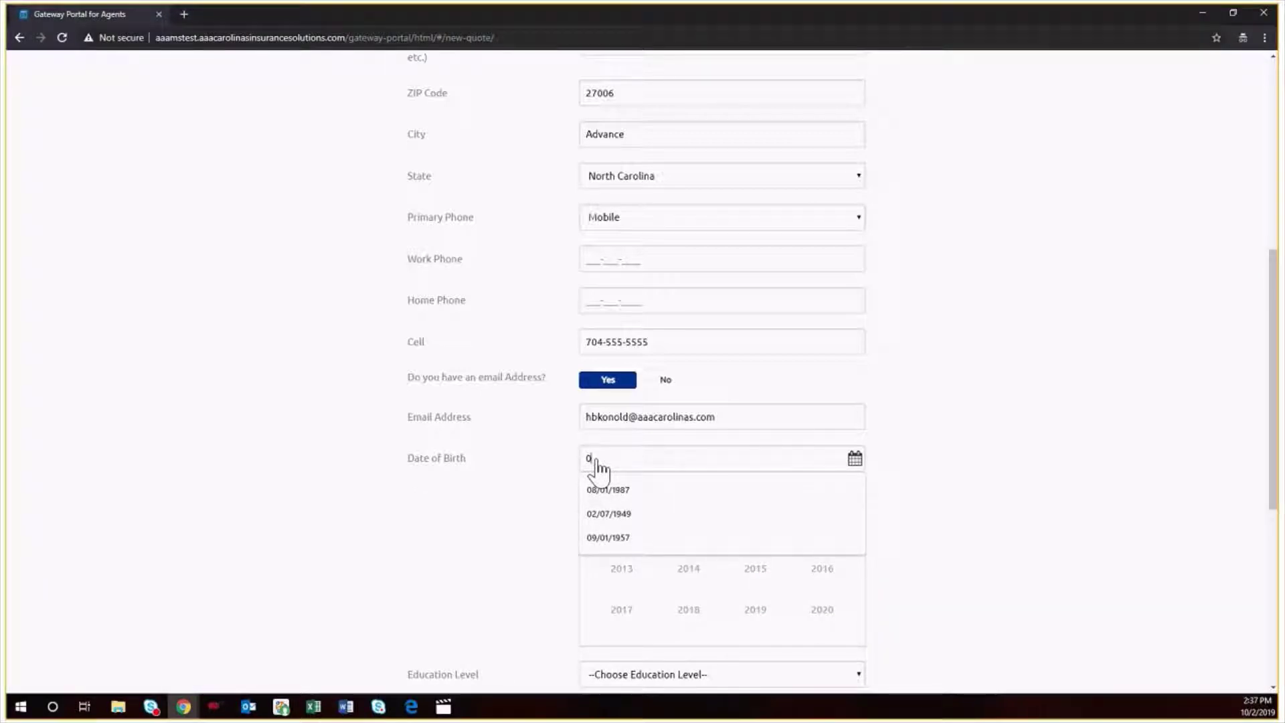
text(1/09/)
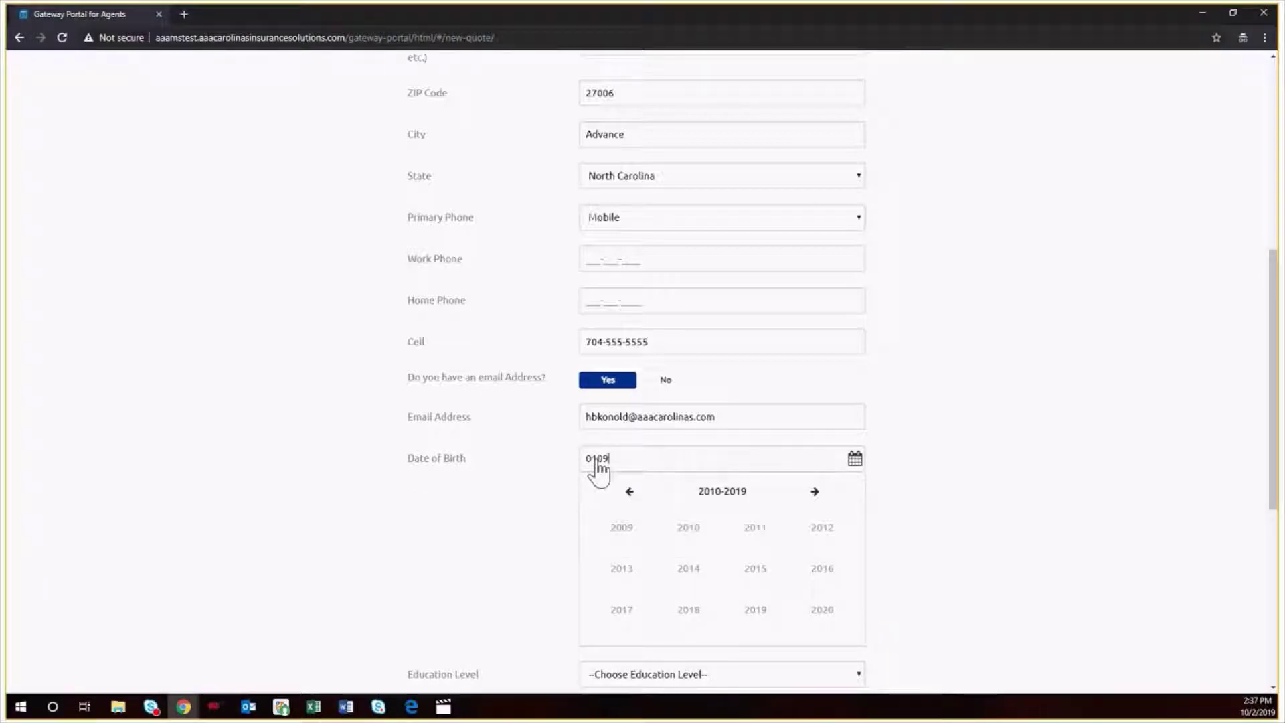
text(1947)
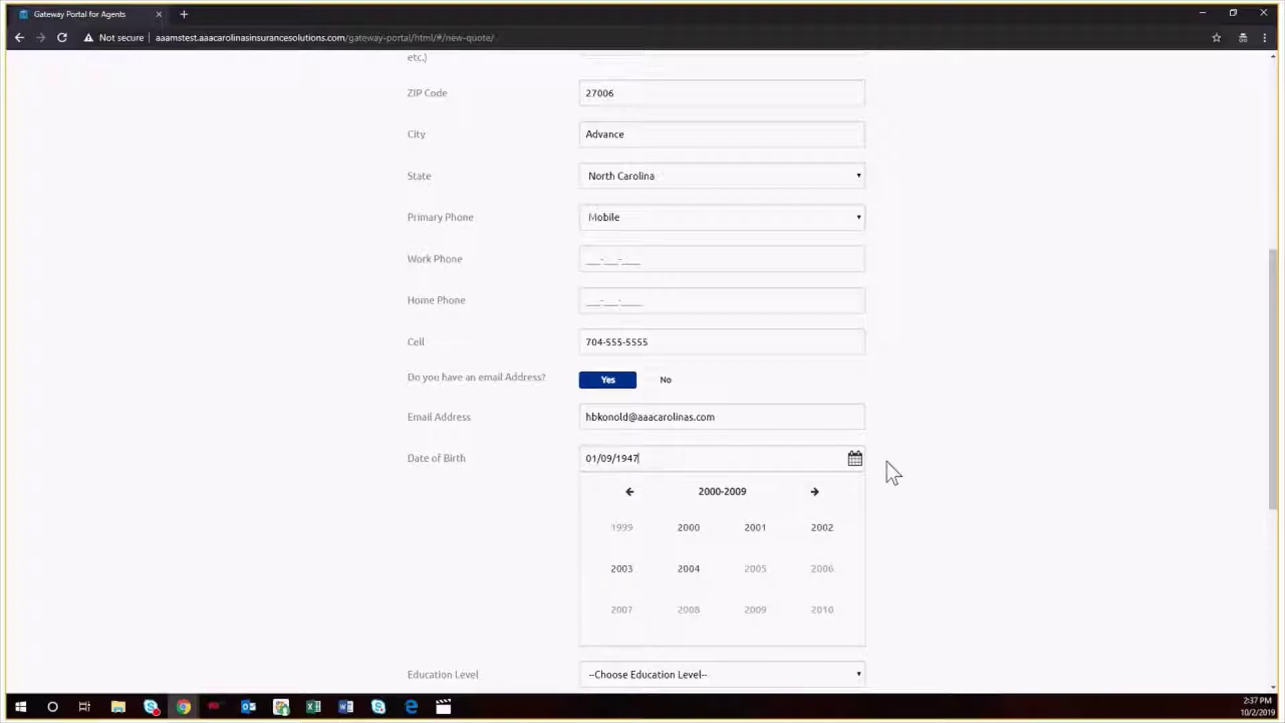
click(886, 460)
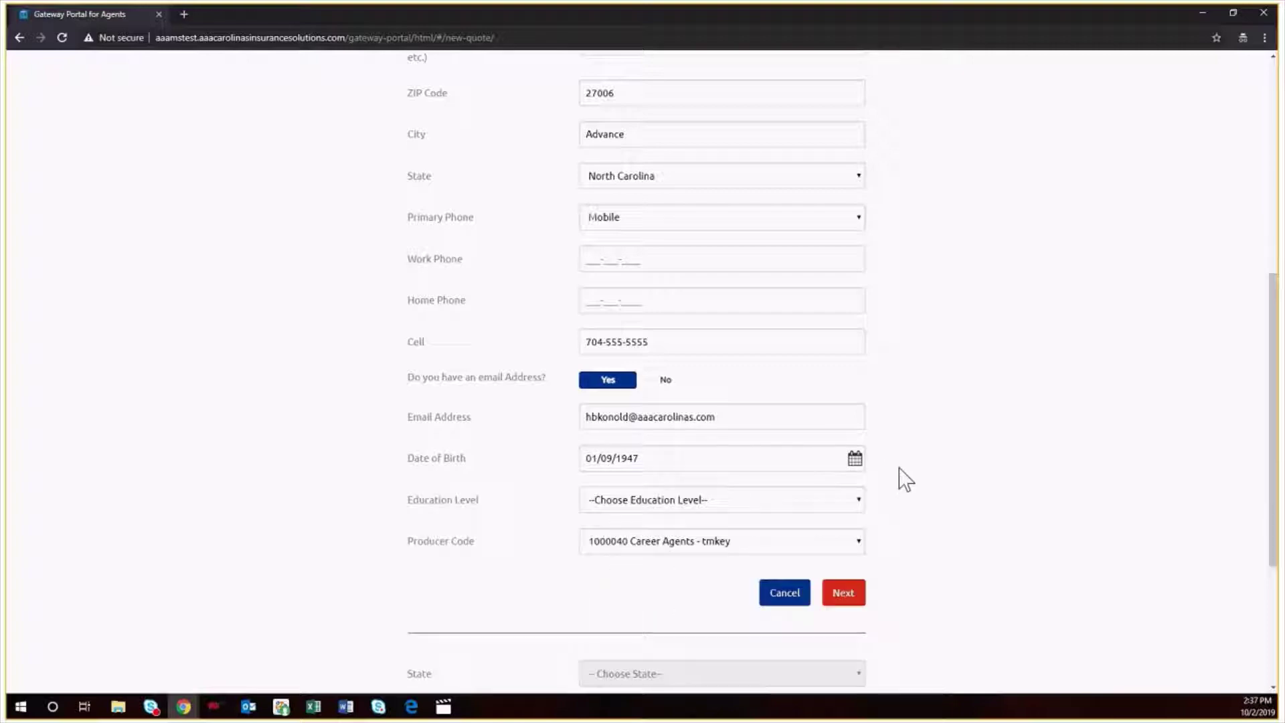
click(748, 501)
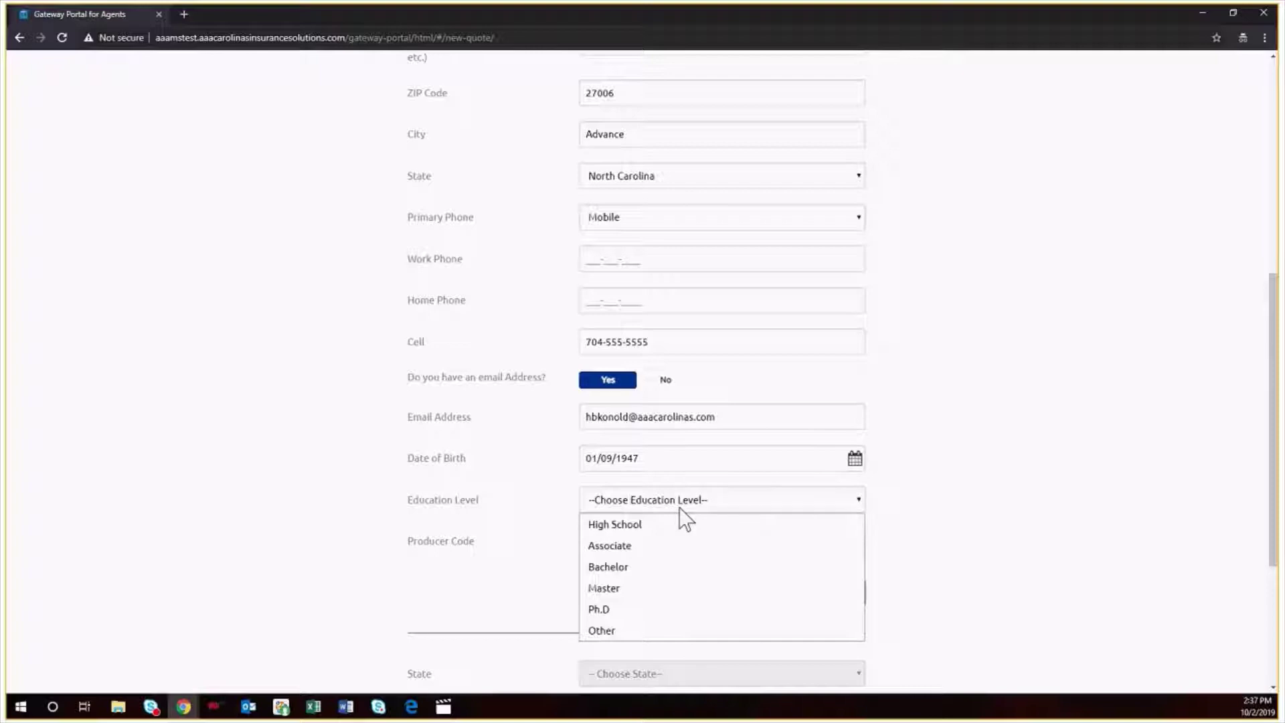
click(661, 566)
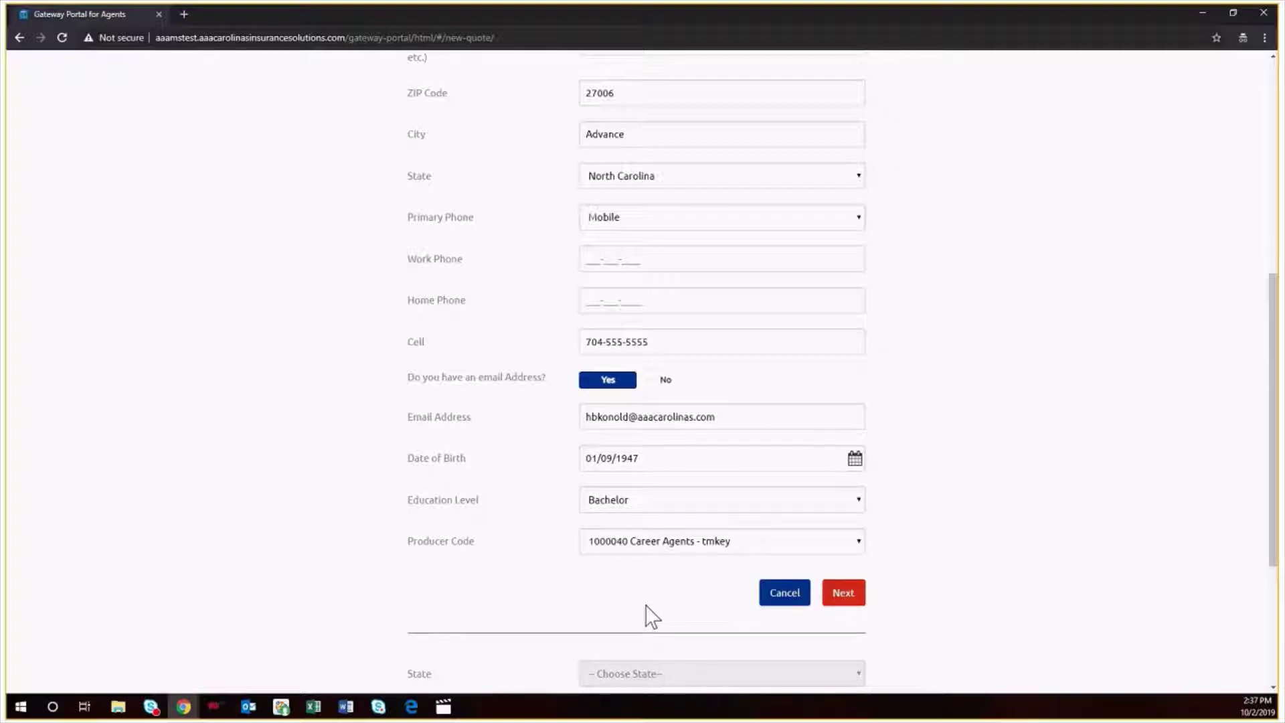
click(849, 594)
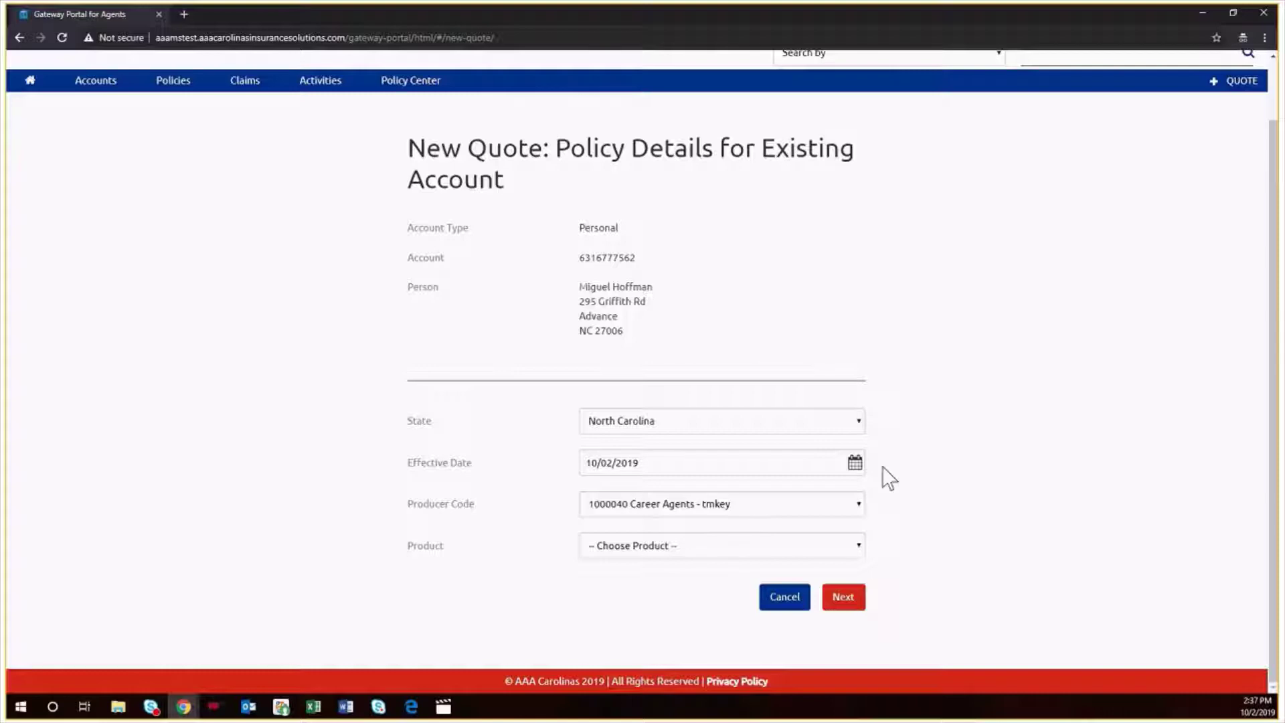
- Set the effective date to 10/09/2019, choose Personal Auto as the product, and create the quote
click(855, 464)
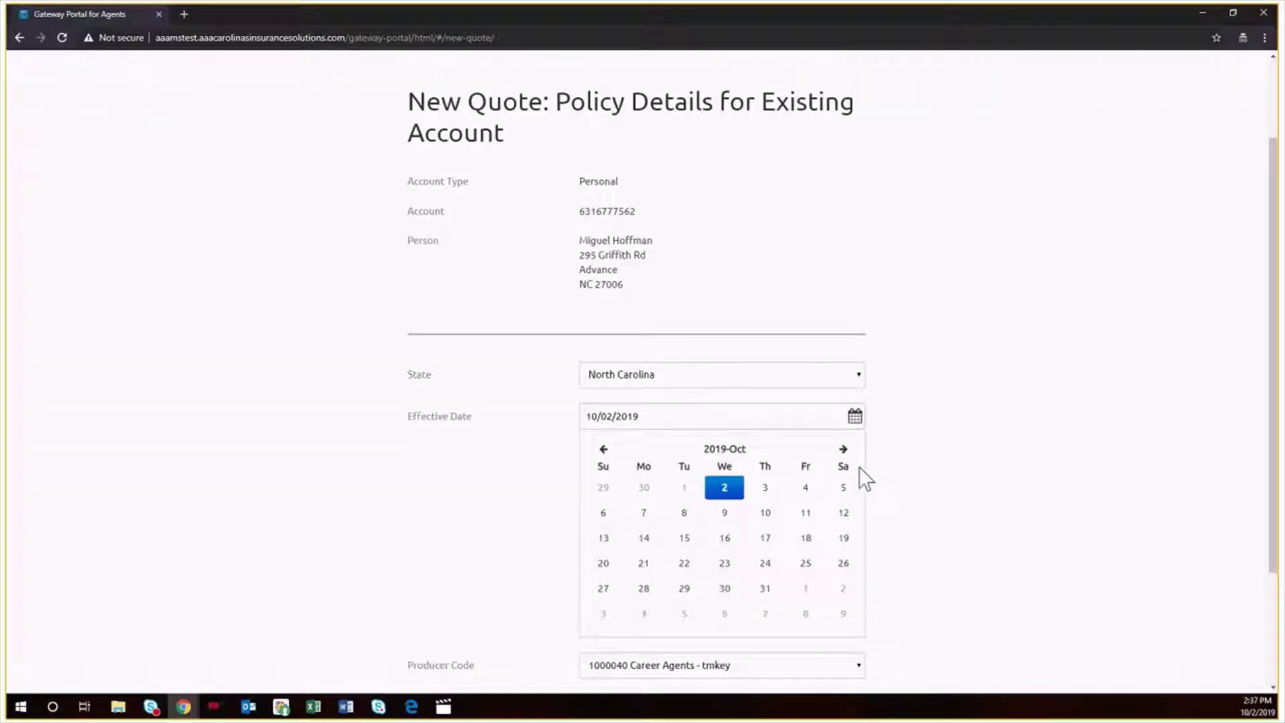
click(723, 519)
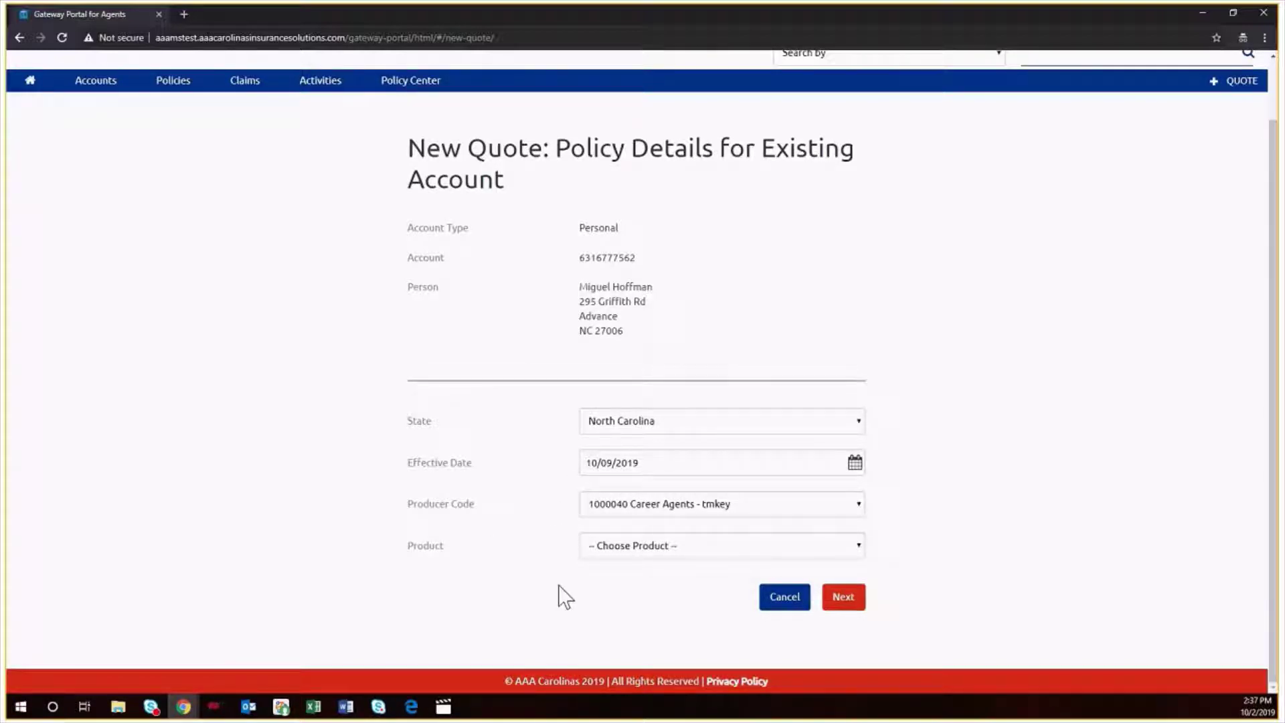
click(680, 547)
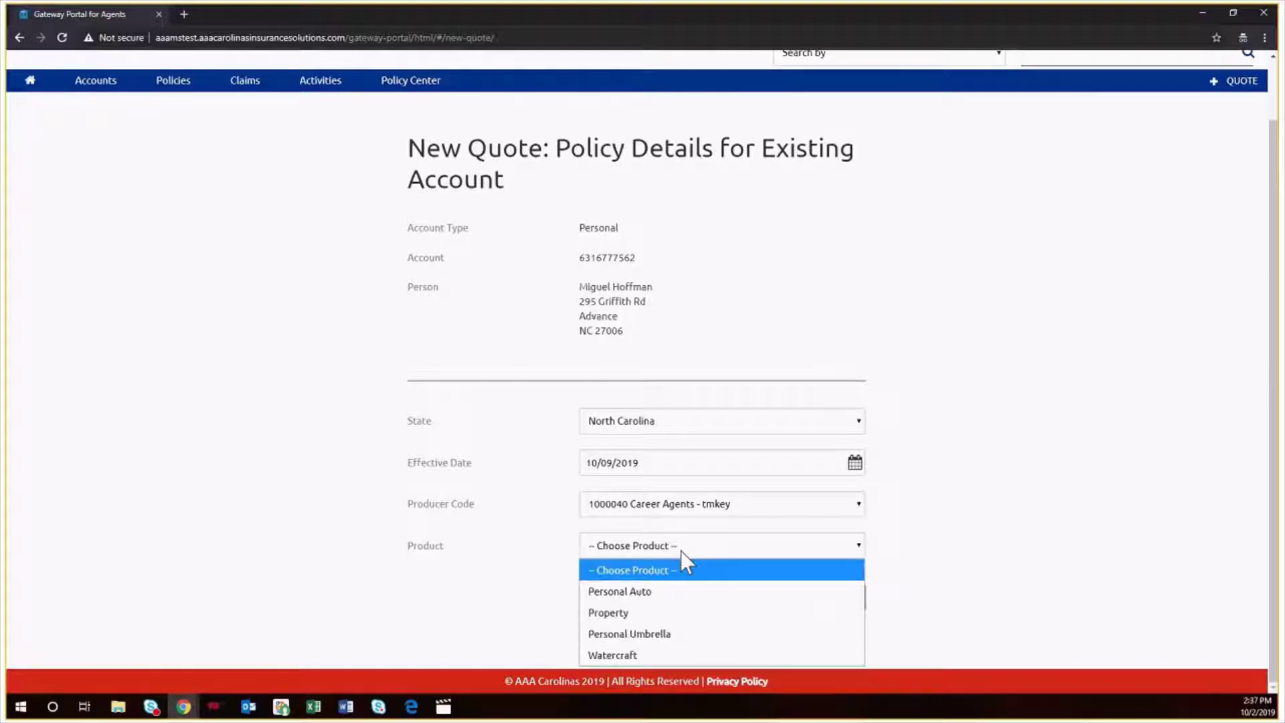
click(666, 591)
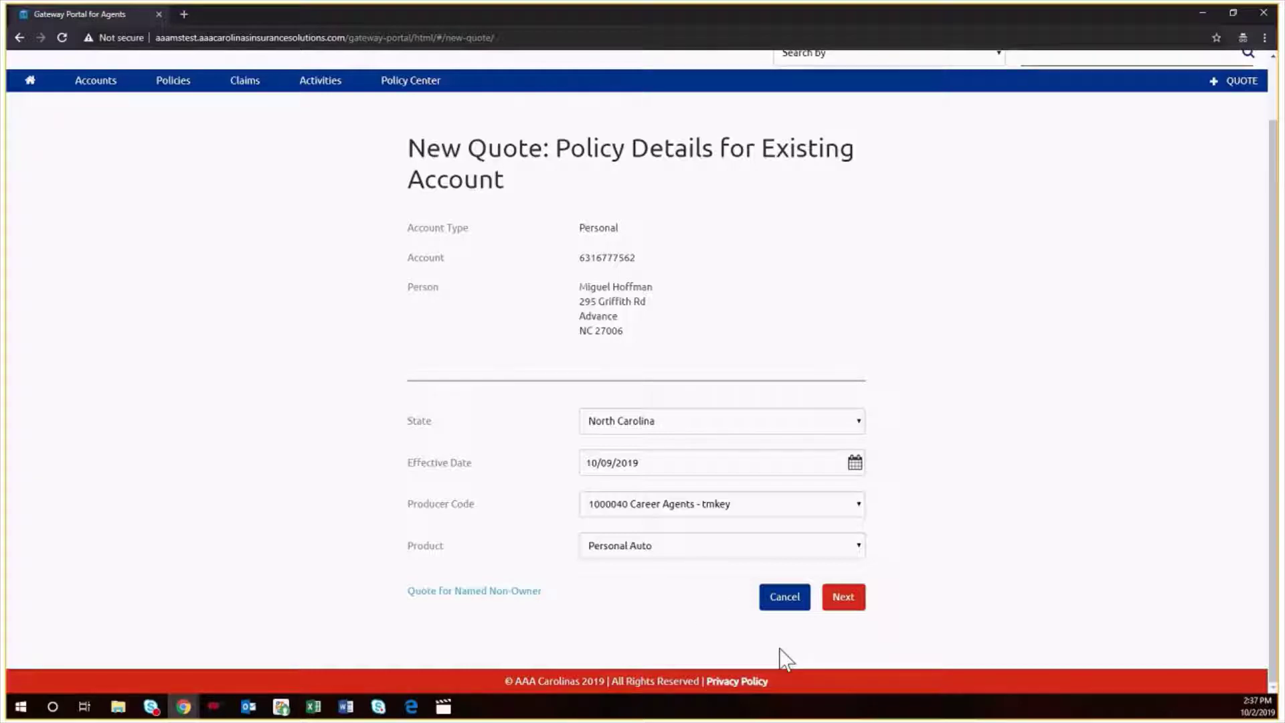
click(856, 610)
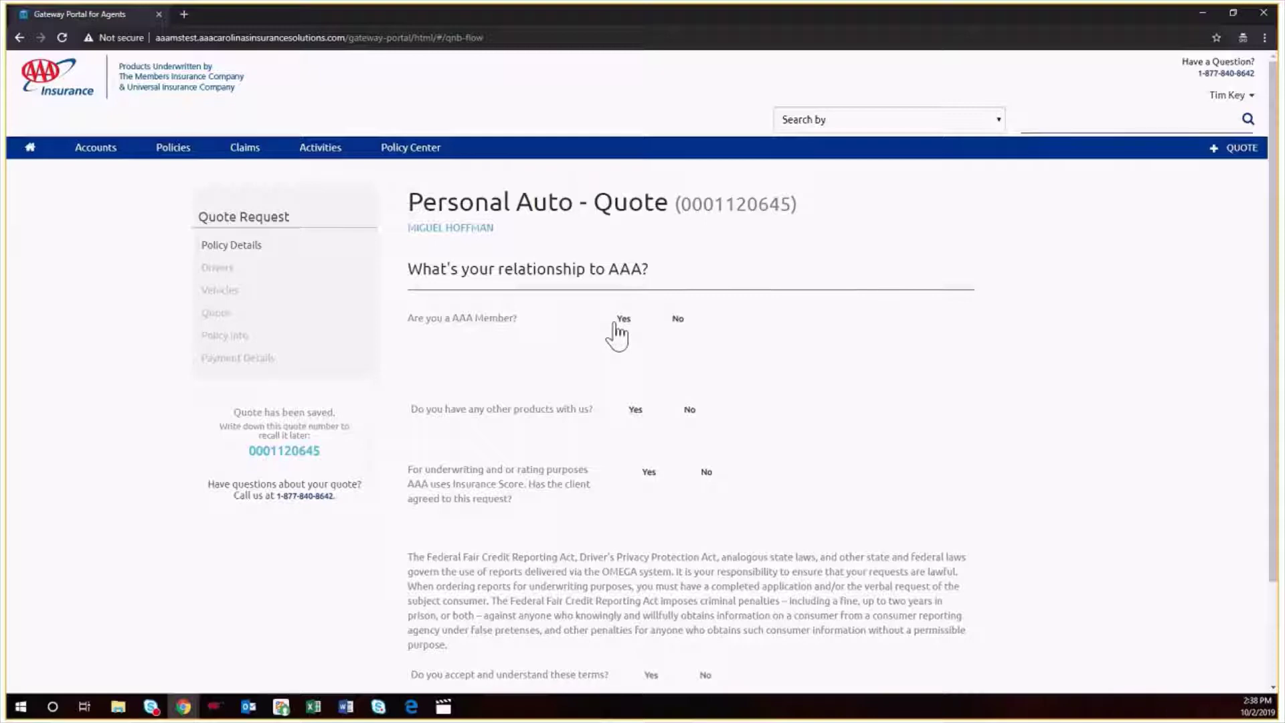
- Mark the customer as an AAA member and enter the member's first and last name
click(677, 320)
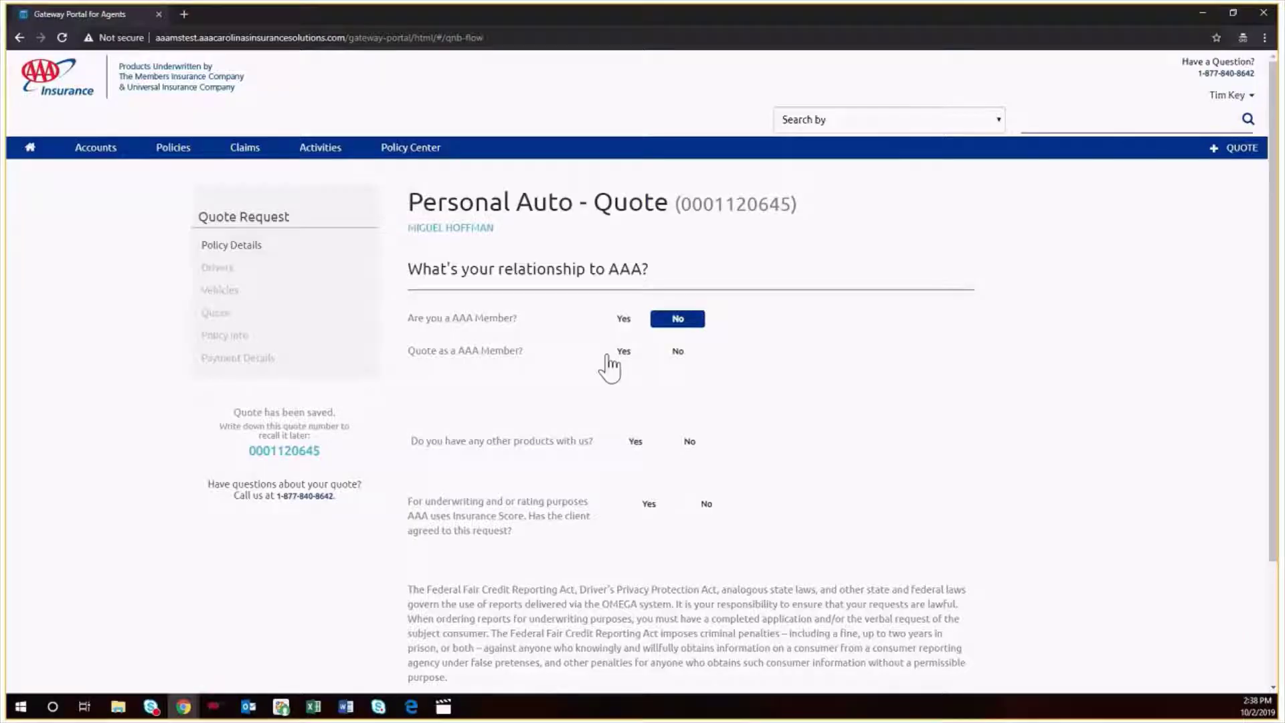
click(623, 324)
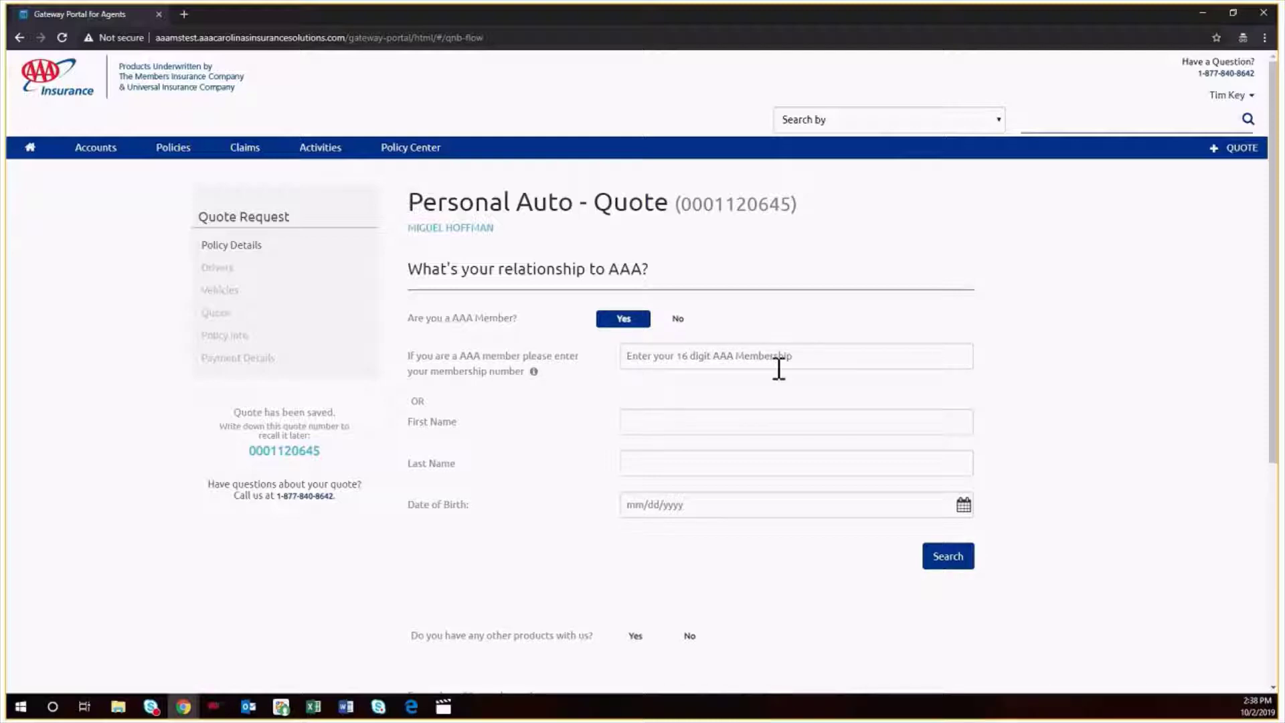
click(671, 420)
text(Fred)
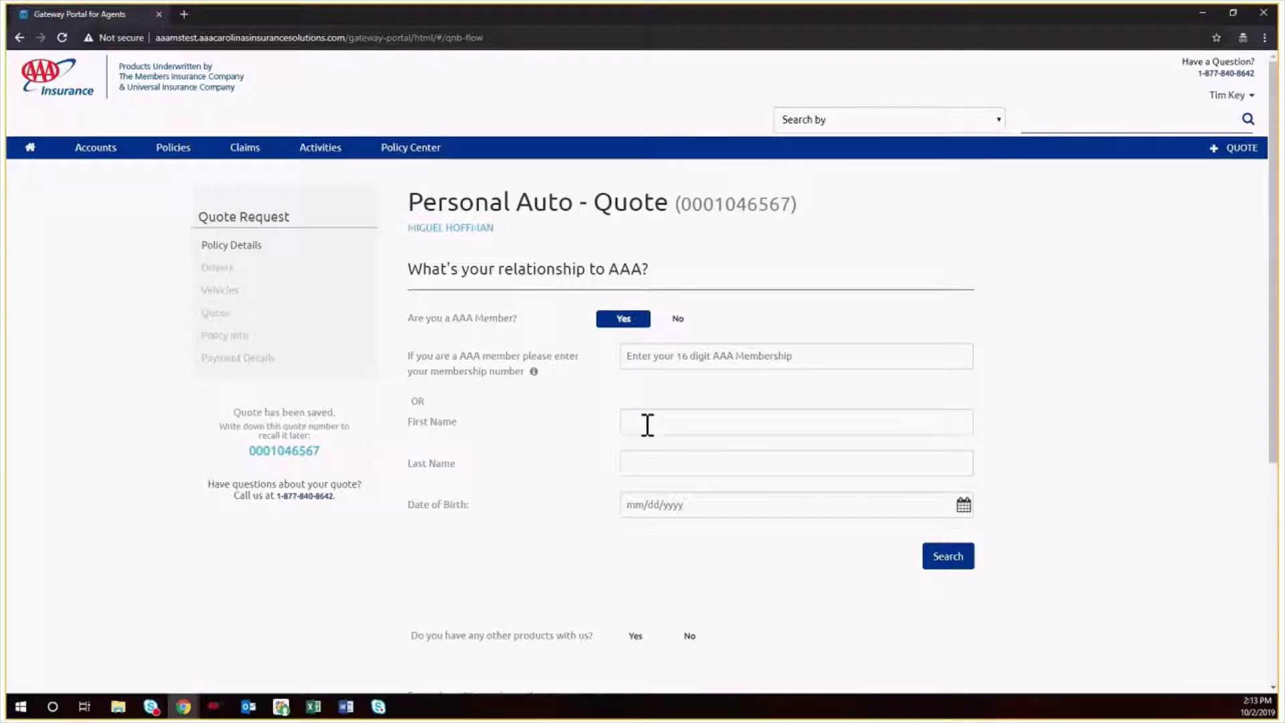
text(Kon)
key(BackSpace)
key(BackSpace)
key(BackSpace)
key(Tab)
click(626, 505)
text(08/01/1987)
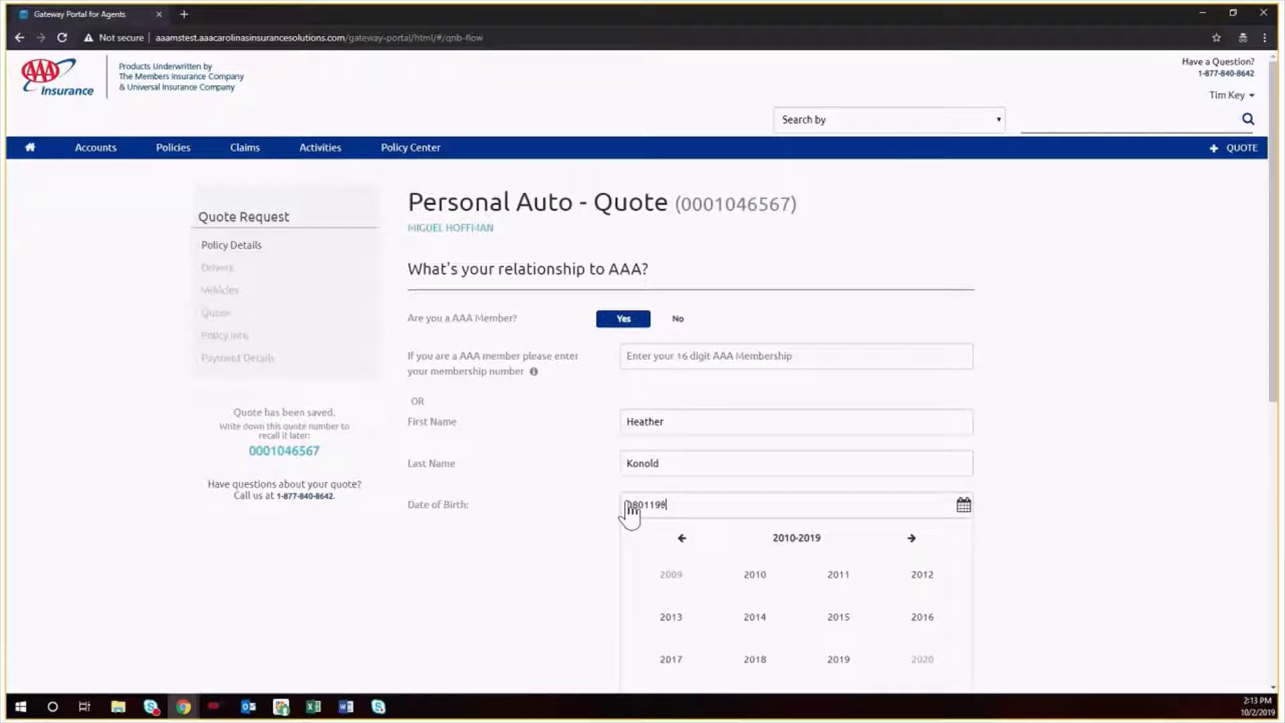
click(670, 541)
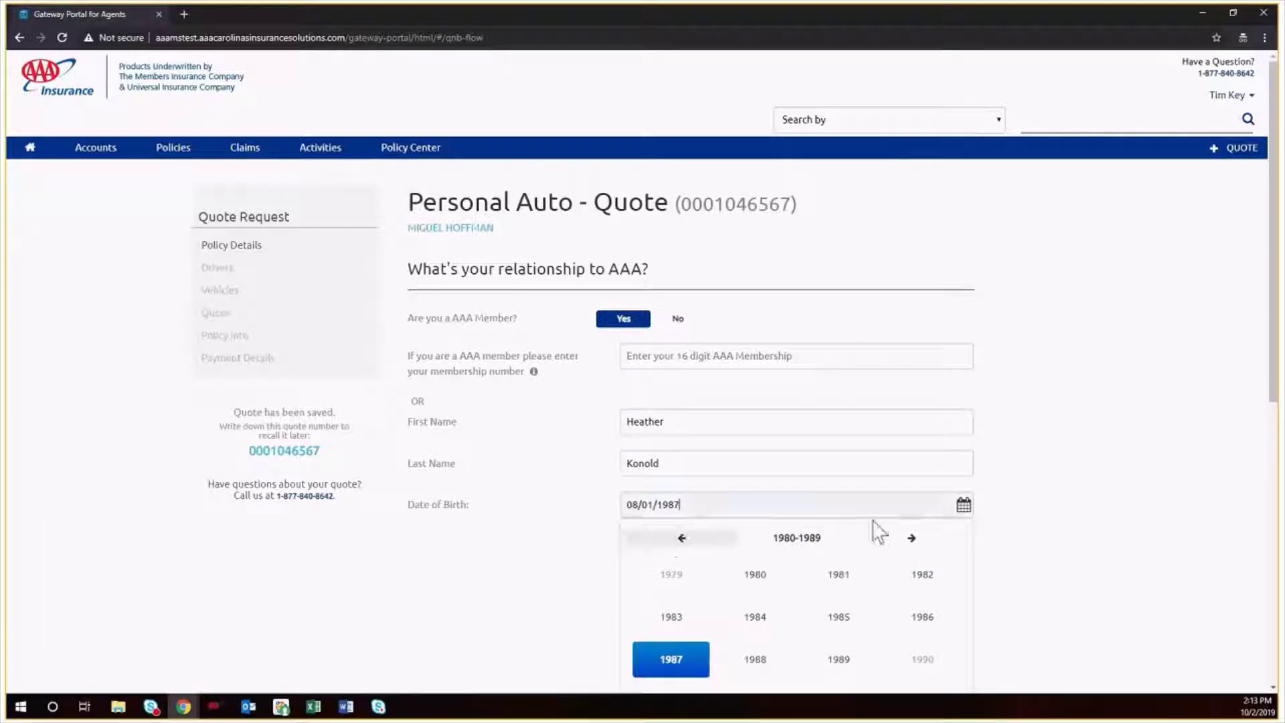
click(1118, 539)
click(948, 566)
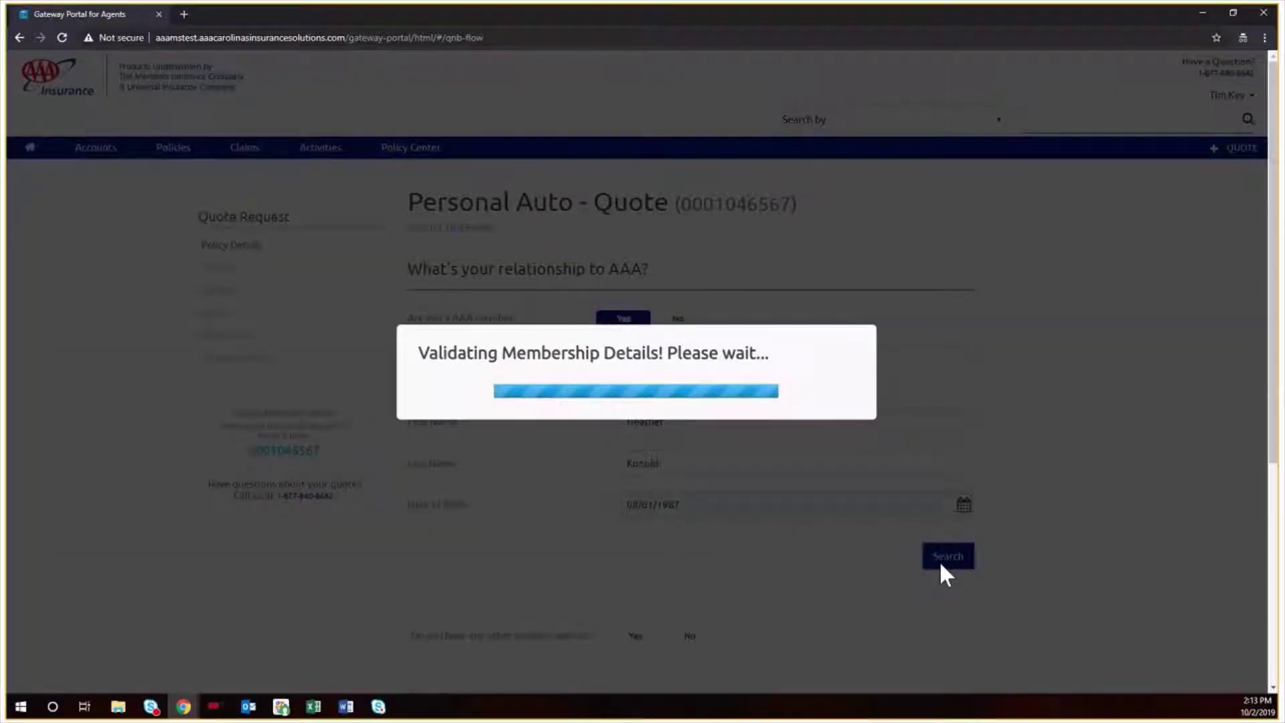
- Answer No to other products, Yes to insurance score consent, accept the credit terms, and continue
scroll(668, 515, down, 1)
scroll(673, 525, down, 3)
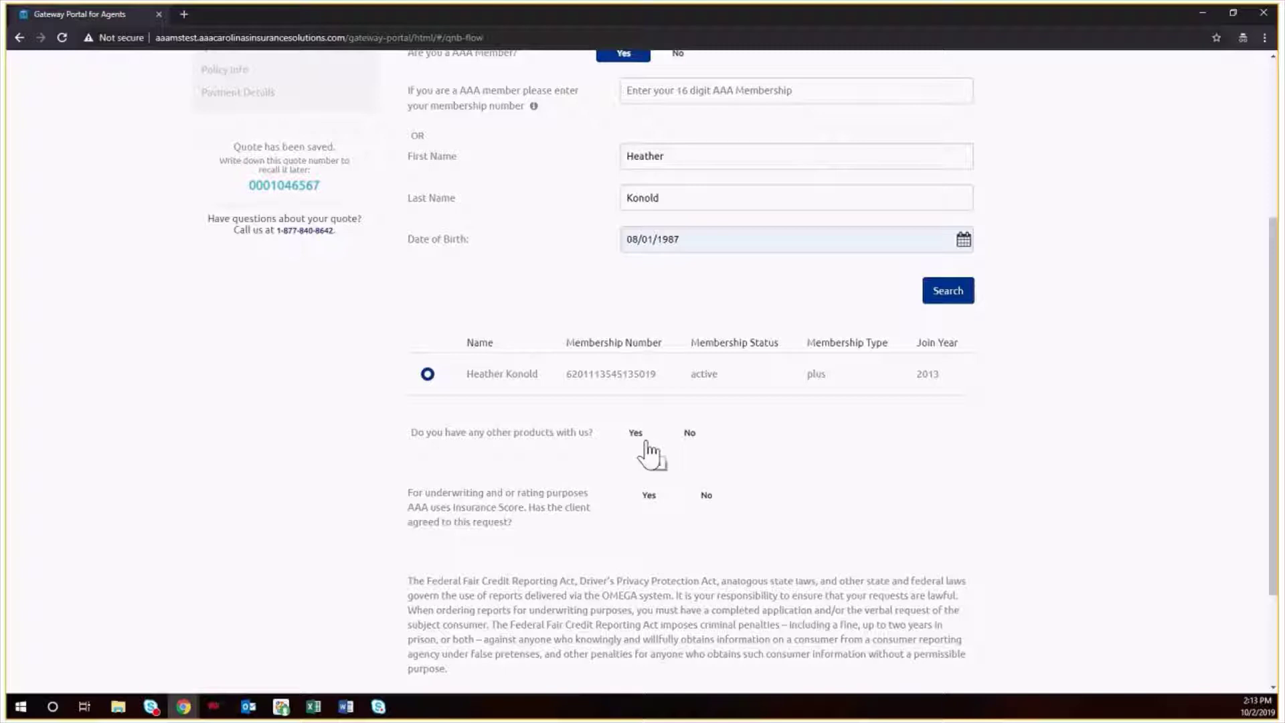
click(689, 435)
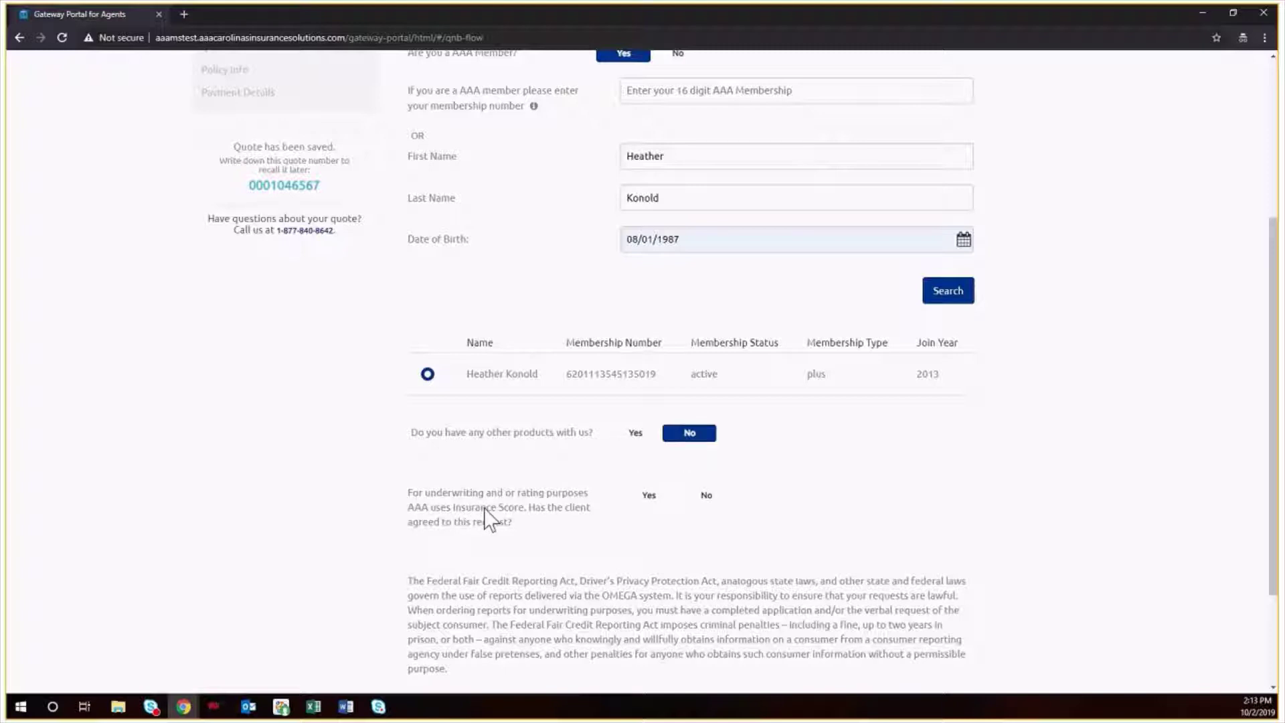
click(655, 500)
scroll(657, 510, down, 2)
scroll(656, 510, down, 1)
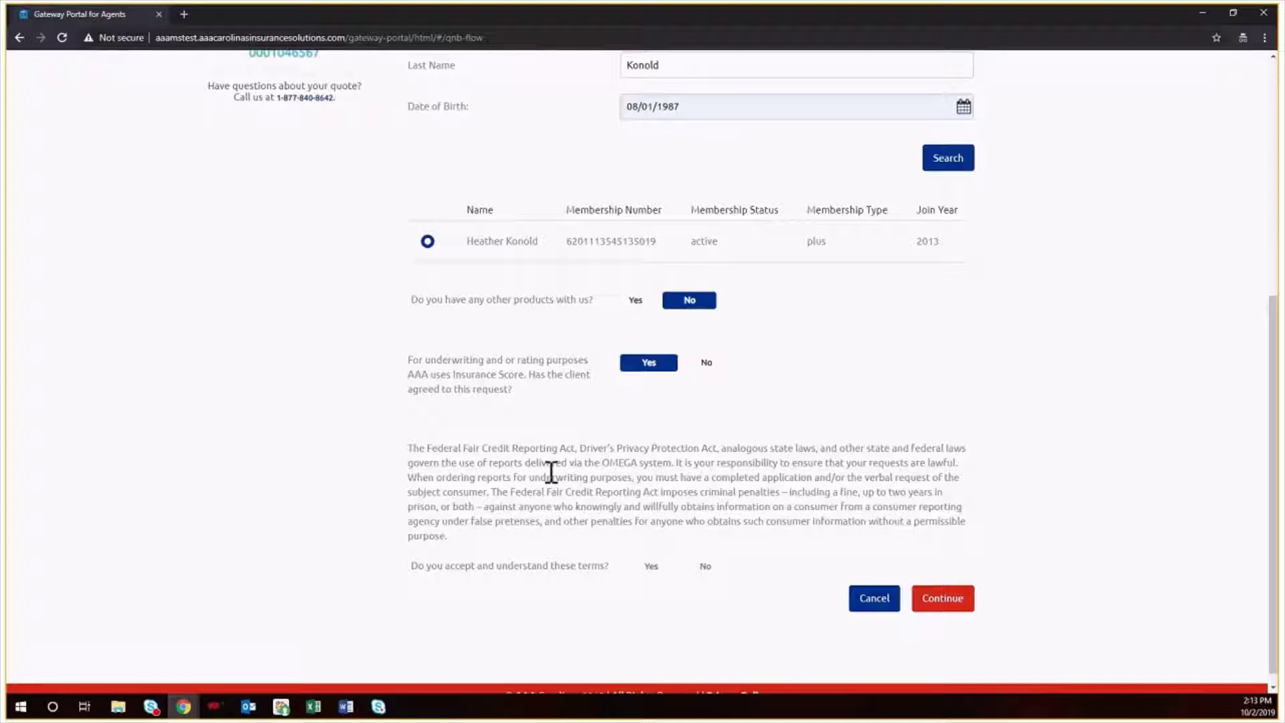
click(650, 566)
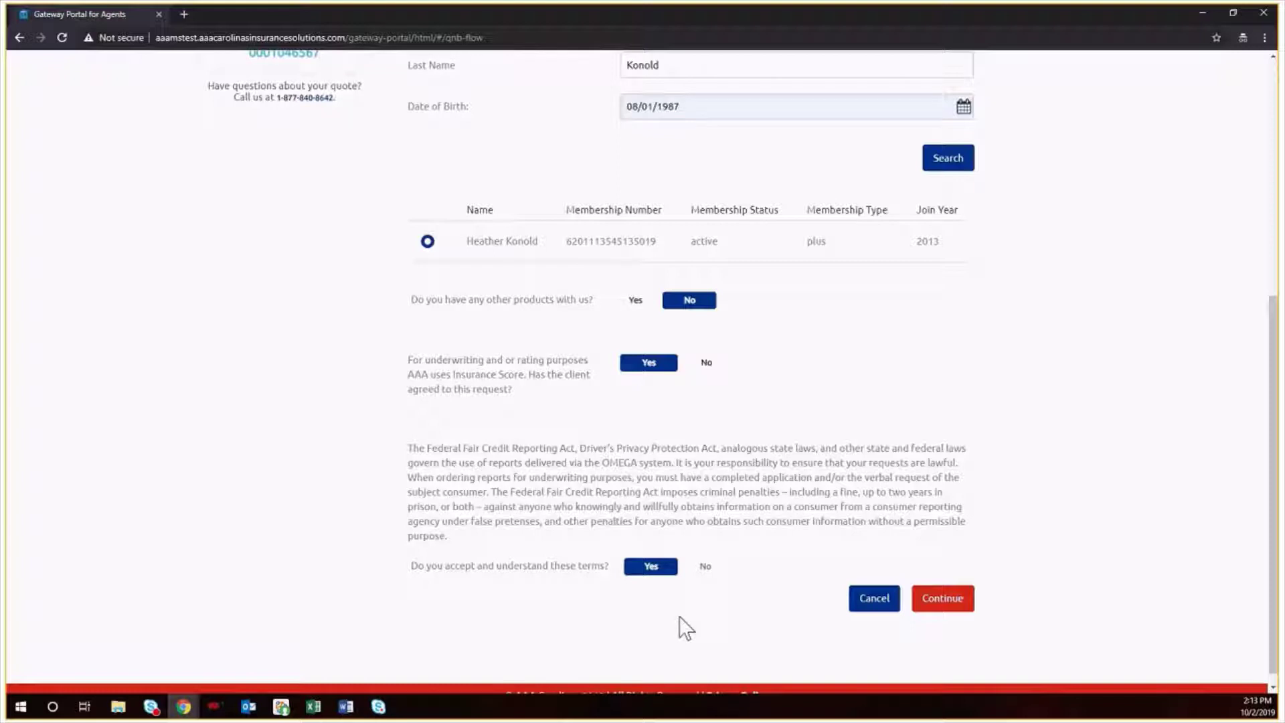
click(957, 605)
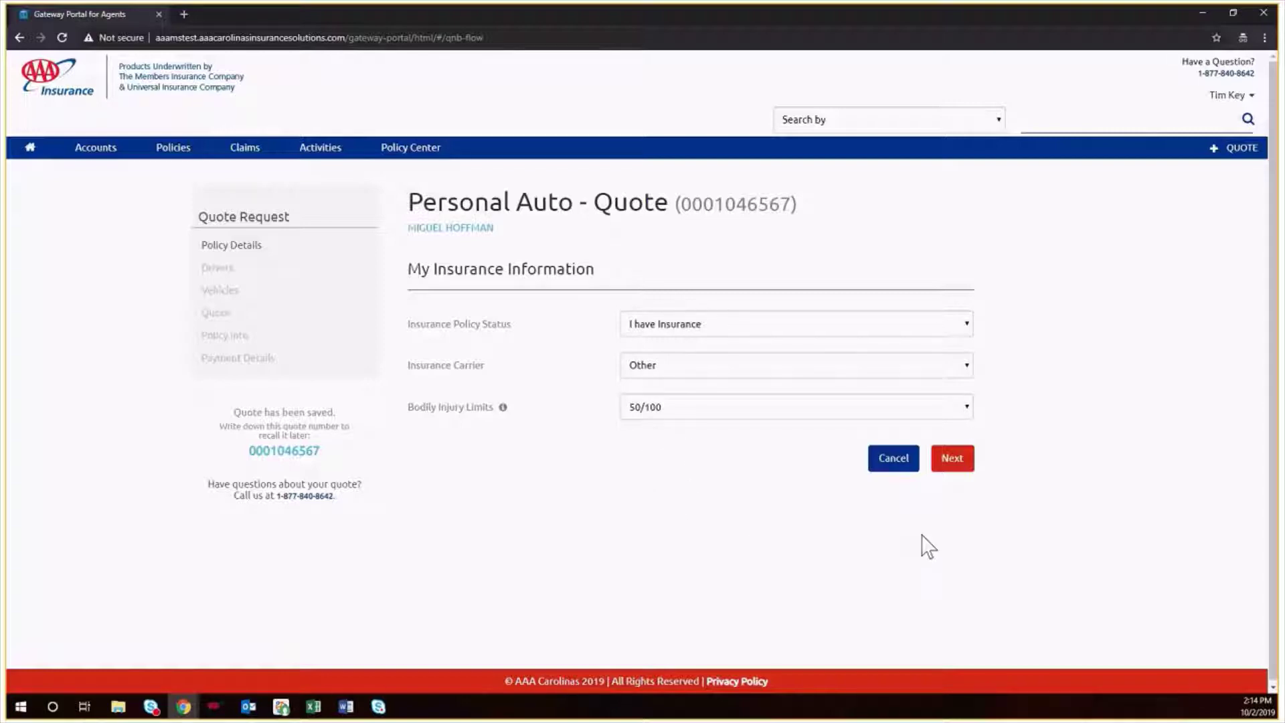
- Move on to household vehicles and remove the 1998 Ford Windstar and 1988 Chrysler
click(959, 474)
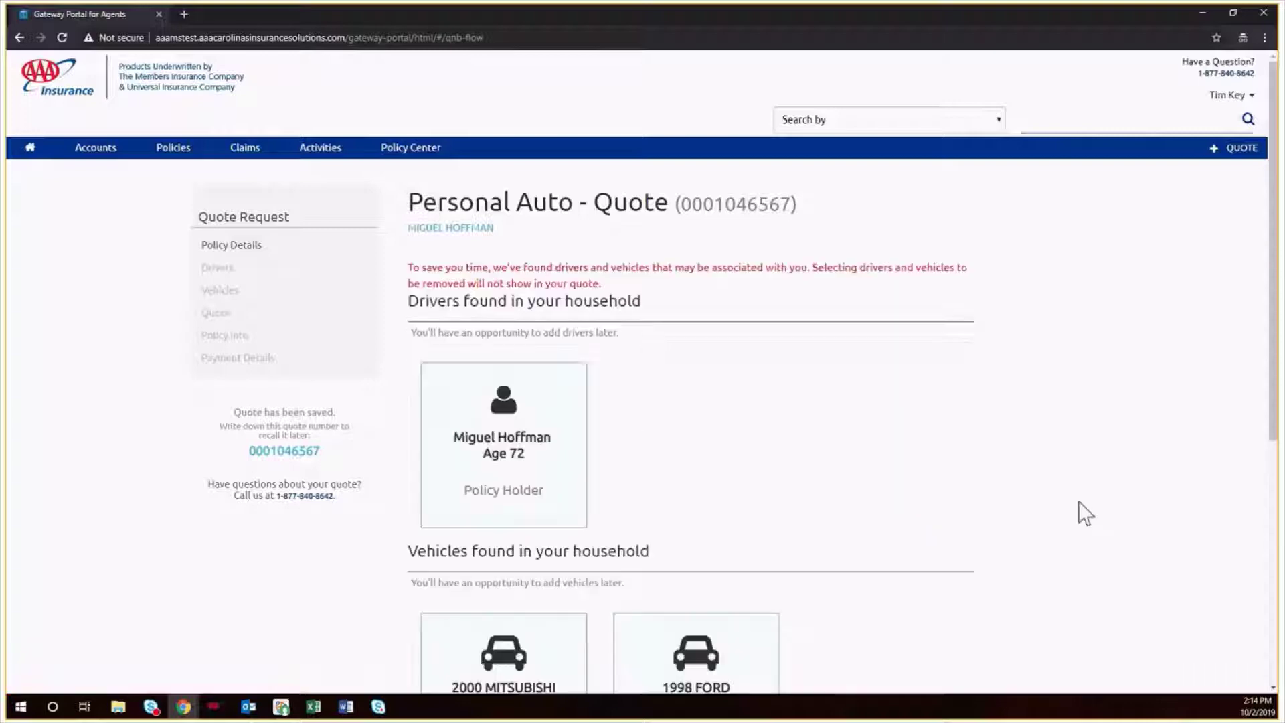
scroll(1074, 512, down, 2)
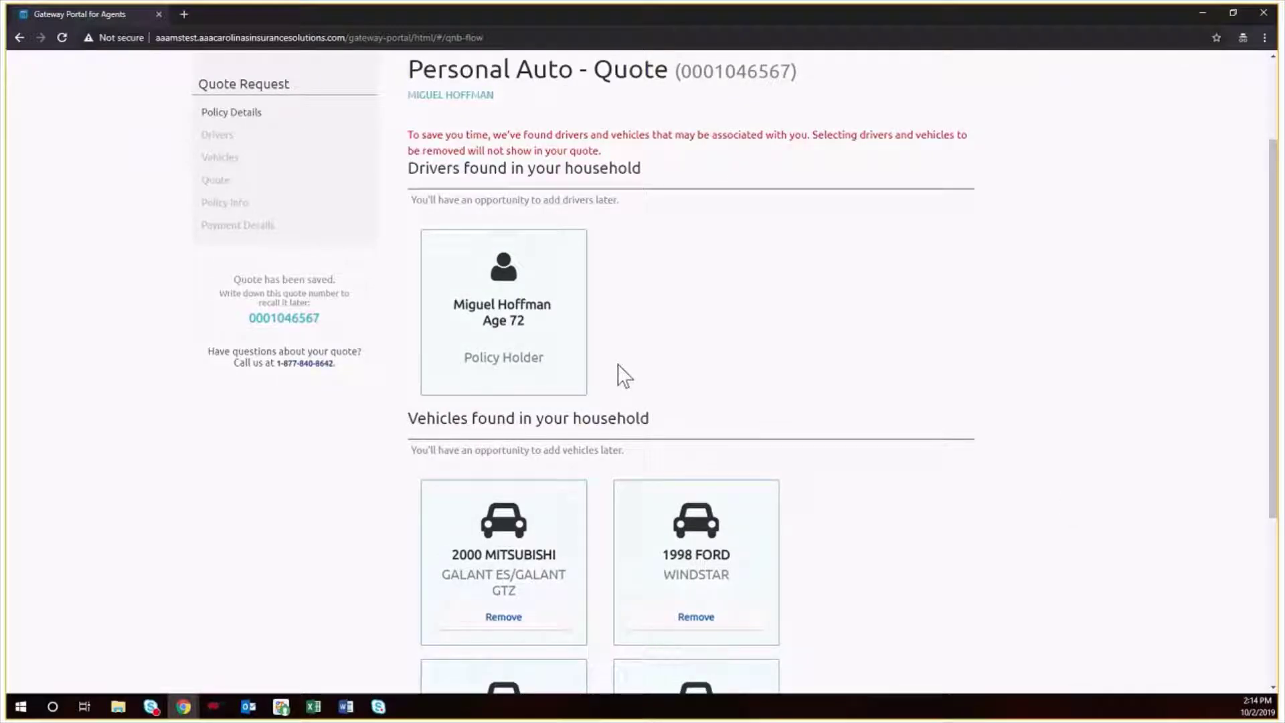
scroll(936, 408, down, 2)
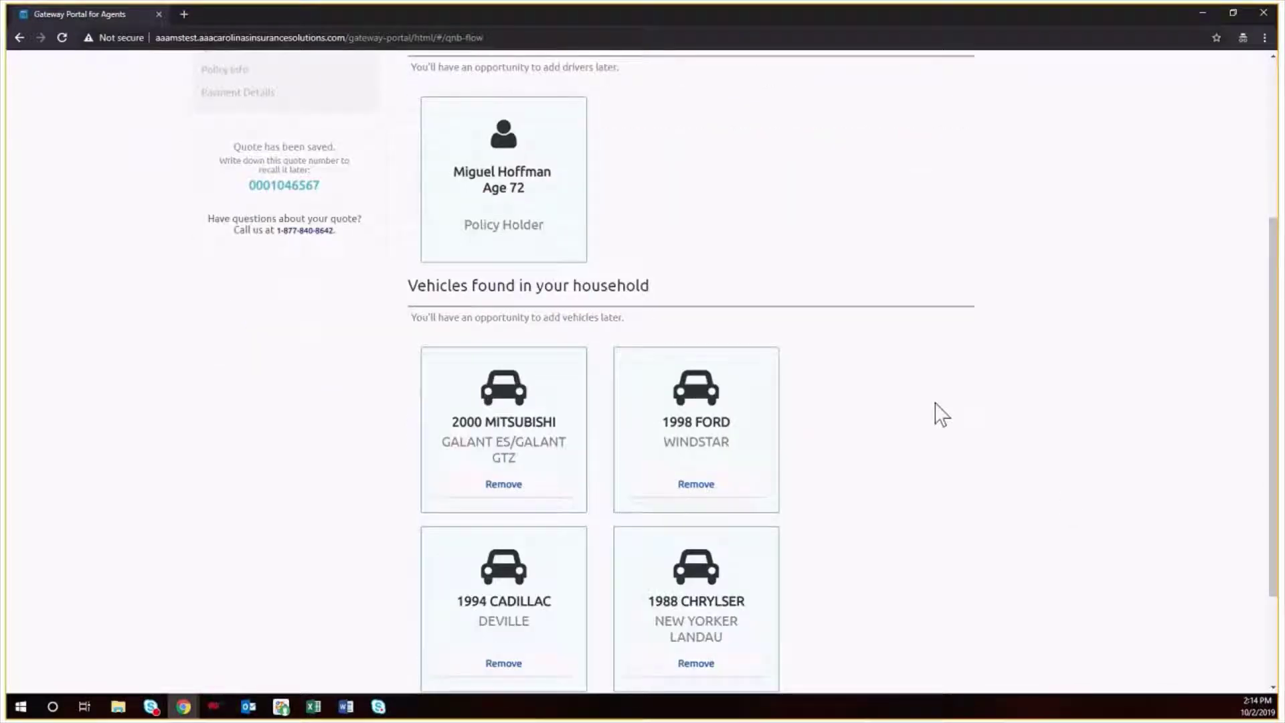
scroll(935, 408, up, 2)
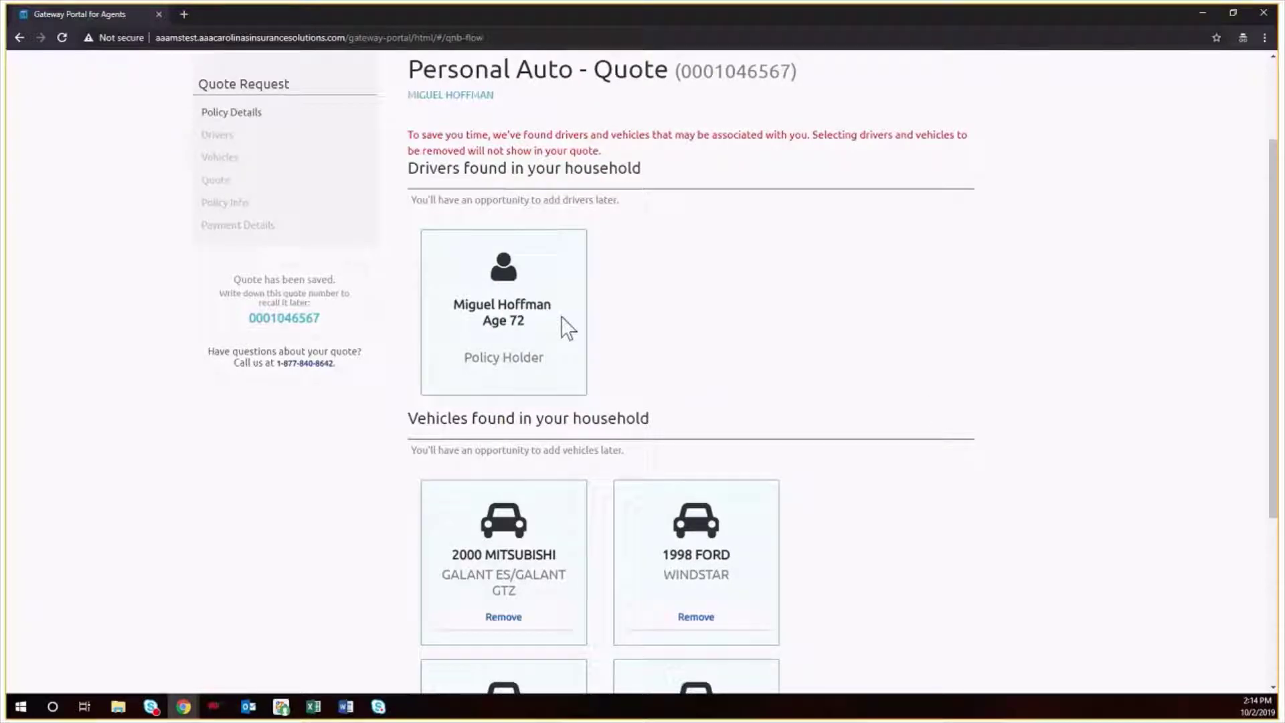
scroll(736, 395, down, 3)
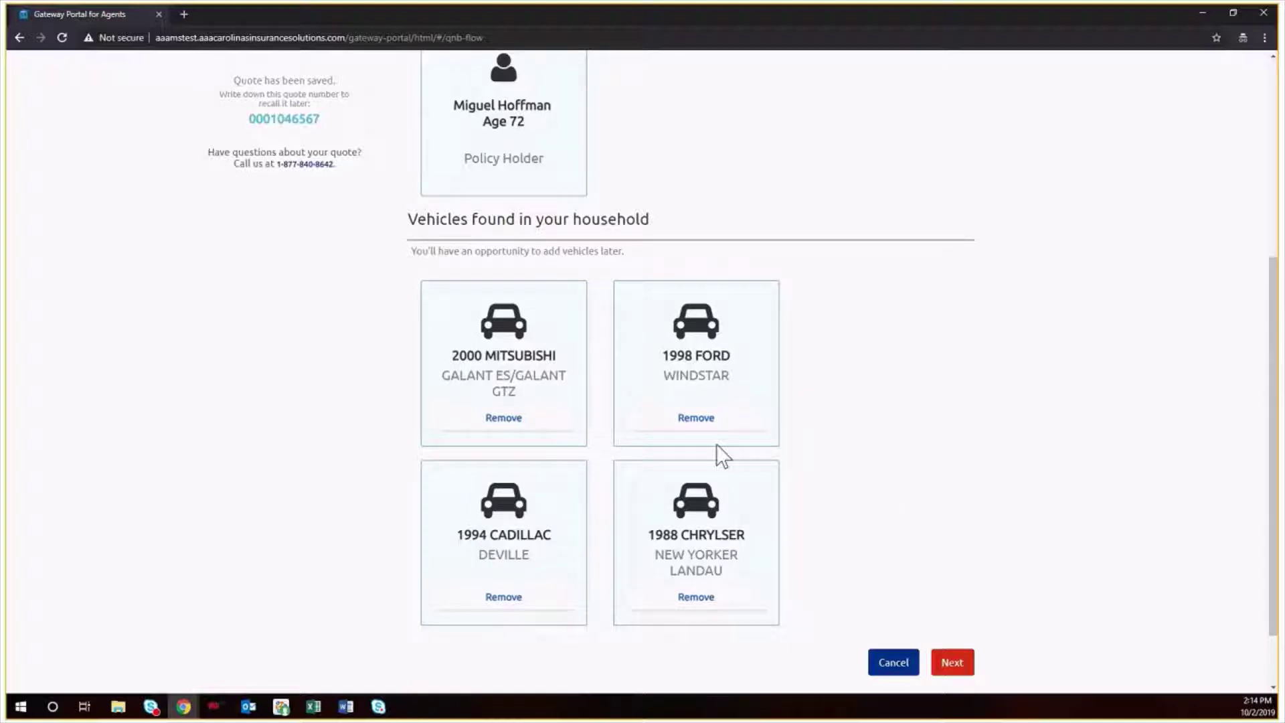
click(712, 419)
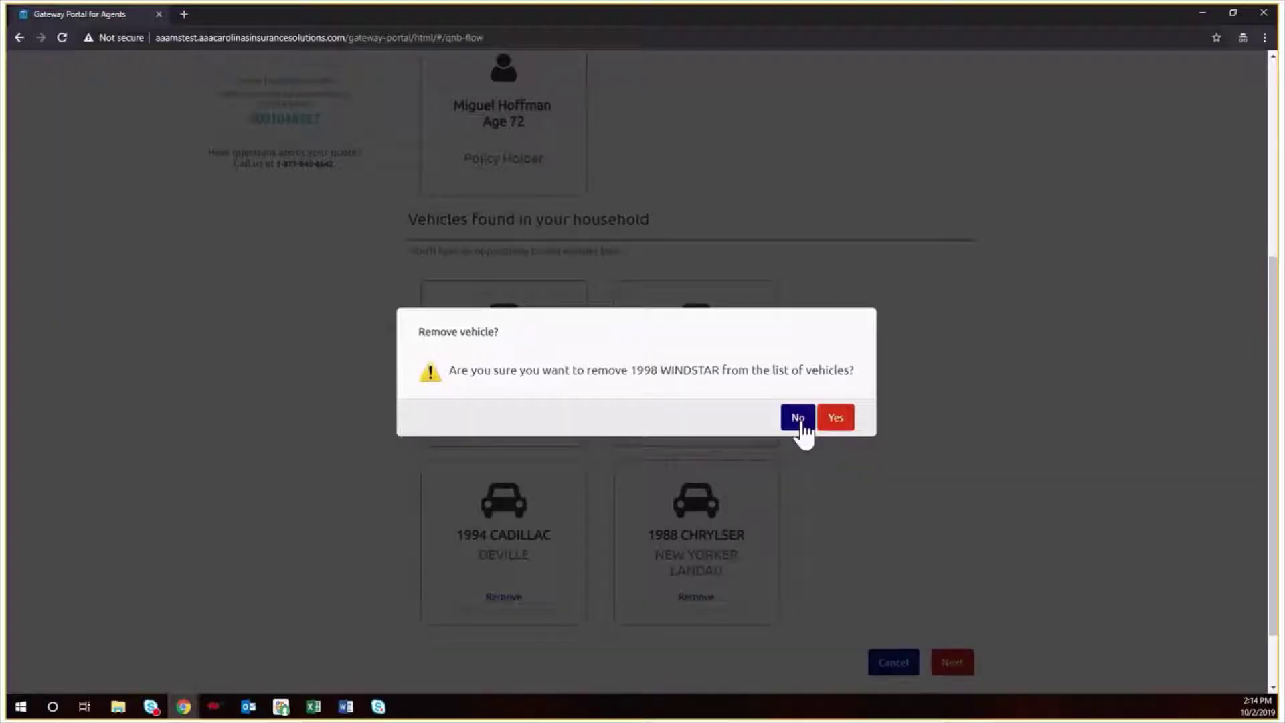
click(836, 418)
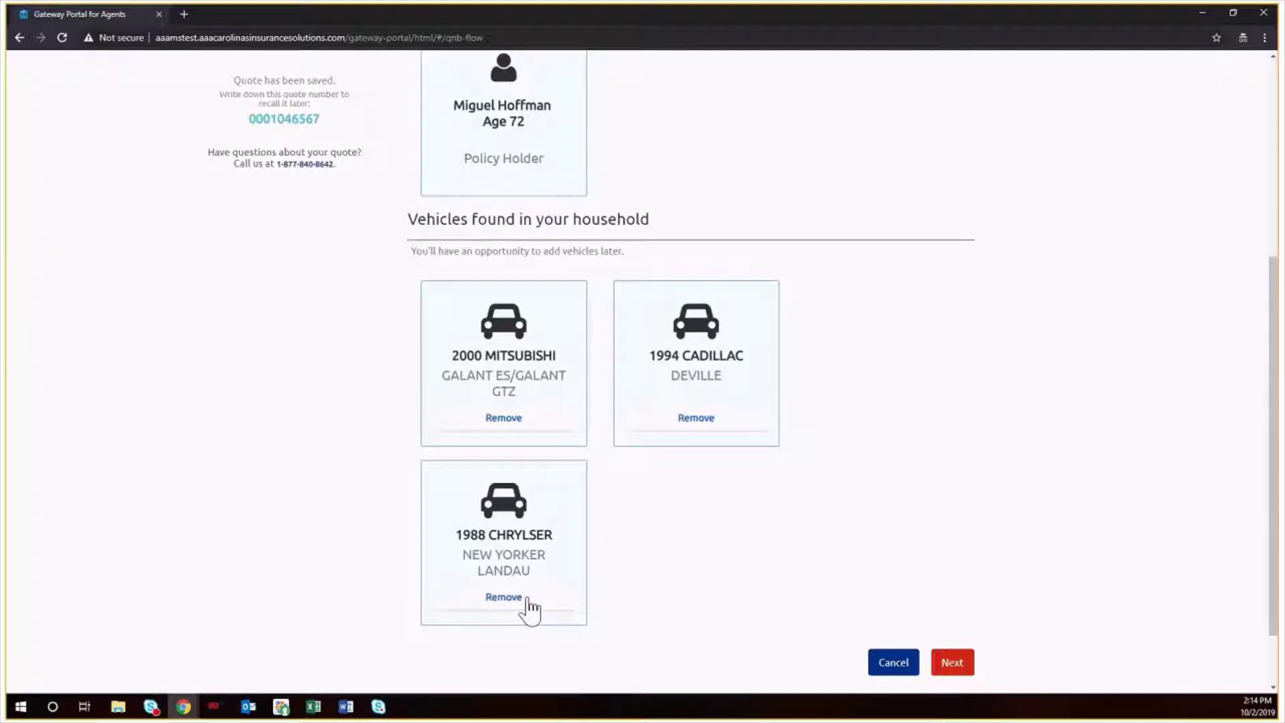
click(503, 597)
click(835, 421)
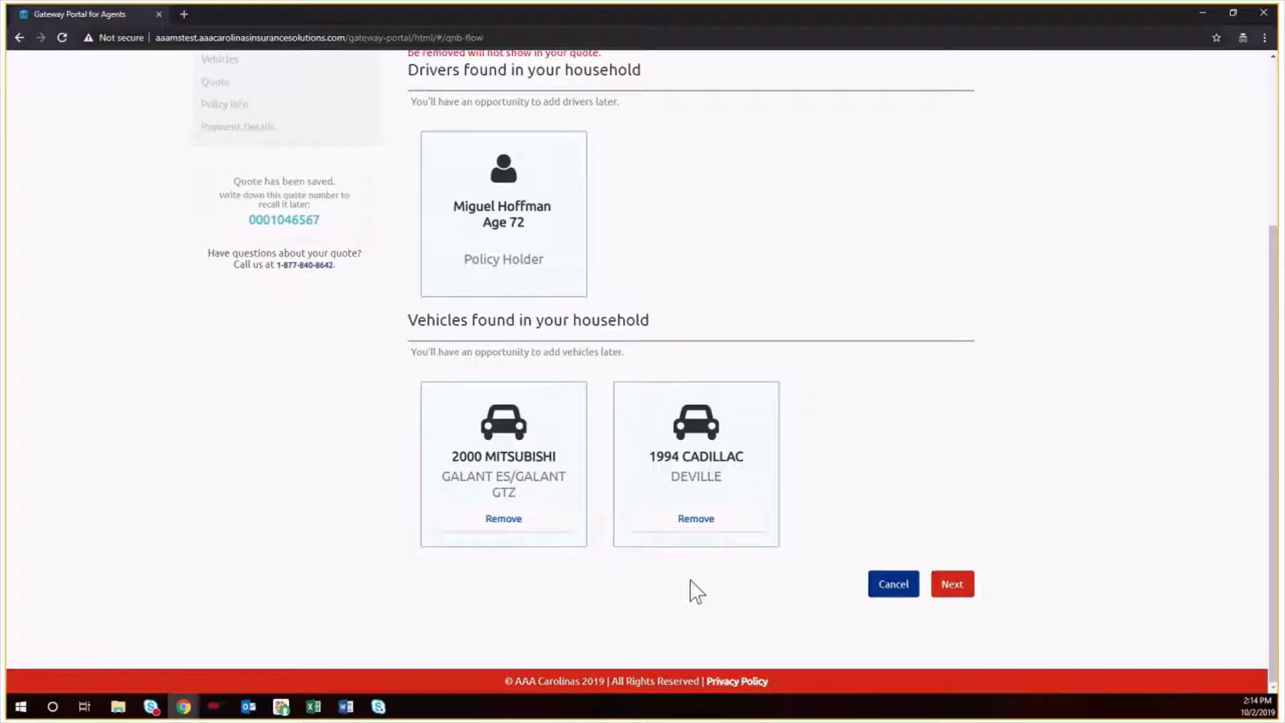
scroll(690, 584, up, 1)
scroll(844, 596, down, 1)
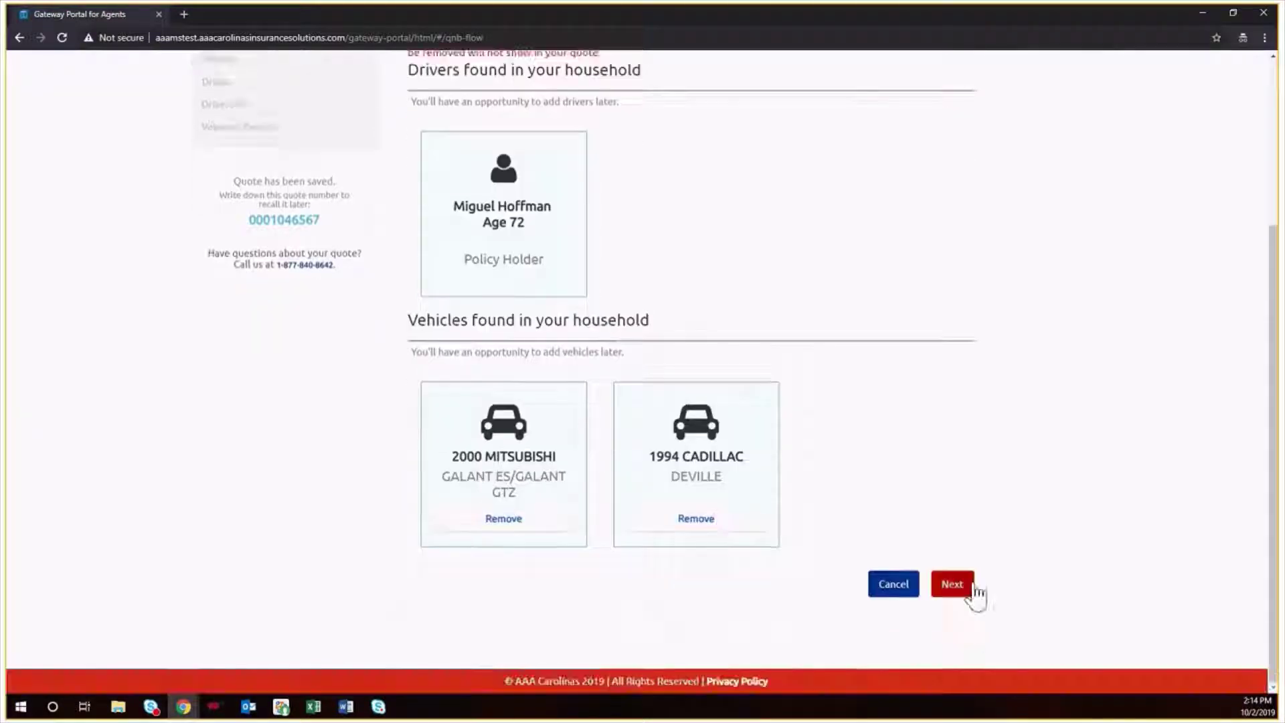
- Set the driver's policy type to Personal Automobile, status Rated, and marital status Single
click(953, 585)
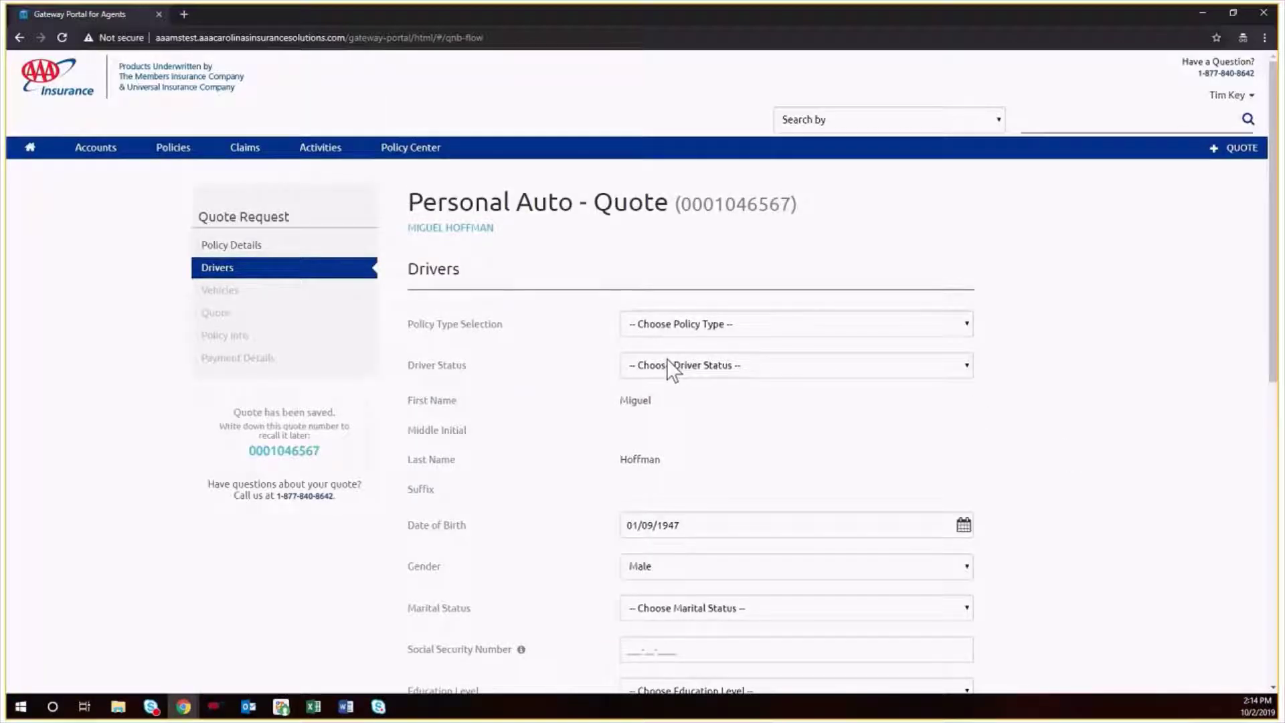
click(745, 328)
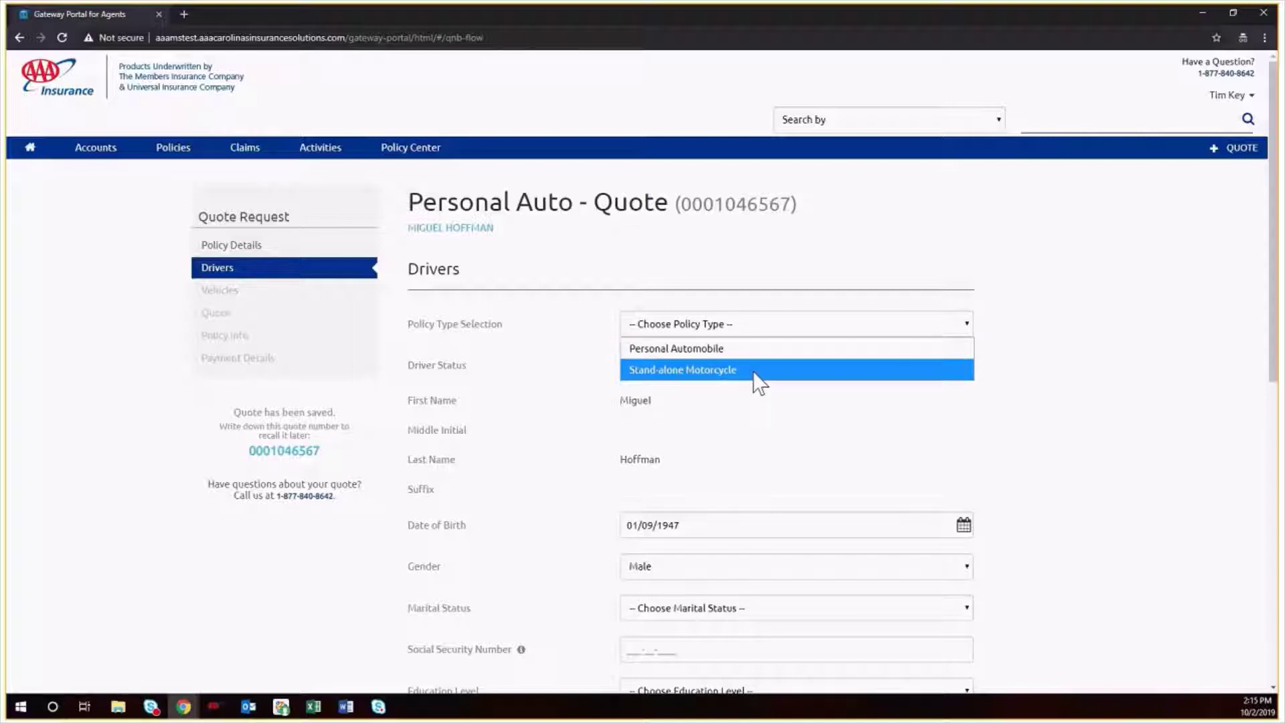
click(748, 355)
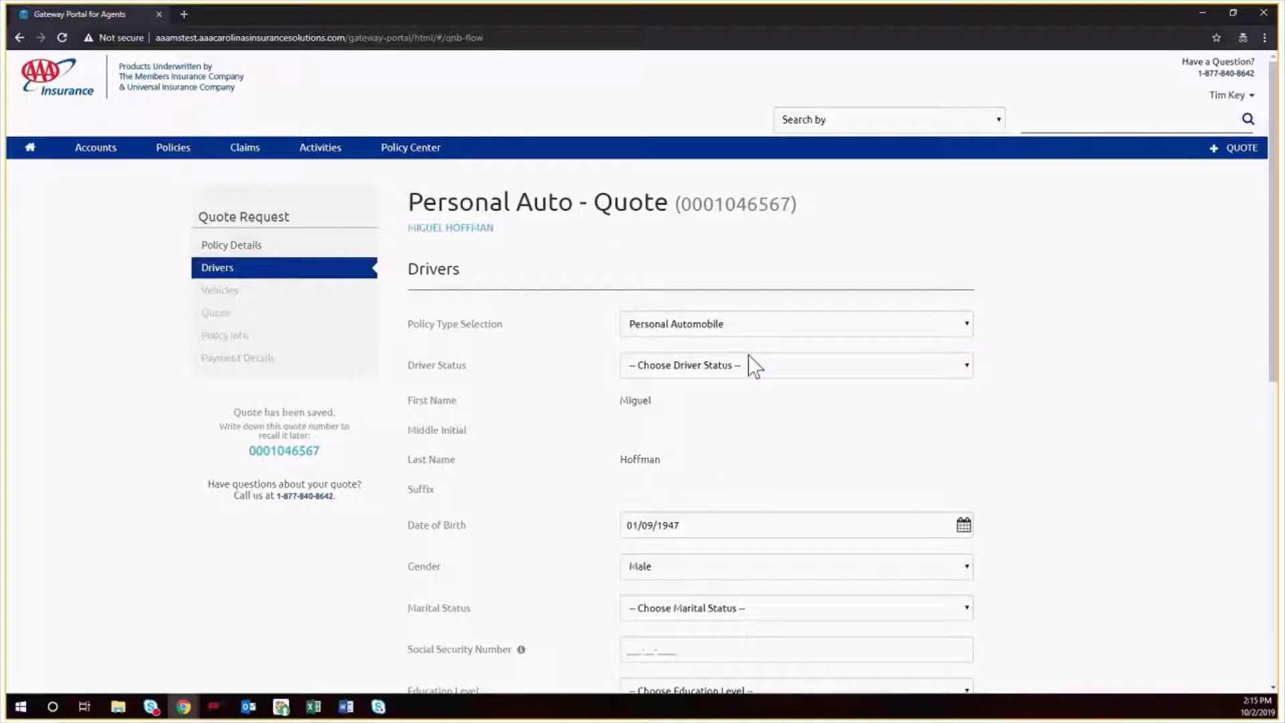
click(755, 367)
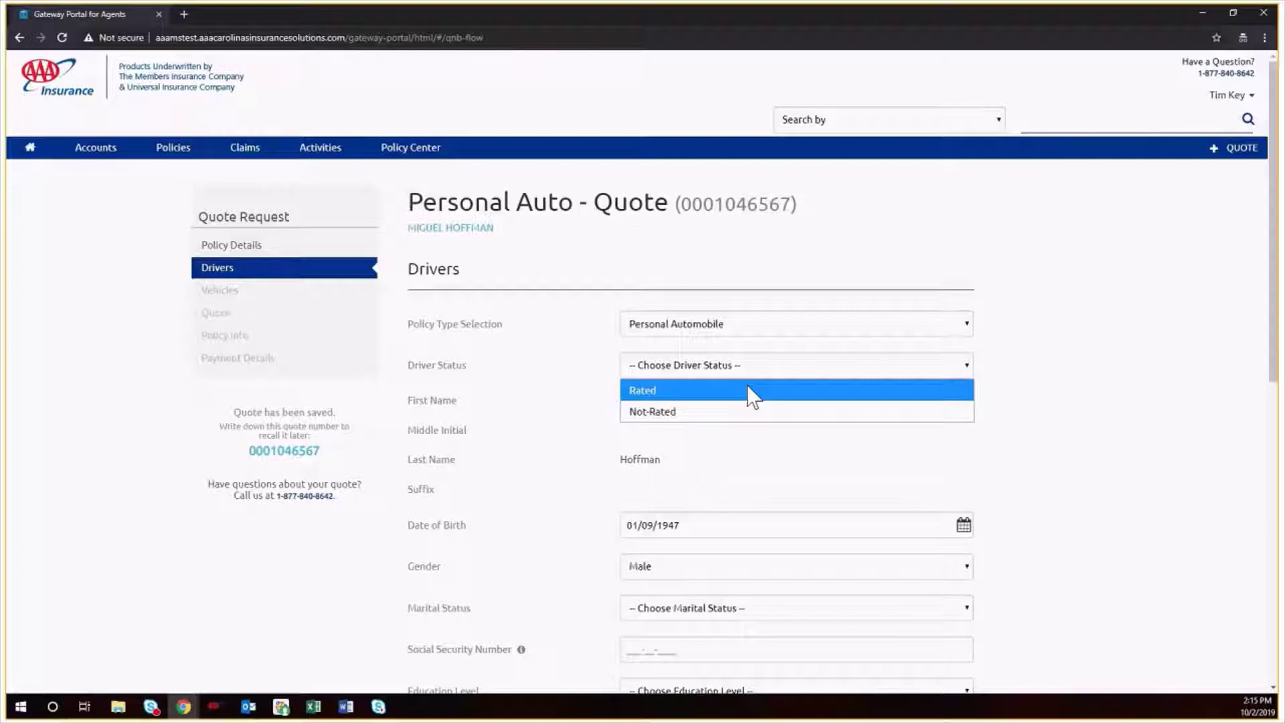
click(748, 390)
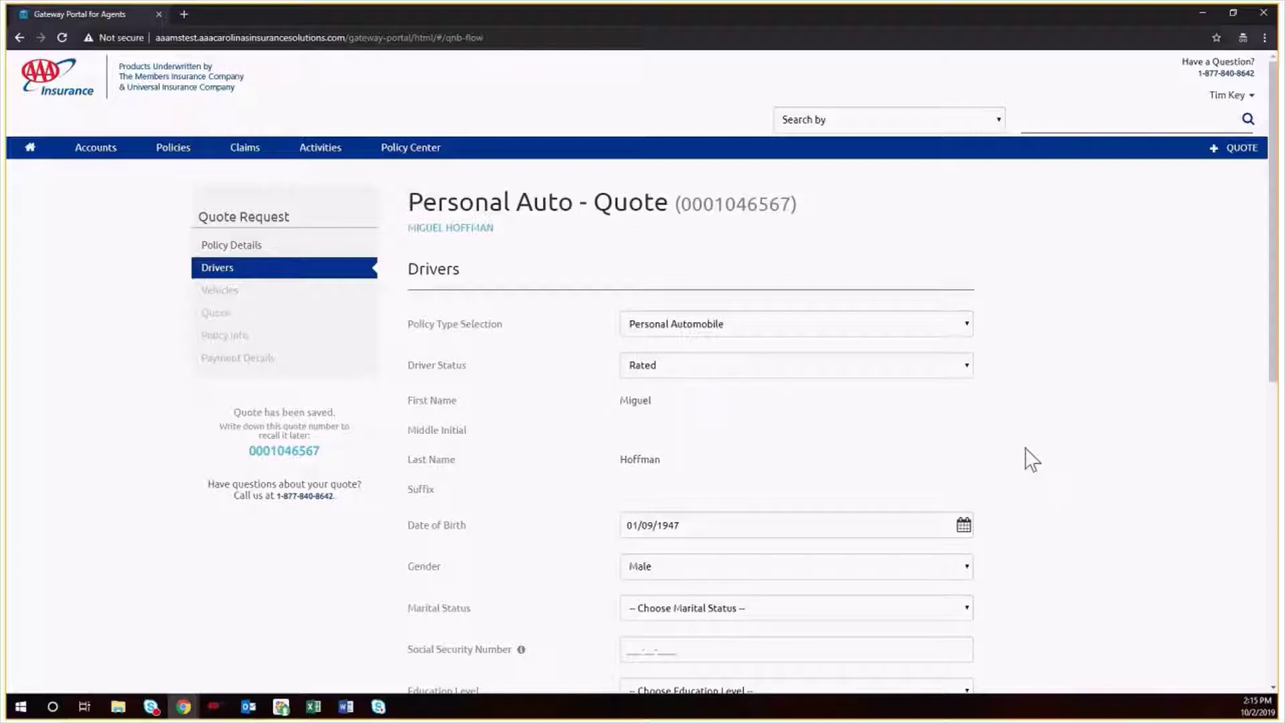
scroll(1081, 465, down, 4)
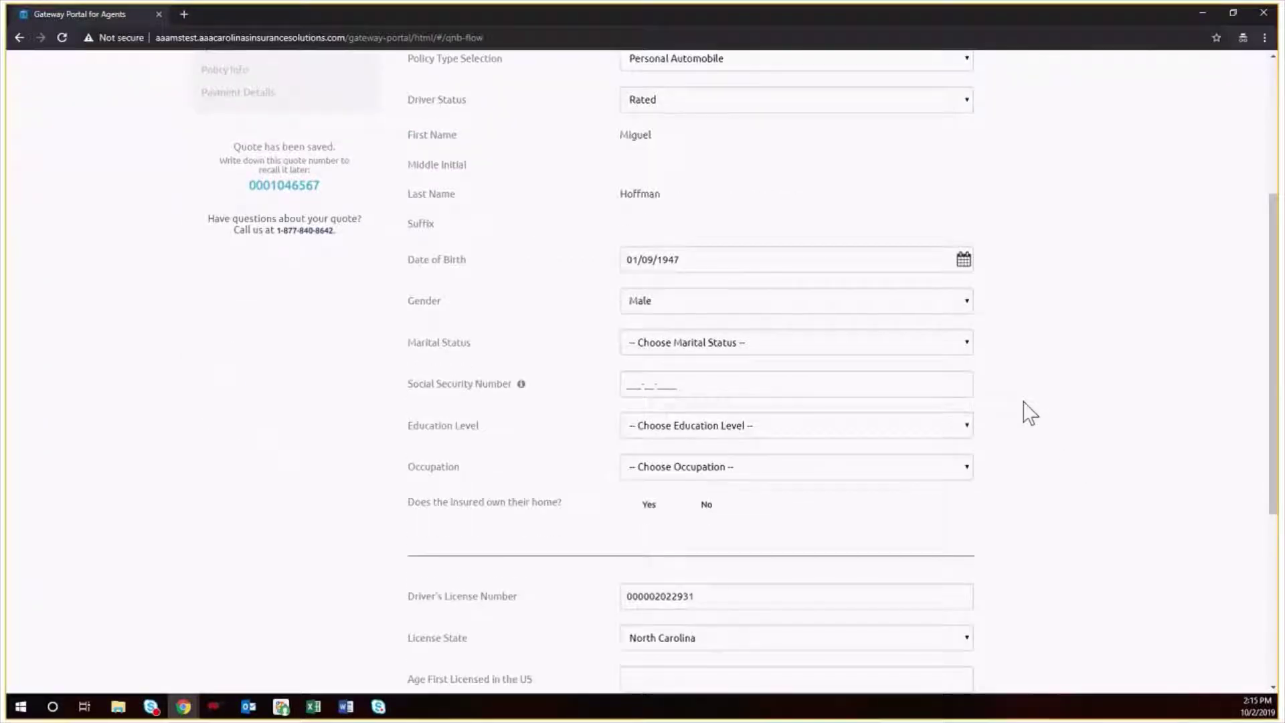
click(799, 347)
click(792, 368)
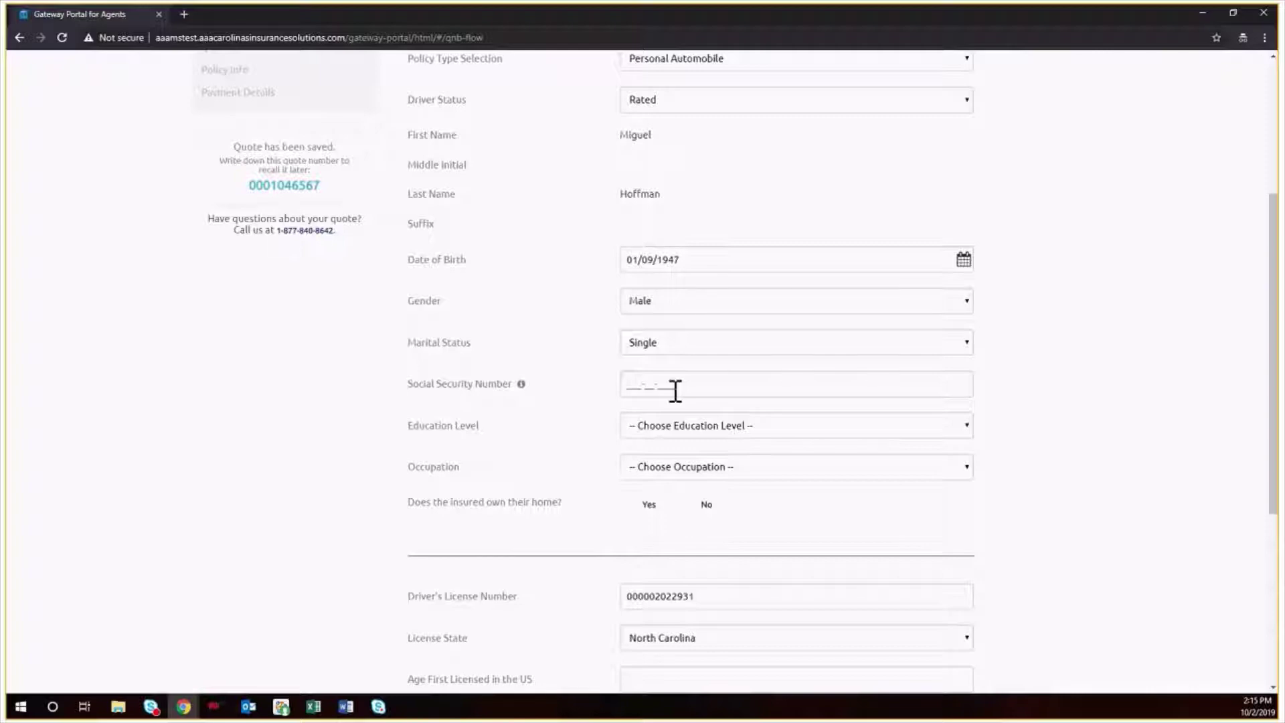
- Set education to Bachelor, occupation to Chiropractor, and answer Yes to home ownership
click(834, 428)
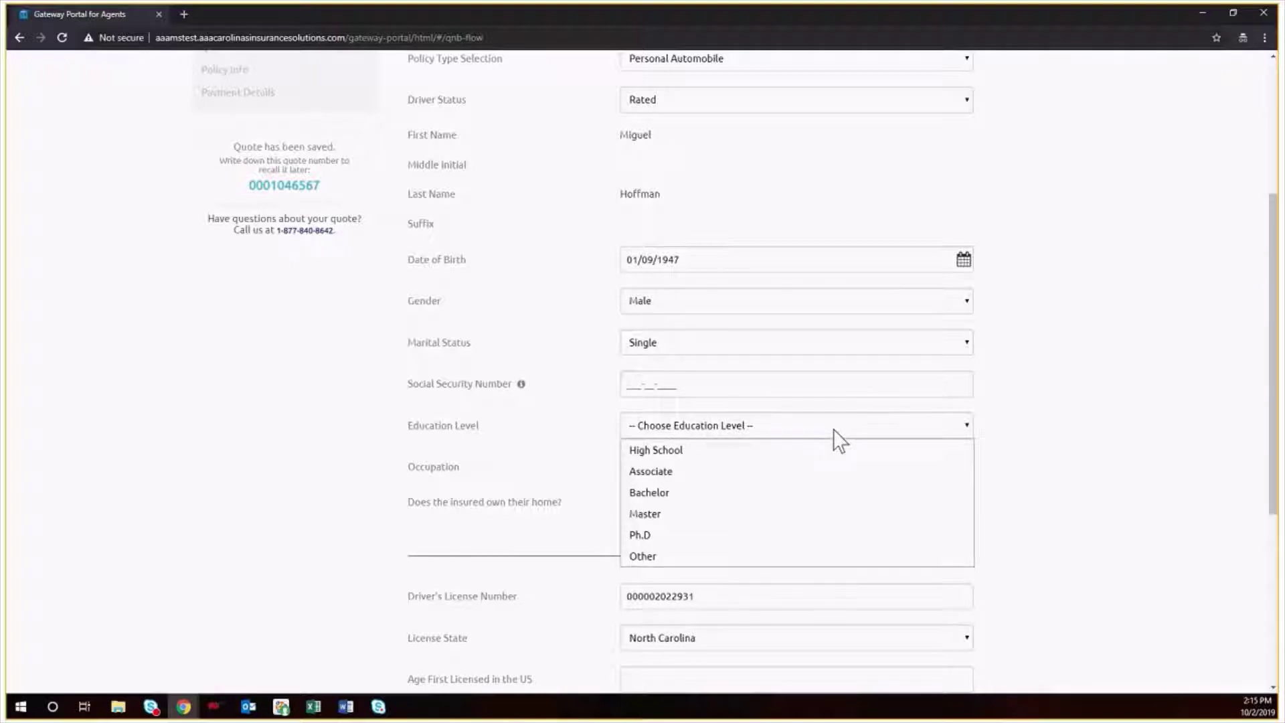
click(806, 494)
click(770, 469)
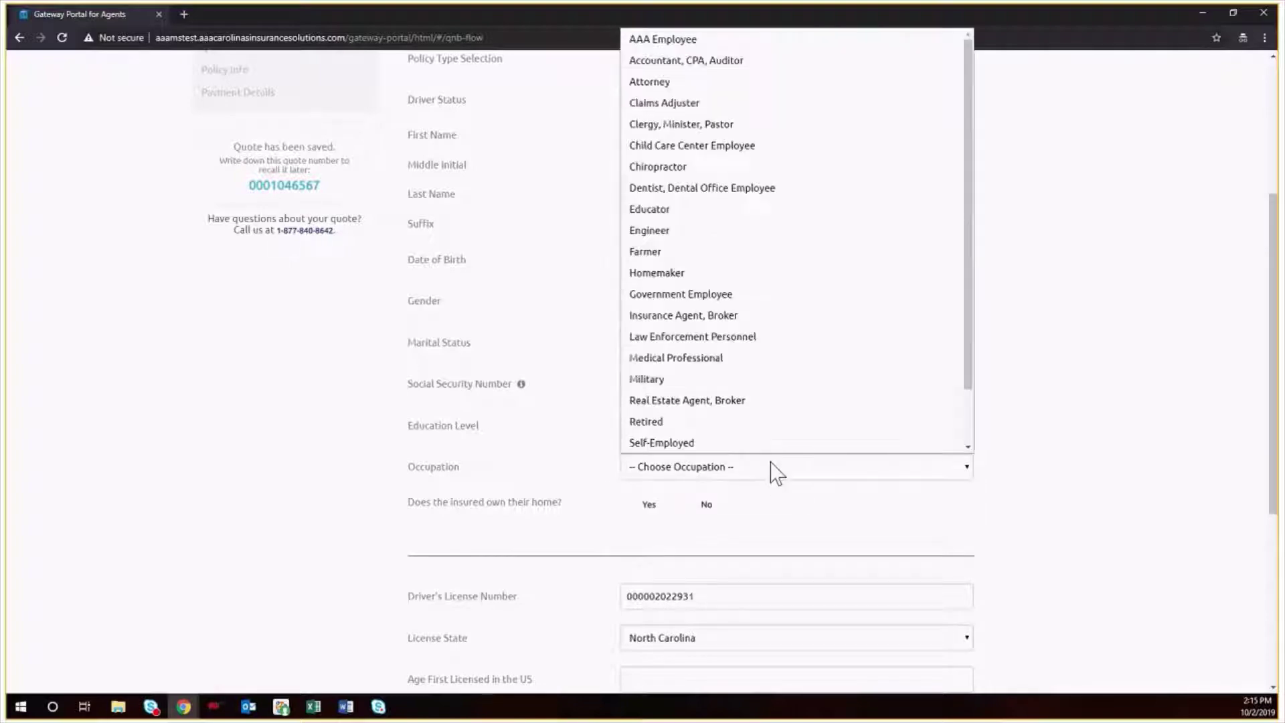
click(713, 166)
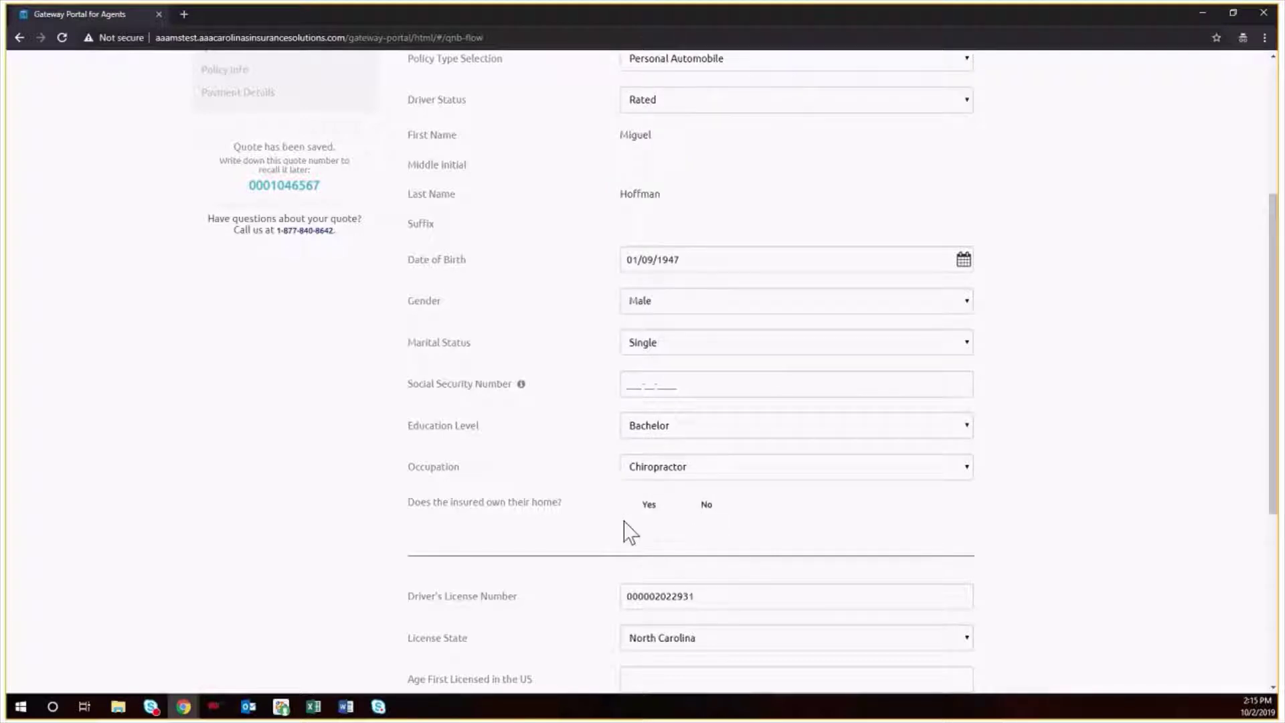
click(649, 509)
scroll(566, 534, down, 4)
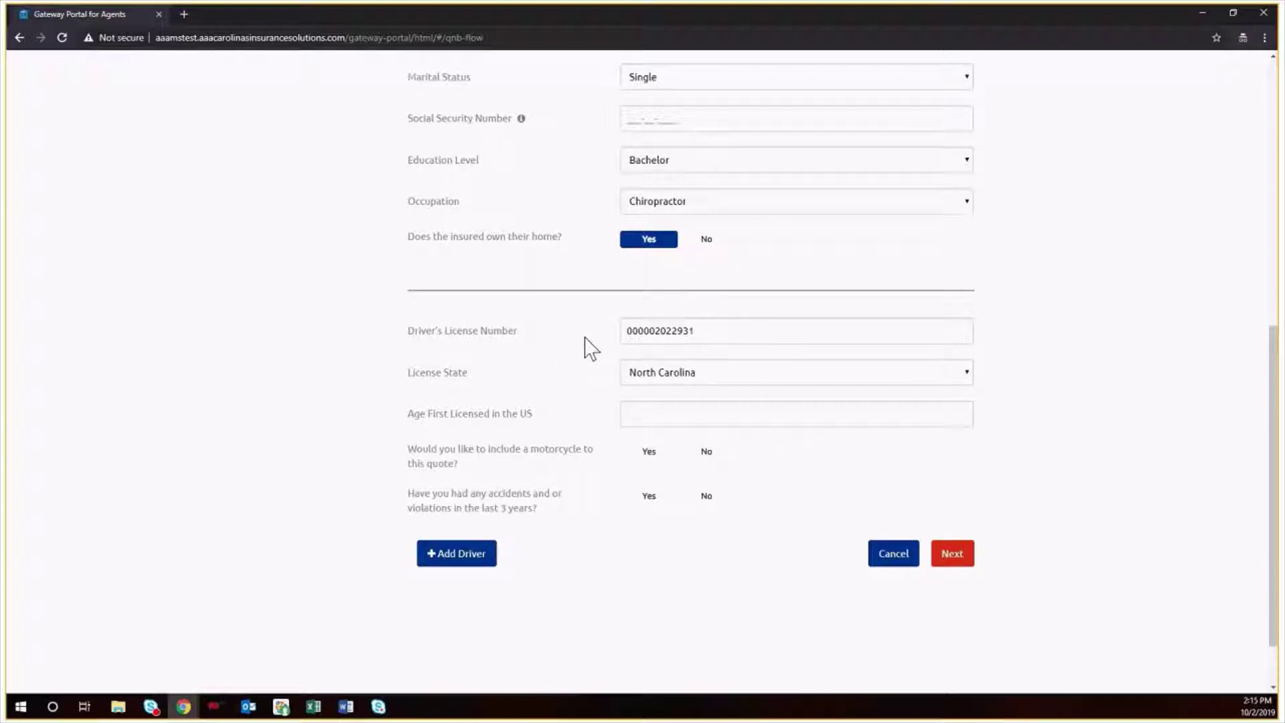
- Enter 16 as age first licensed, answer No to motorcycle and accidents, and save the driver
click(639, 414)
text(16)
click(707, 451)
click(707, 496)
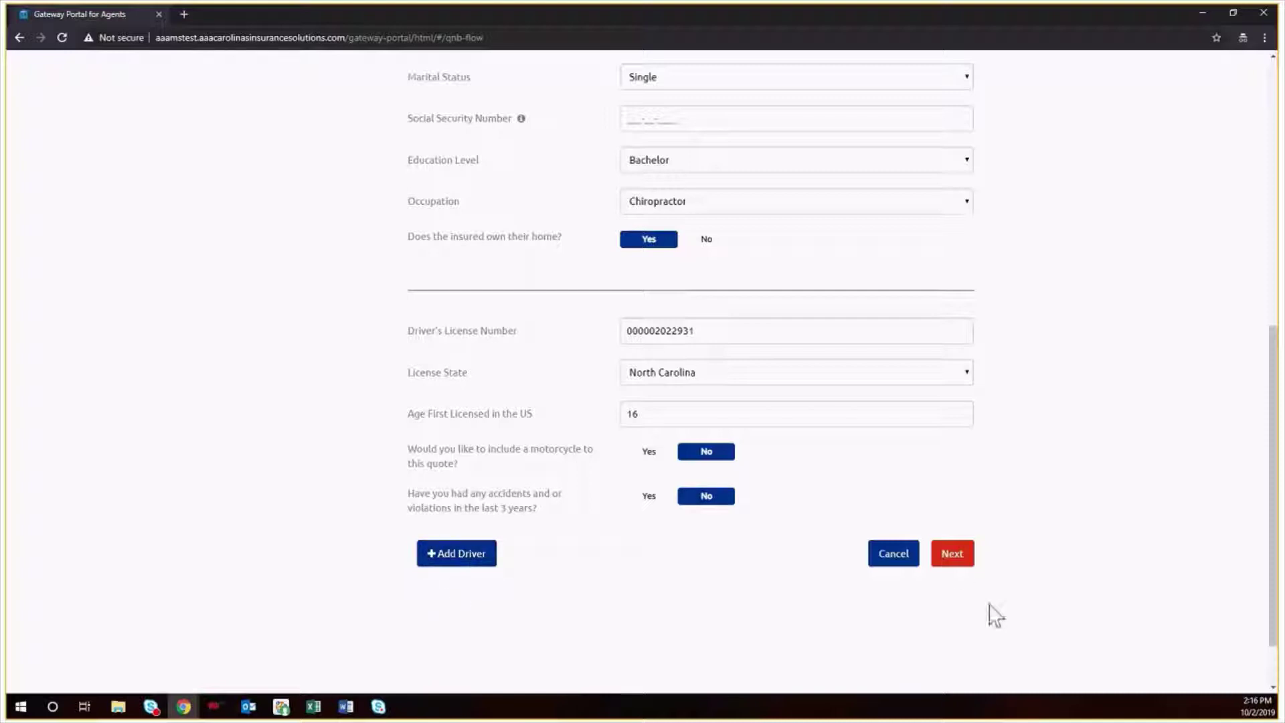
click(951, 562)
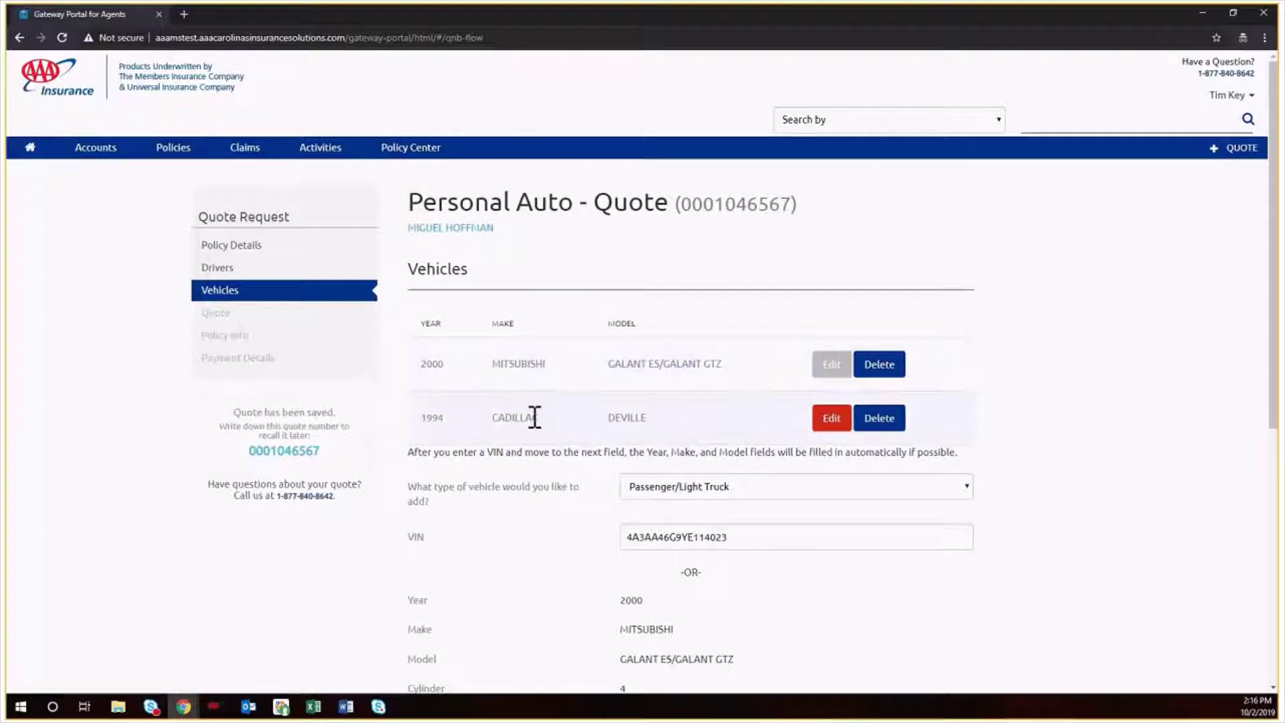
- Make the insured the Mitsubishi's main driver with Commute use and 9 one-way miles
scroll(537, 469, down, 3)
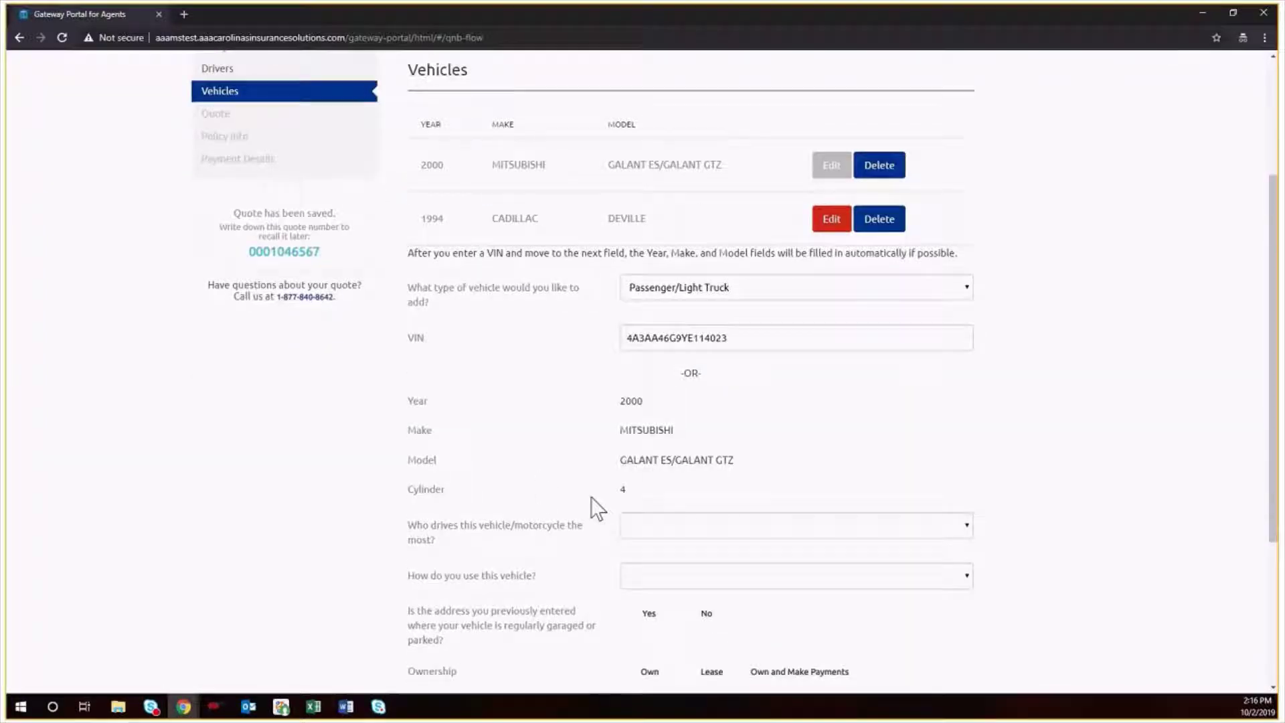
scroll(777, 326, down, 2)
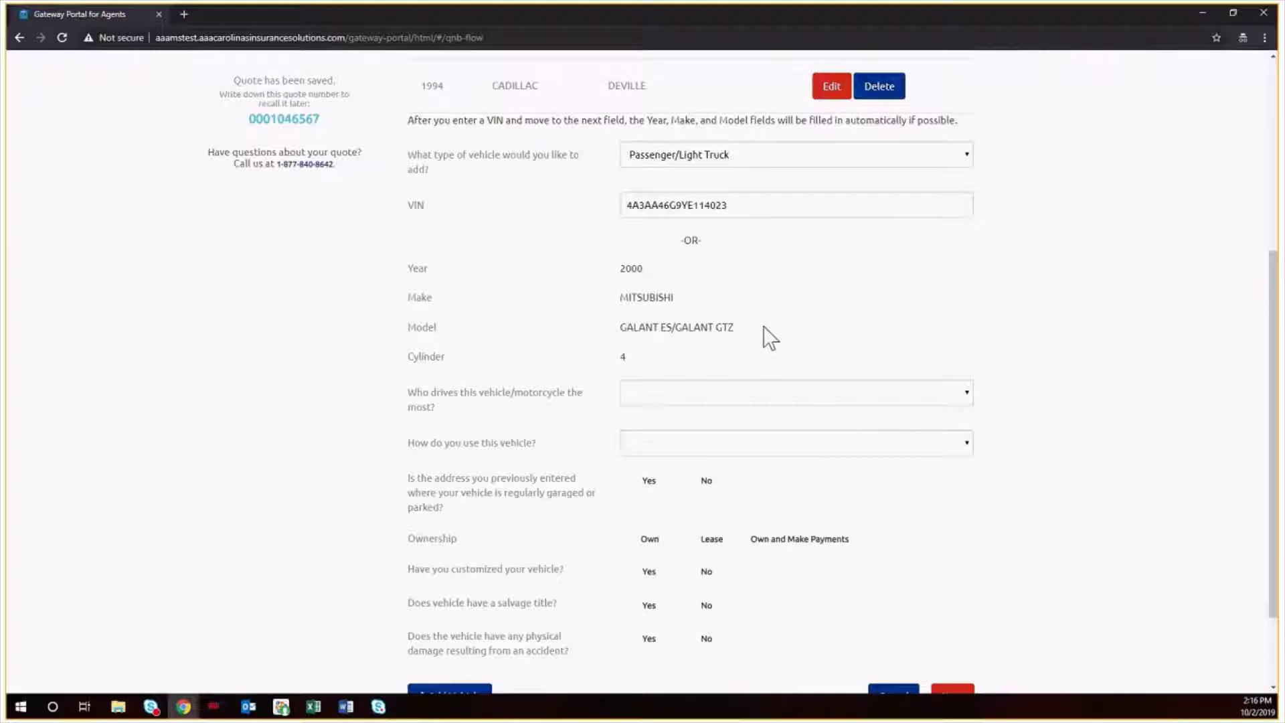
click(725, 397)
click(717, 439)
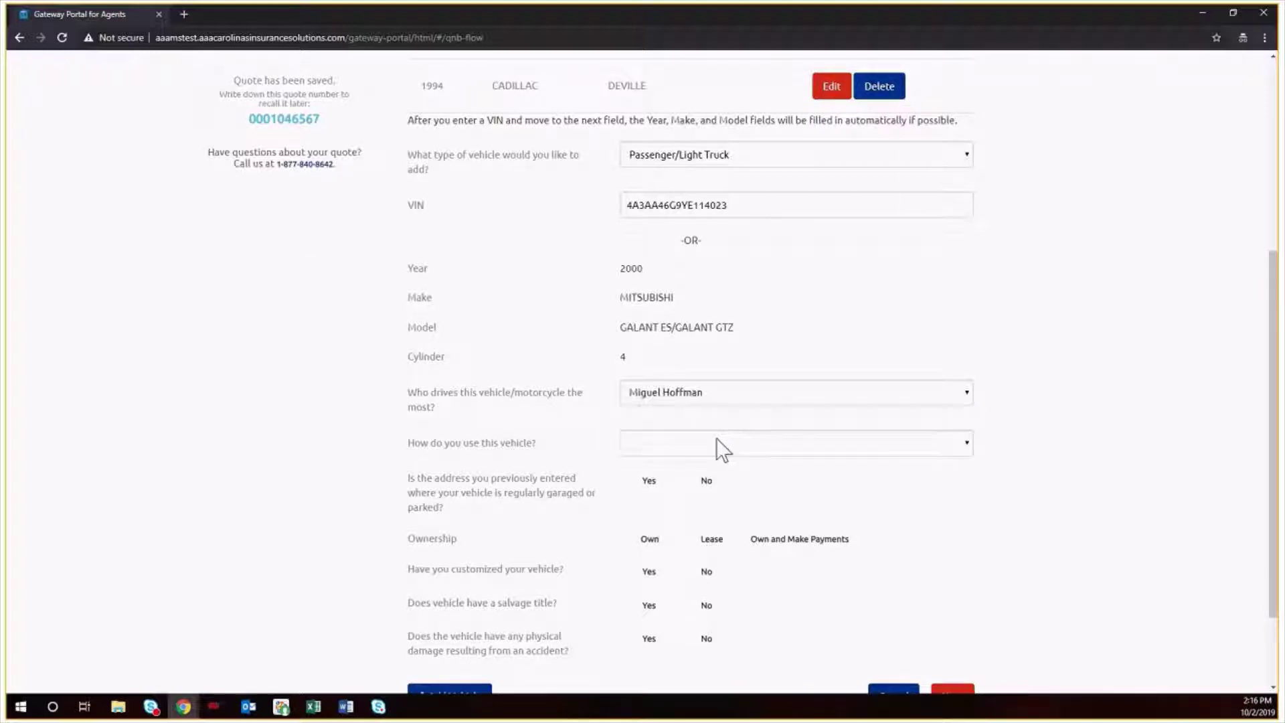
click(717, 443)
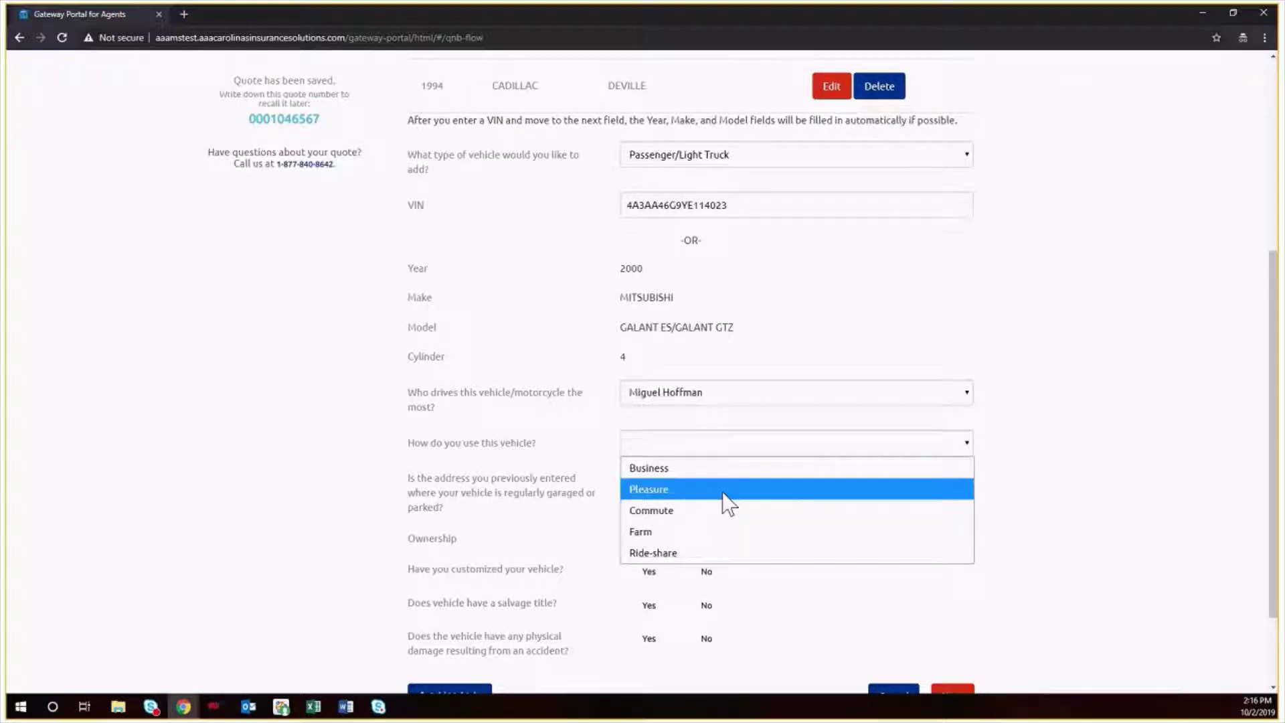
click(716, 510)
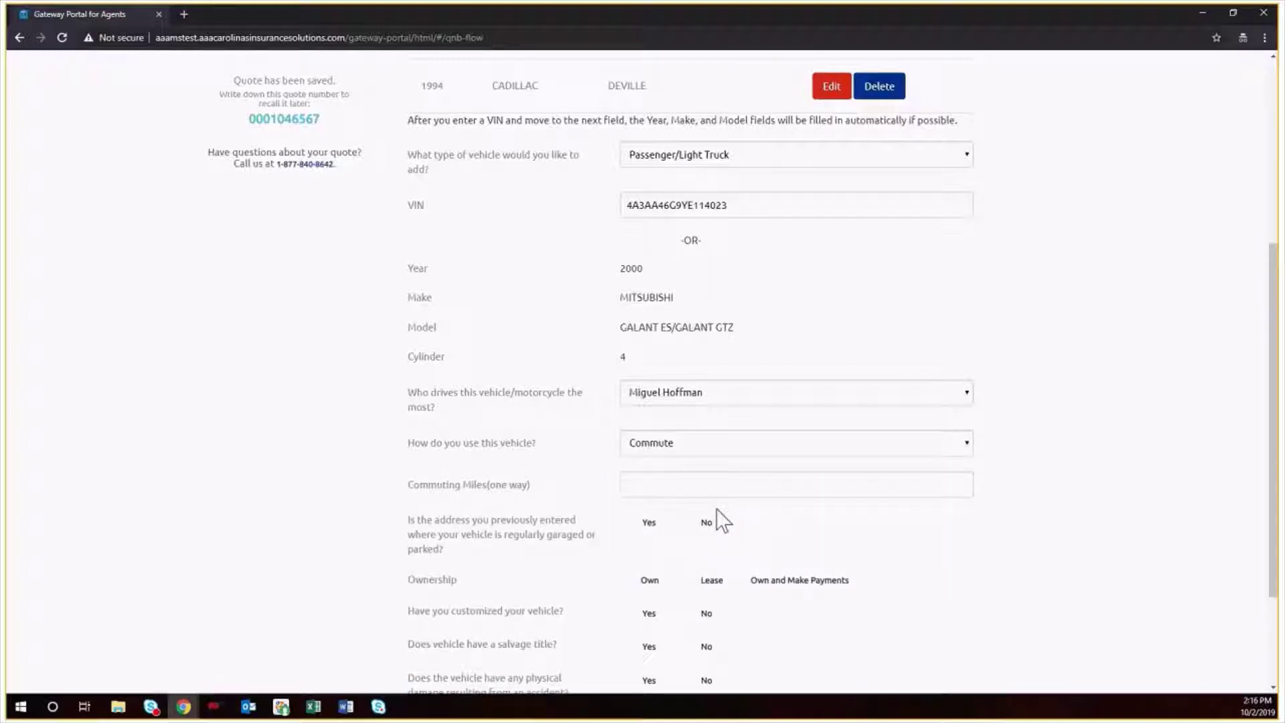
click(660, 487)
text(9)
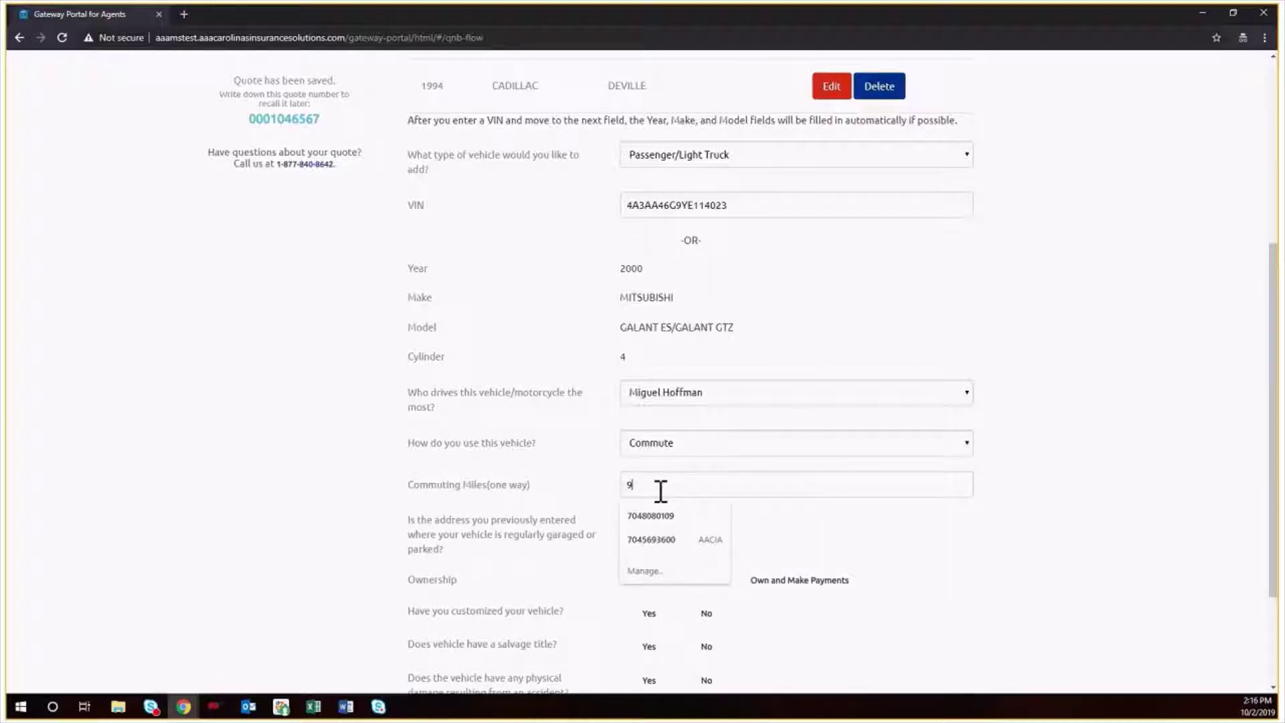
click(996, 536)
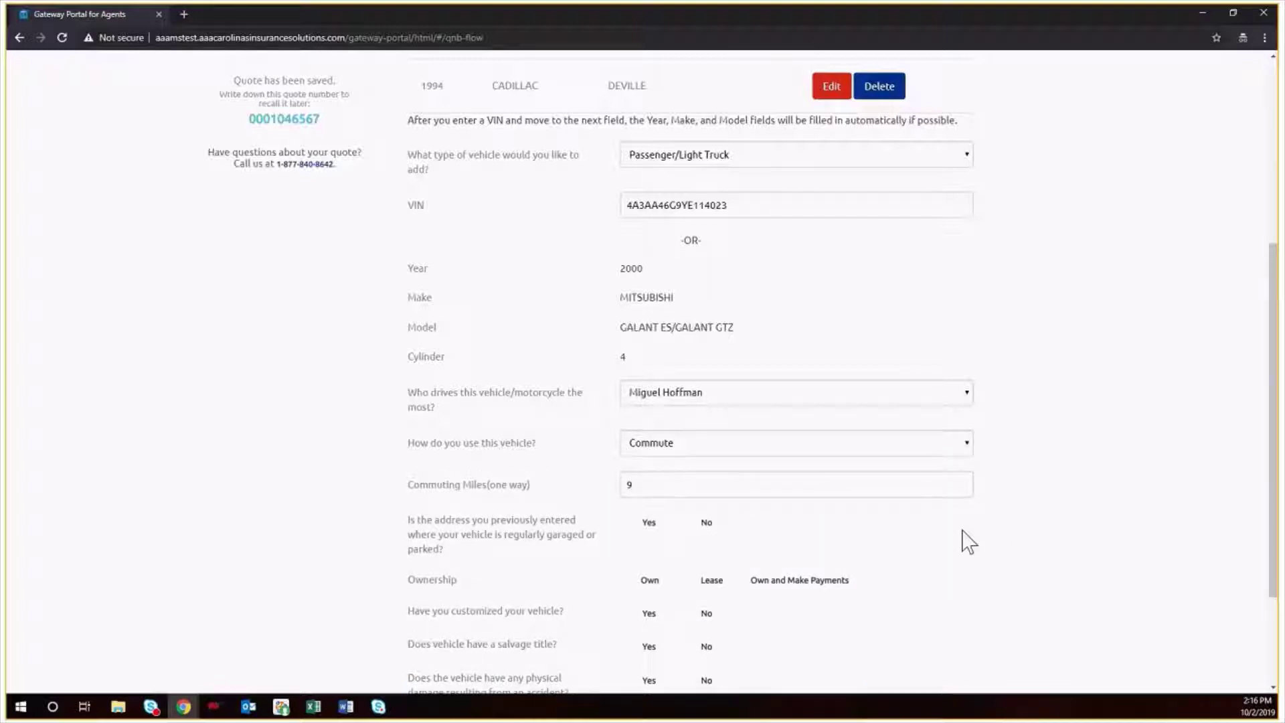
- Answer Yes to the garaged-address question and No to customization and salvage title
scroll(966, 539, down, 3)
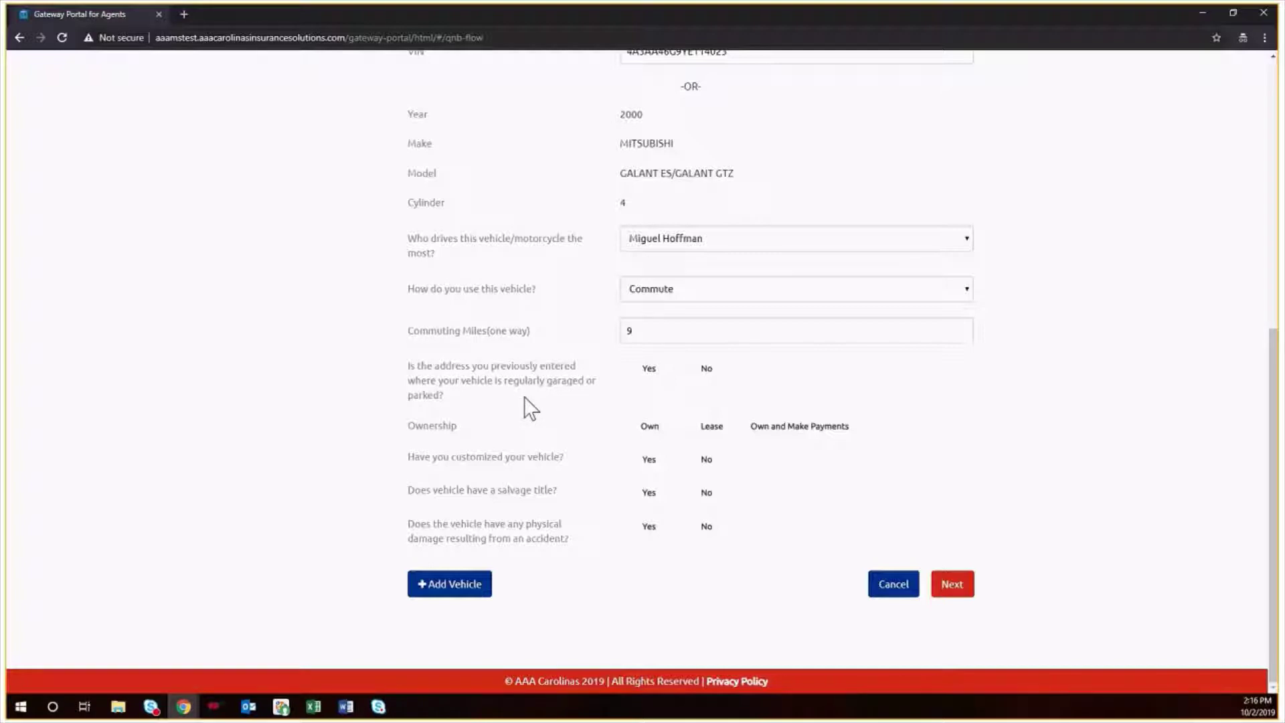
click(648, 378)
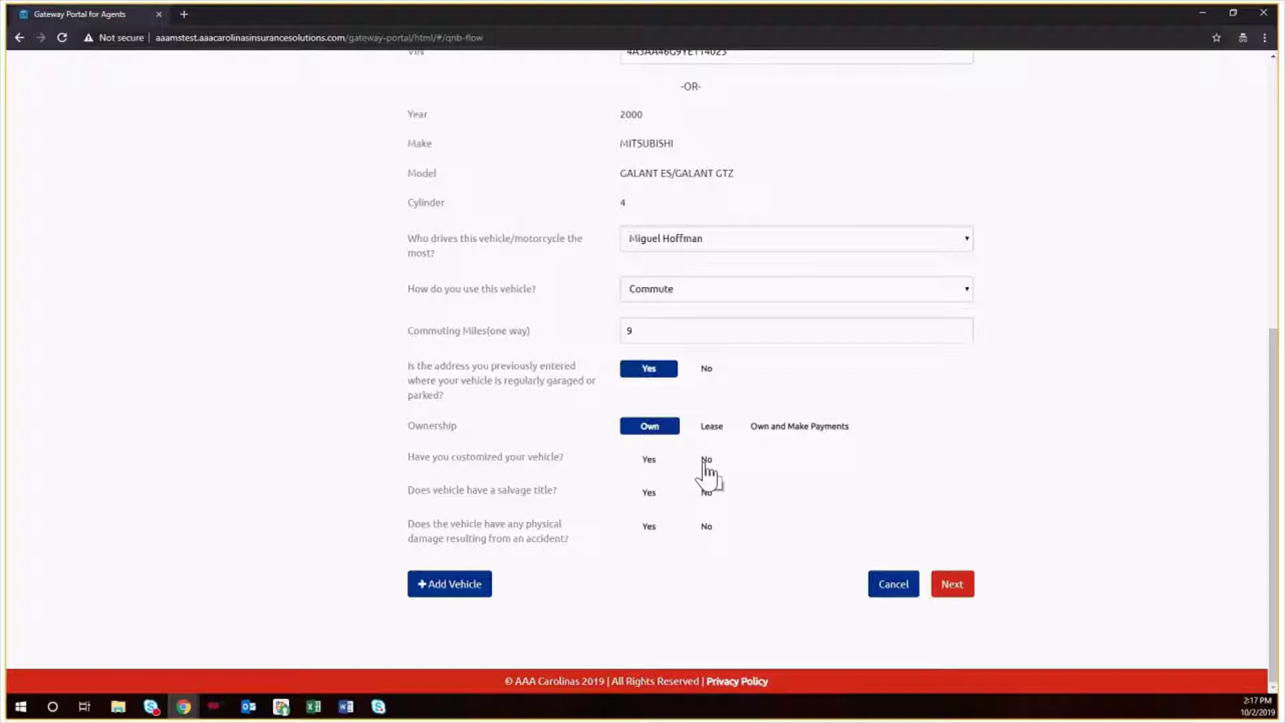
click(706, 492)
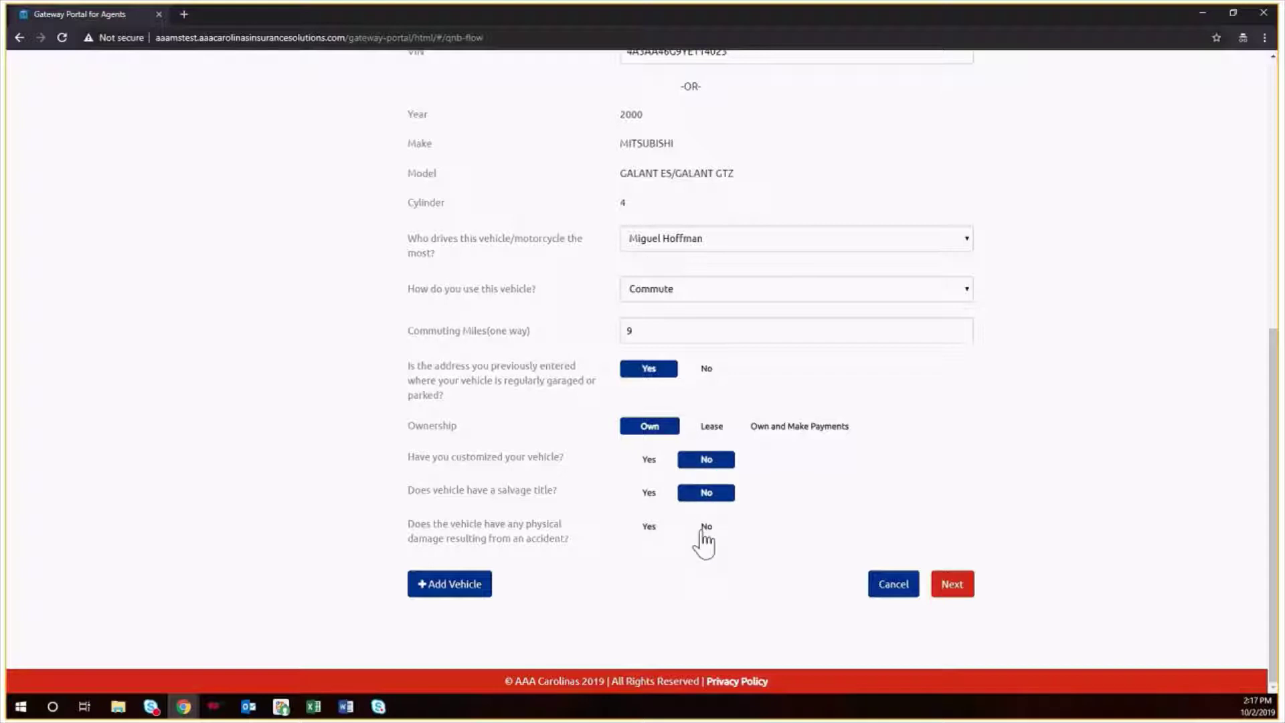
click(706, 526)
scroll(598, 544, up, 7)
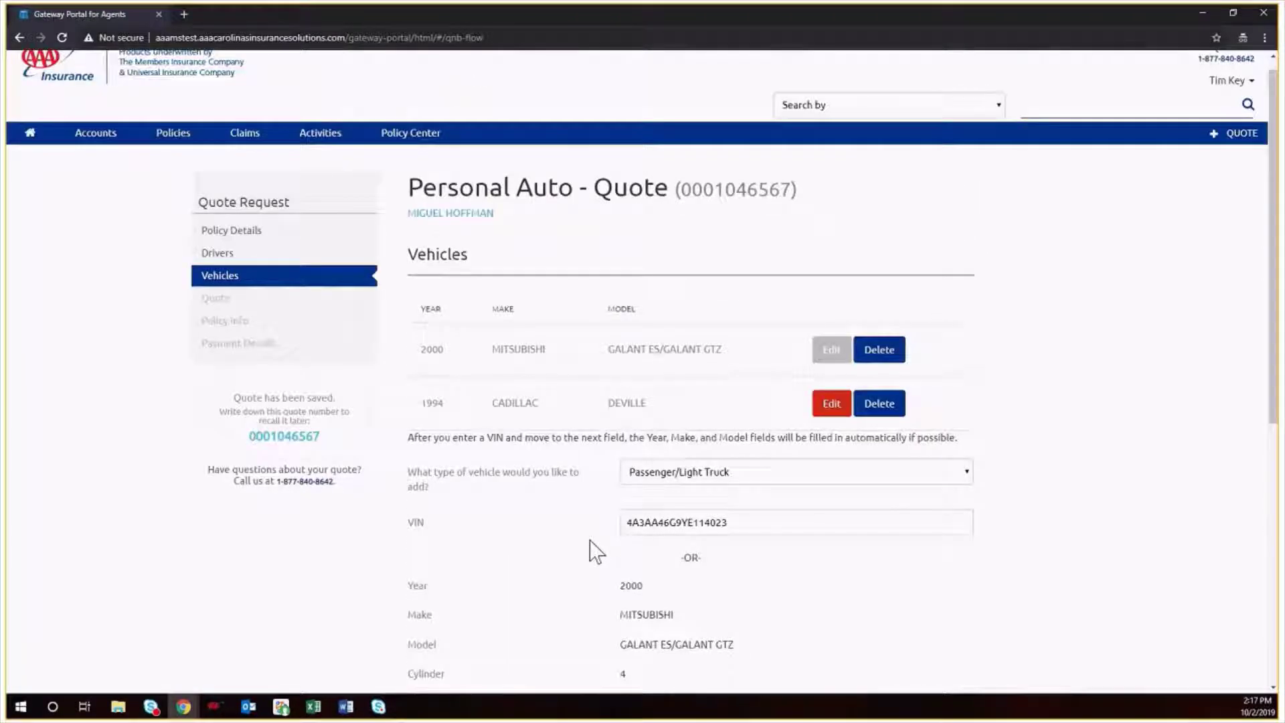
scroll(595, 535, up, 1)
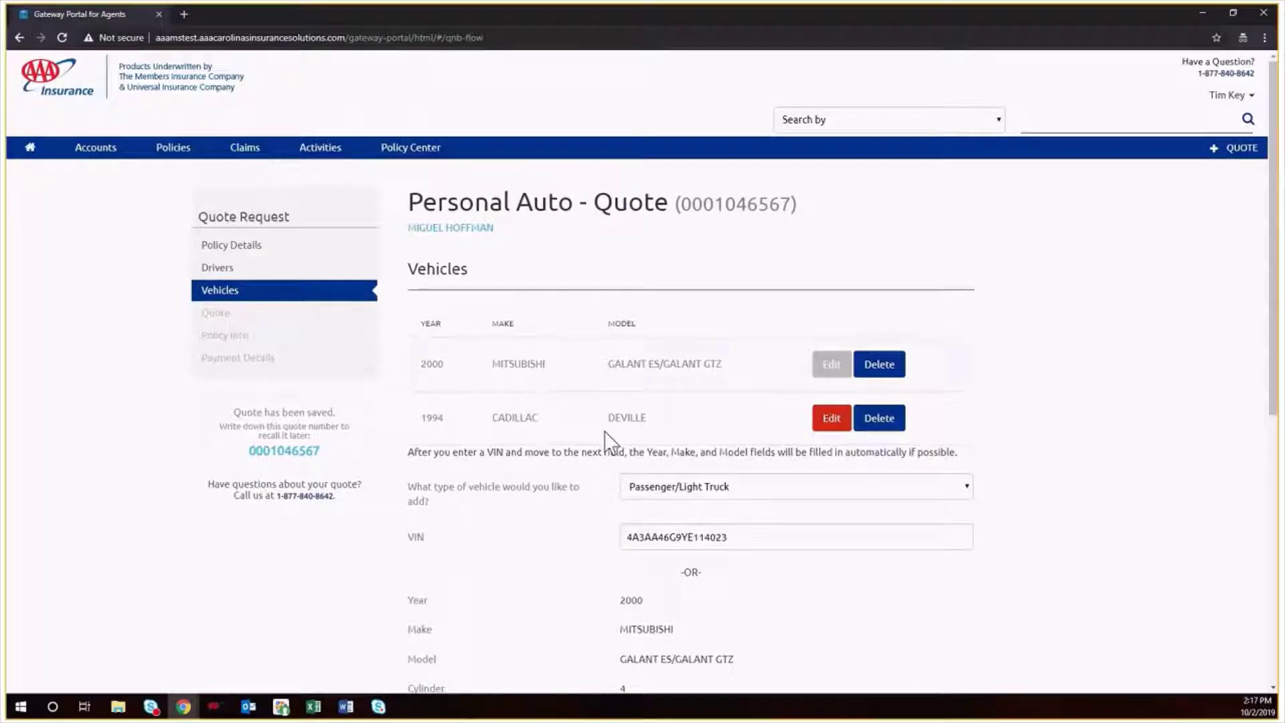
- Load the 1994 Cadillac for editing, make the insured its main driver, and set use to Pleasure
click(828, 420)
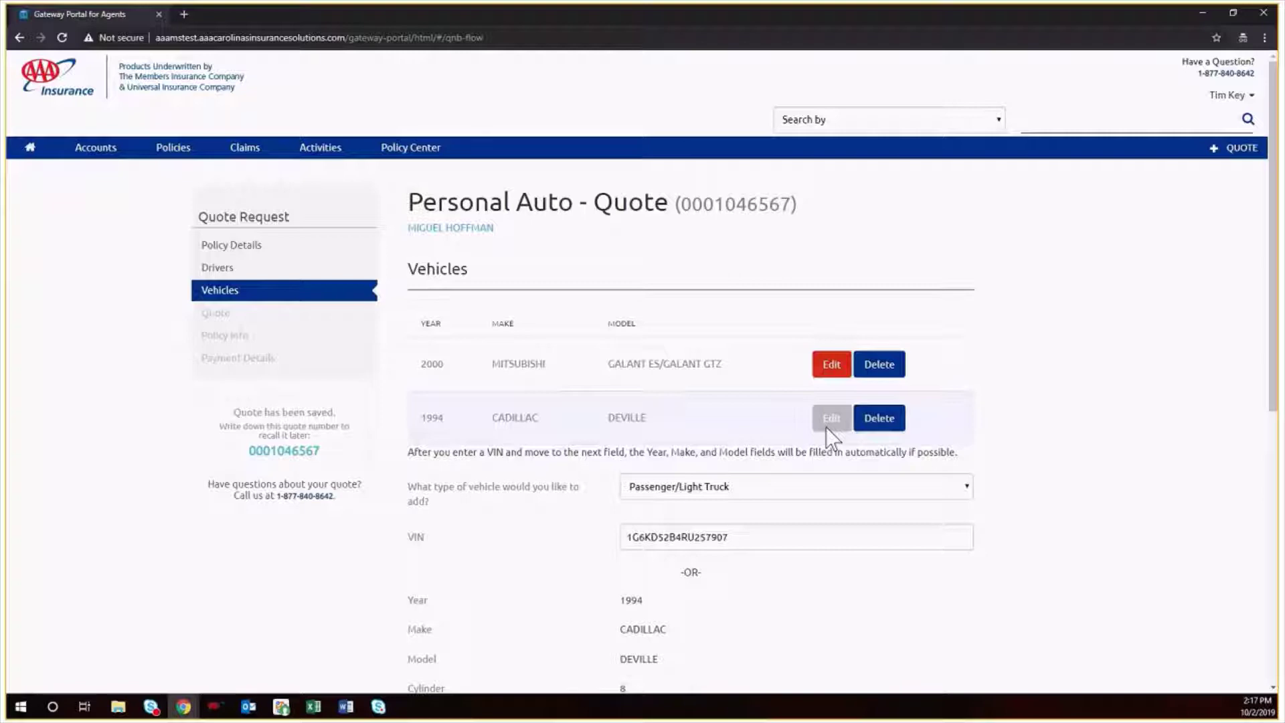
scroll(826, 428, down, 6)
click(706, 334)
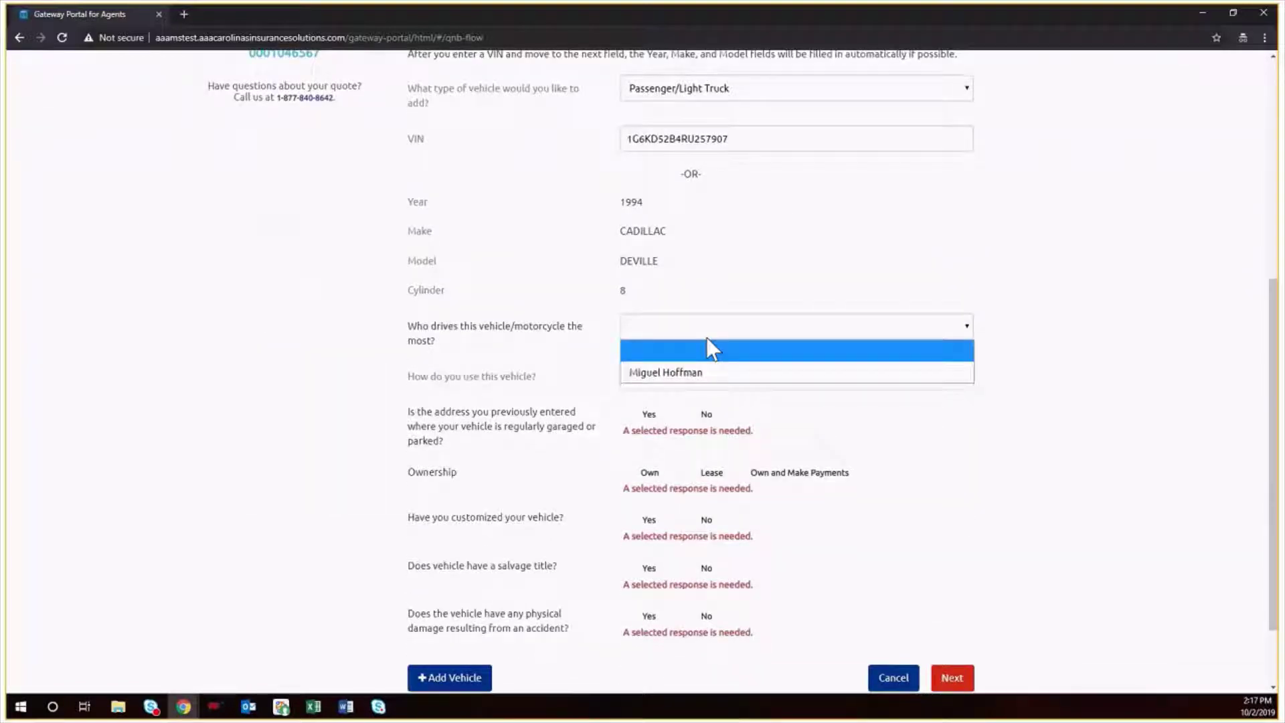
click(697, 372)
click(694, 378)
click(696, 423)
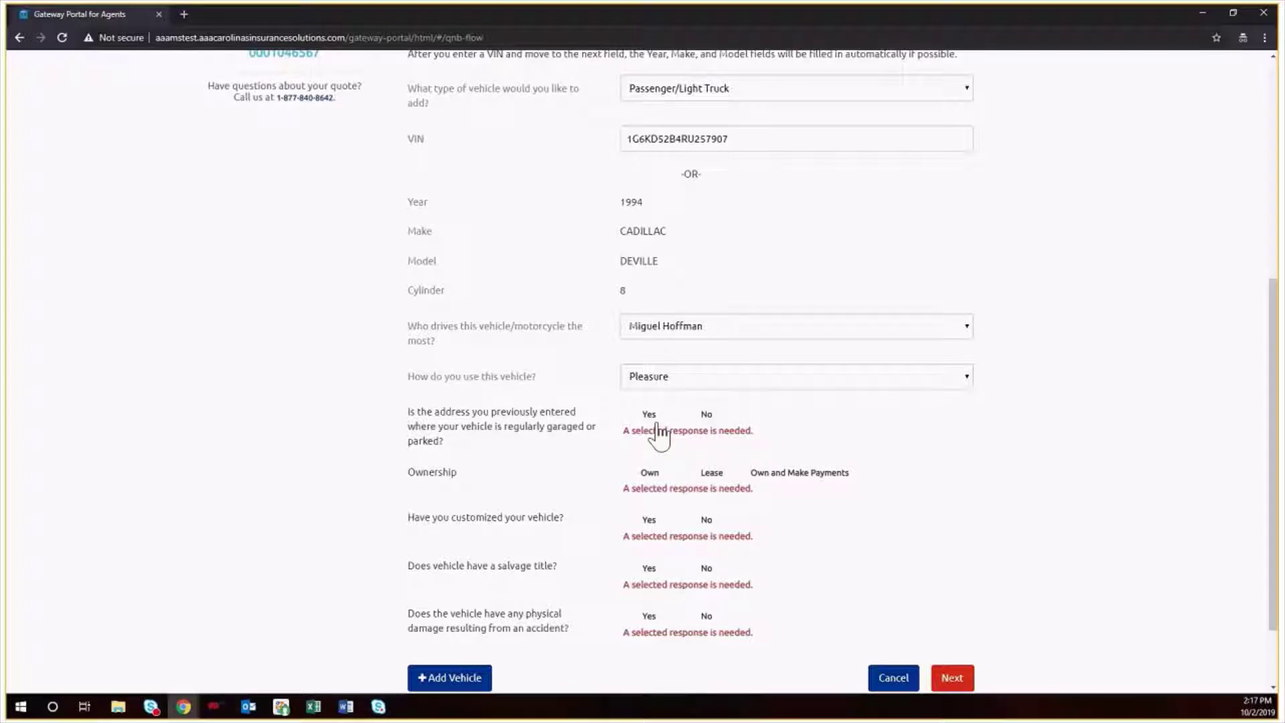
- Mark the Cadillac garaged and owned, answer No to customization, salvage and damage, and save
click(660, 434)
click(649, 475)
drag(660, 494, 706, 521)
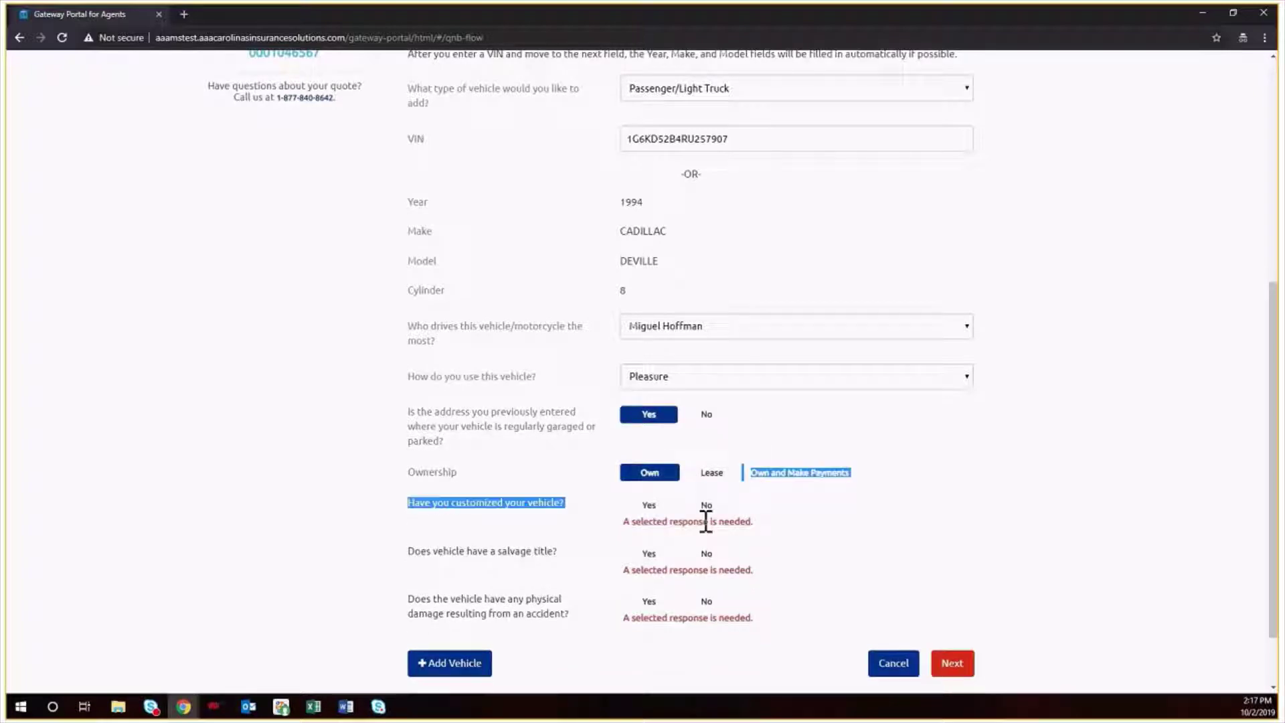
click(706, 506)
click(706, 539)
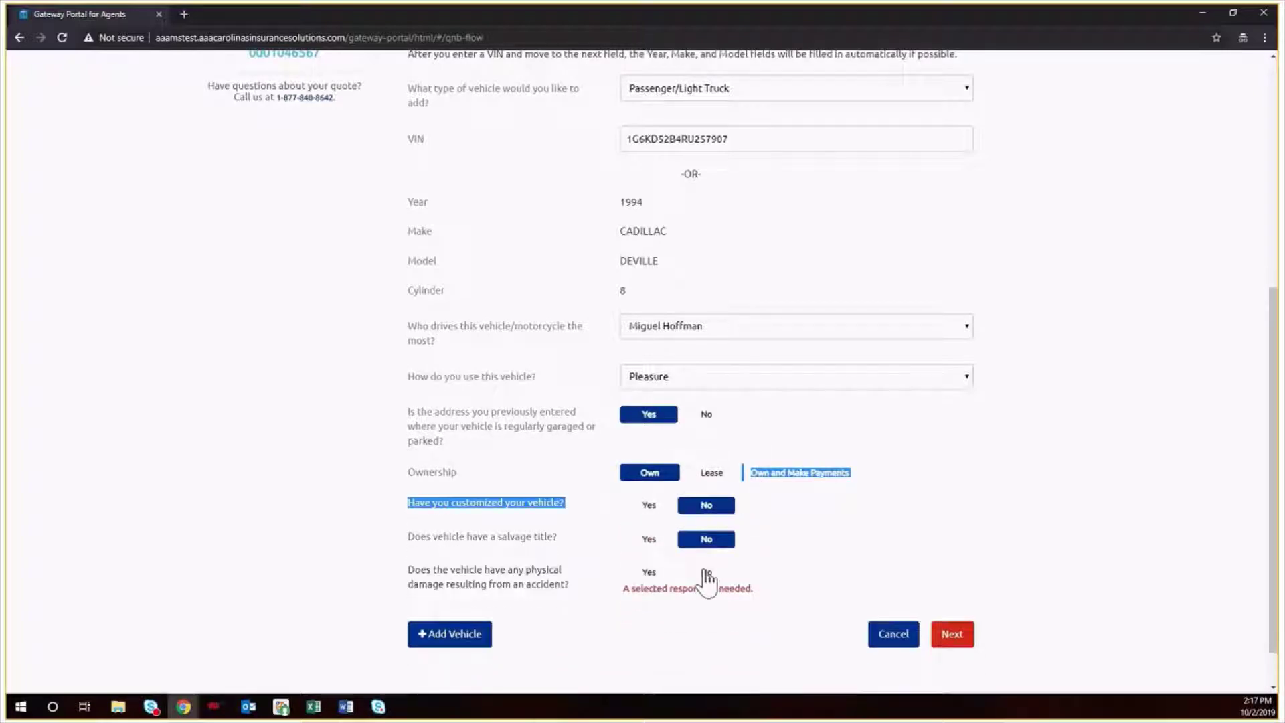
click(708, 574)
click(776, 619)
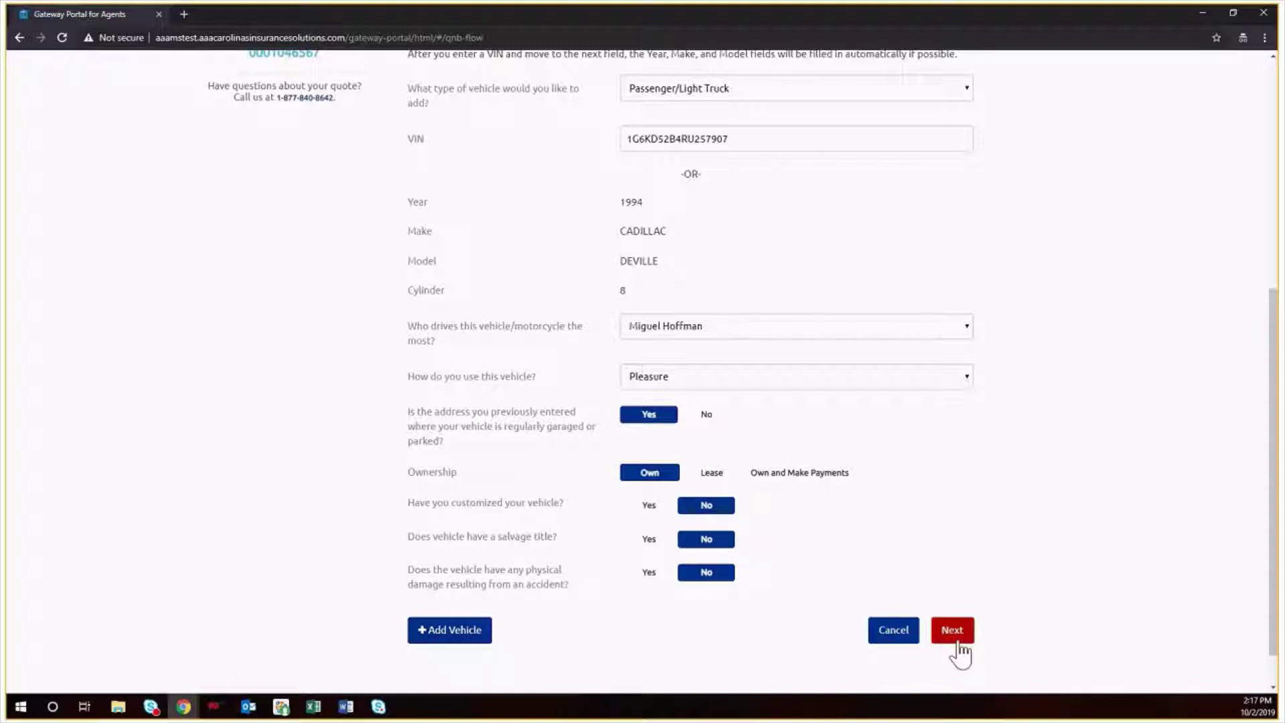
click(953, 630)
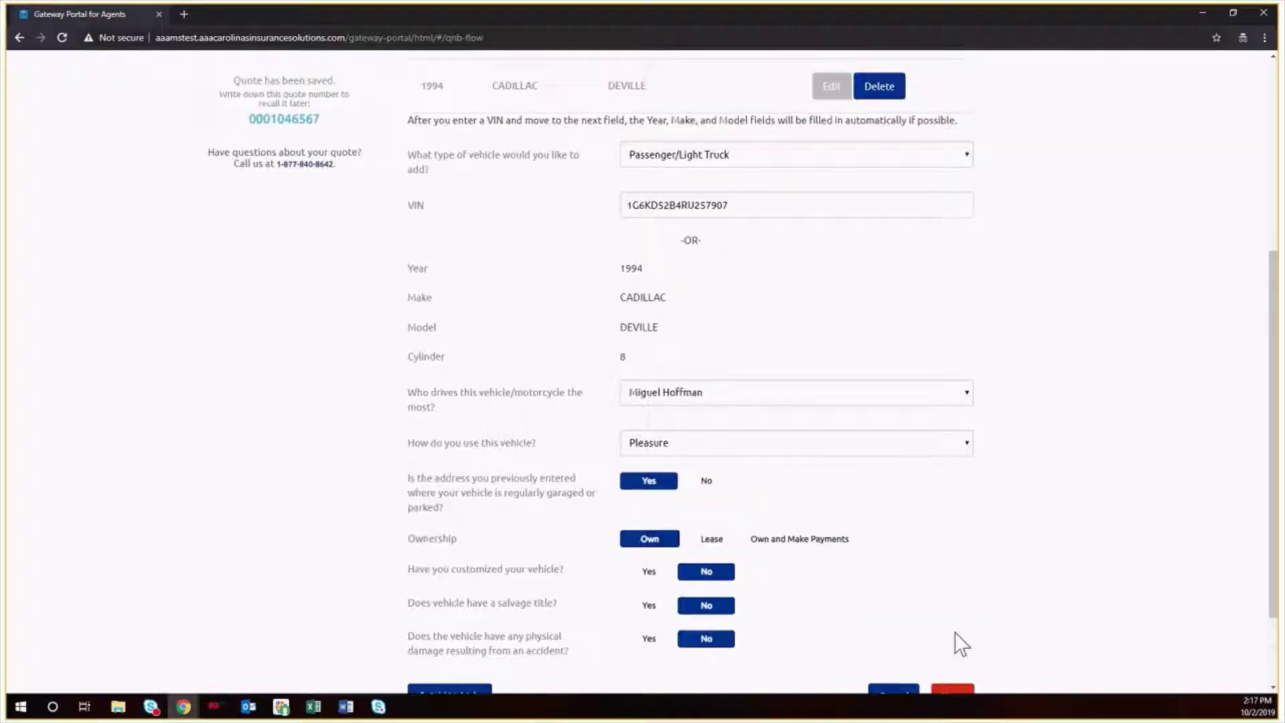
scroll(955, 632, up, 5)
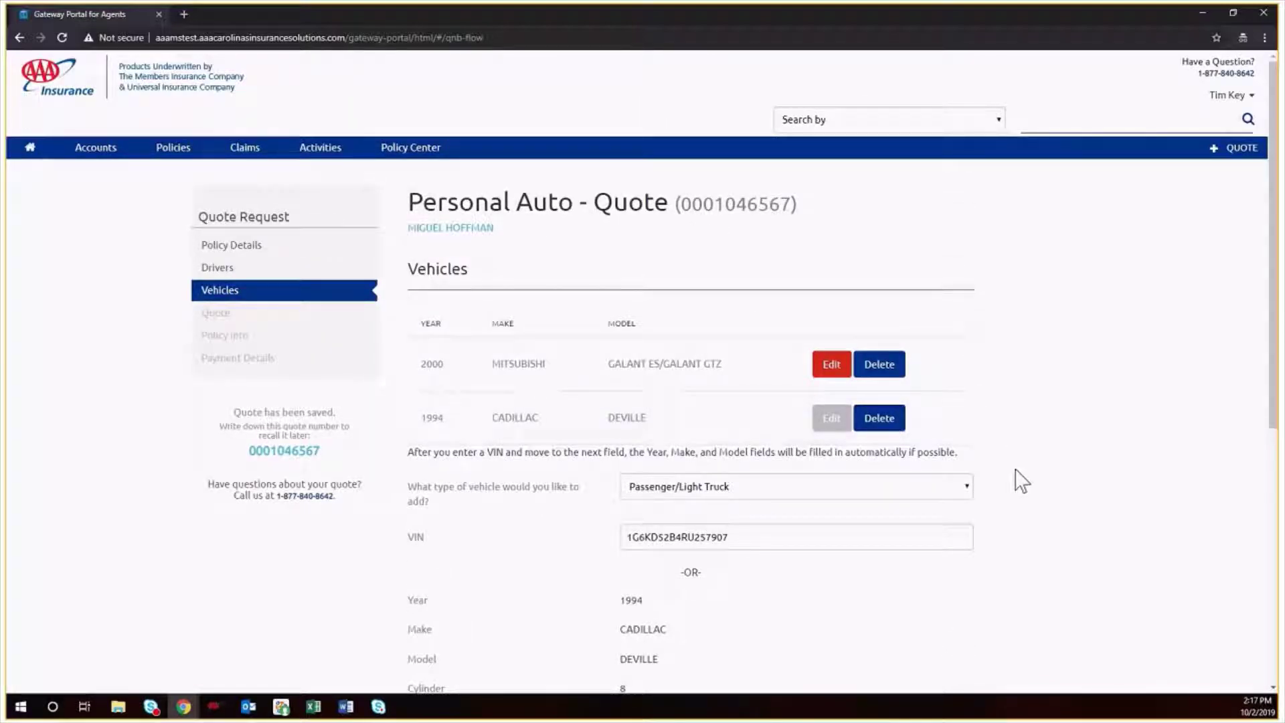
scroll(1011, 467, down, 7)
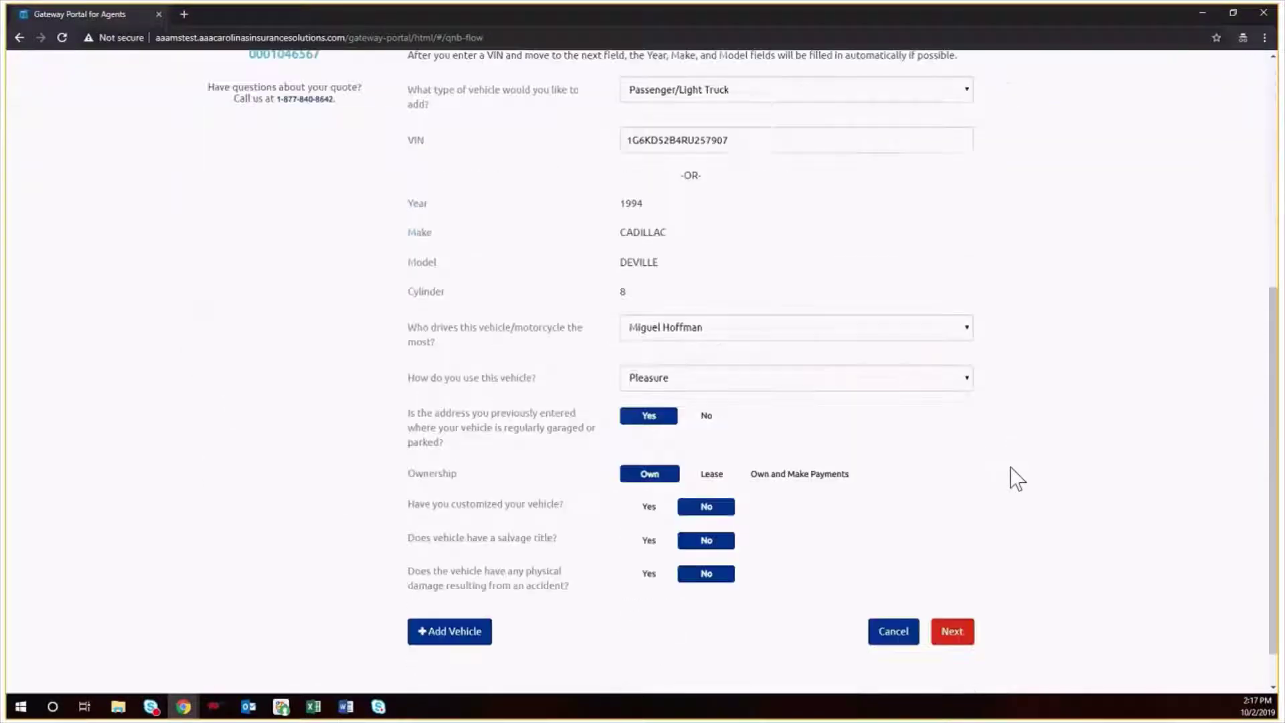
- Finish the vehicles and calculate the quote
click(952, 585)
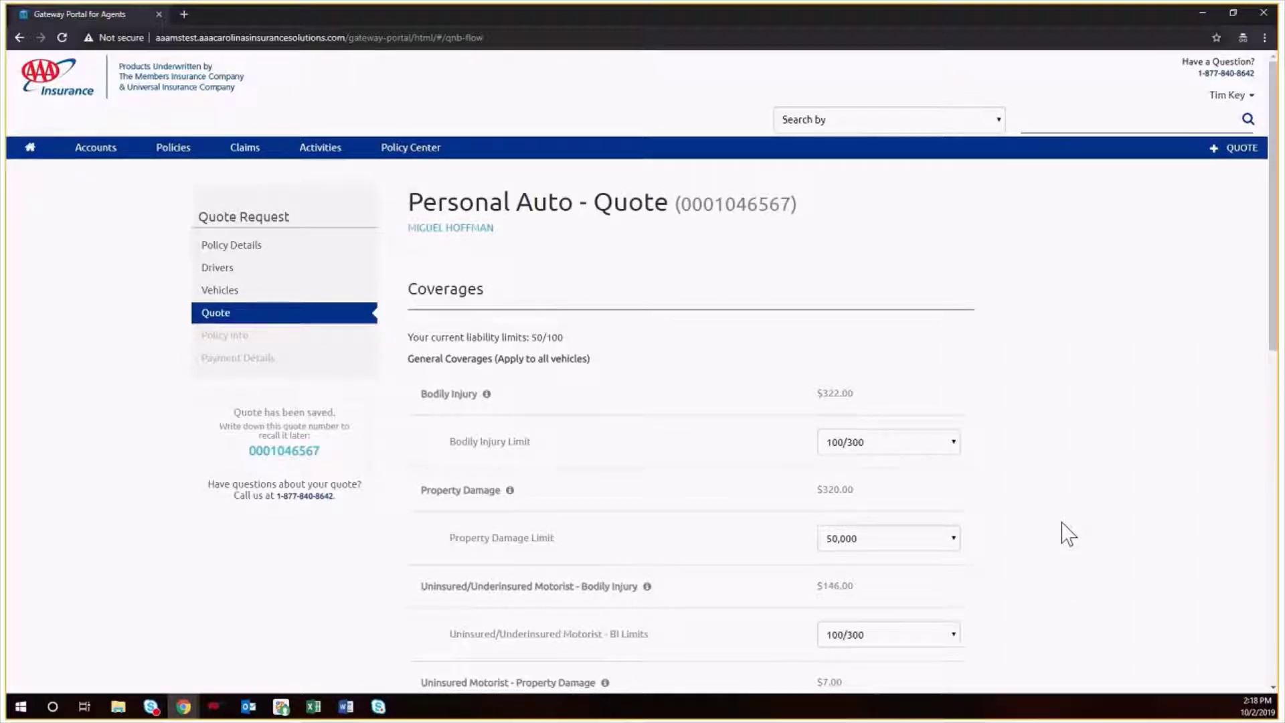
scroll(1064, 533, down, 2)
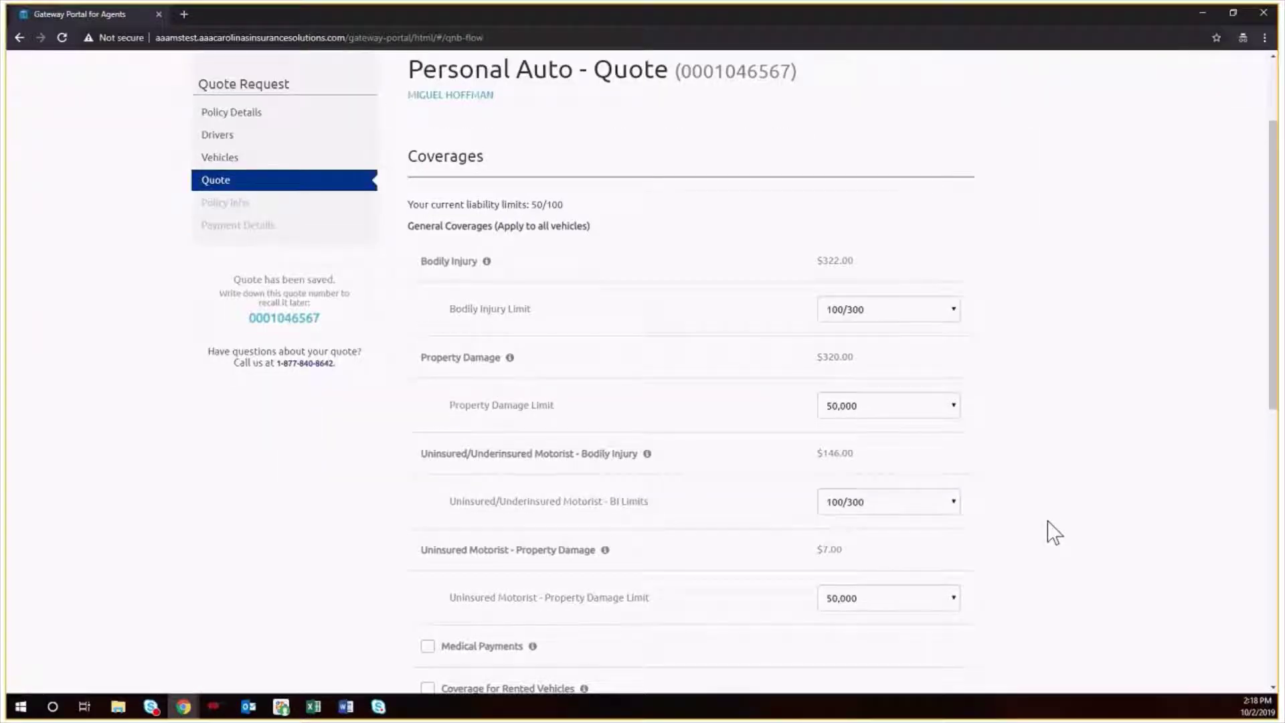
scroll(1055, 533, down, 2)
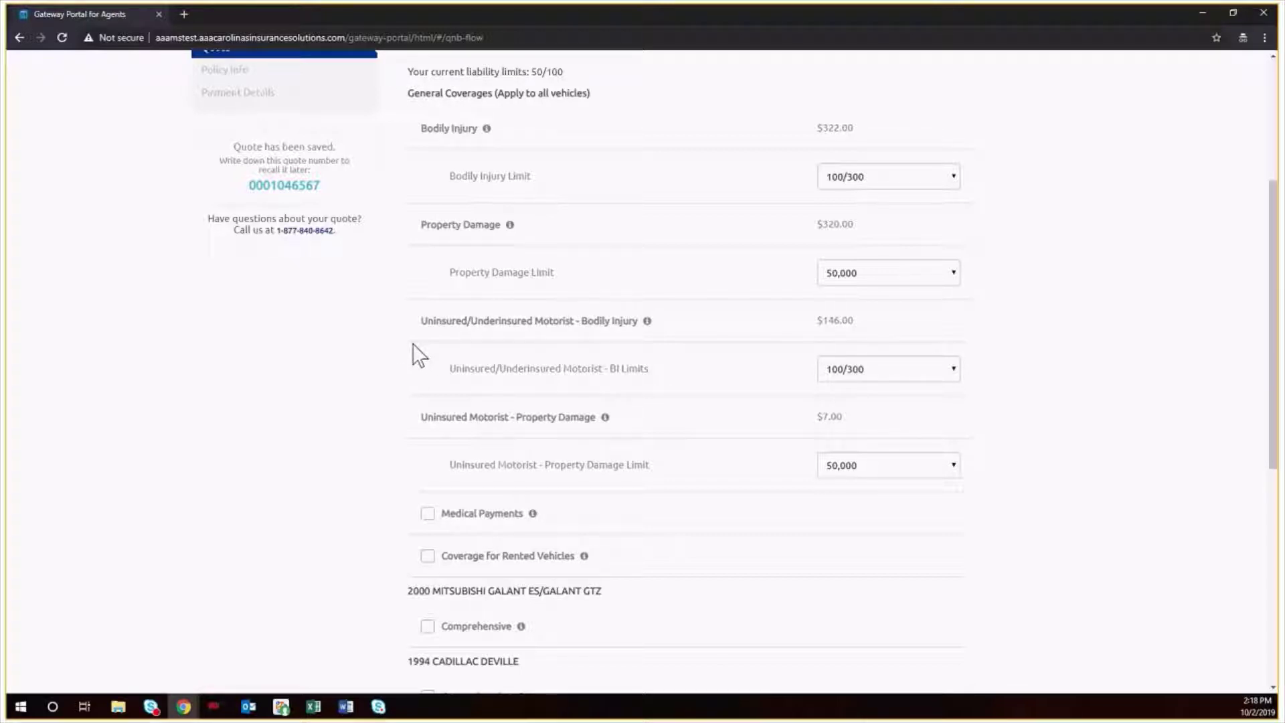
- Keep Bodily Injury at 100/300 and add Medical Payments coverage at a 2,000 limit
click(952, 178)
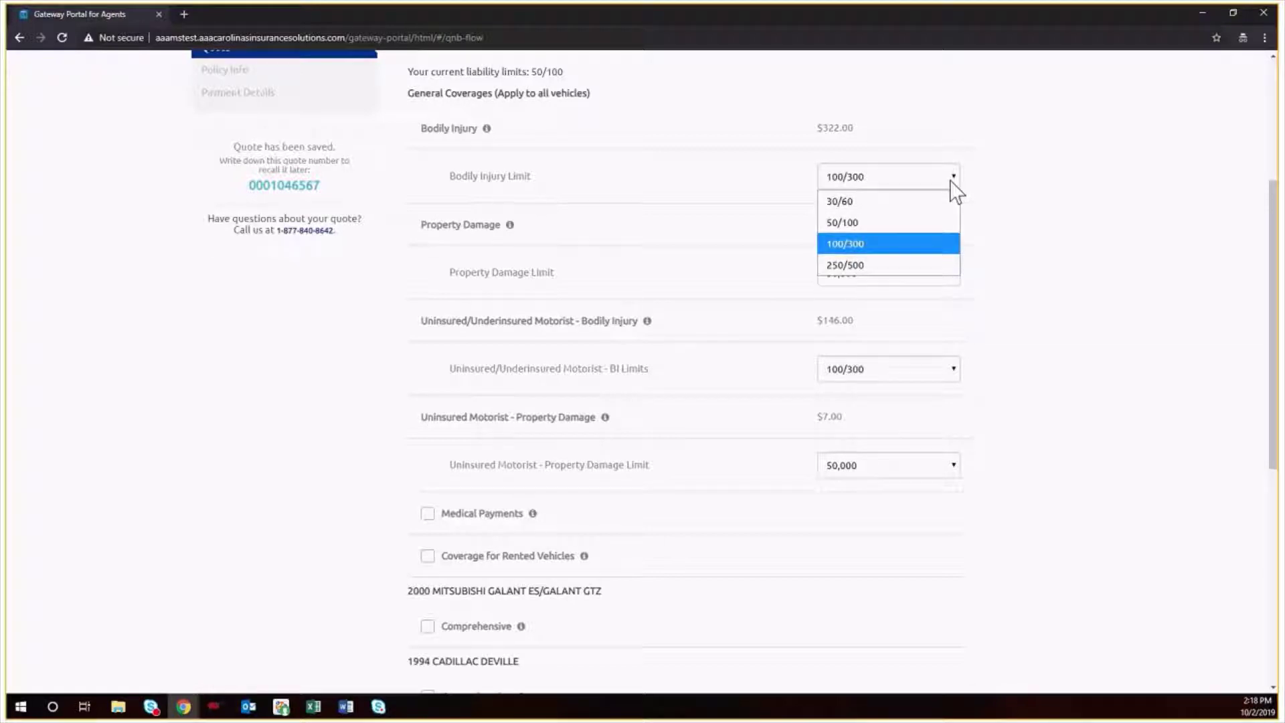
click(1031, 188)
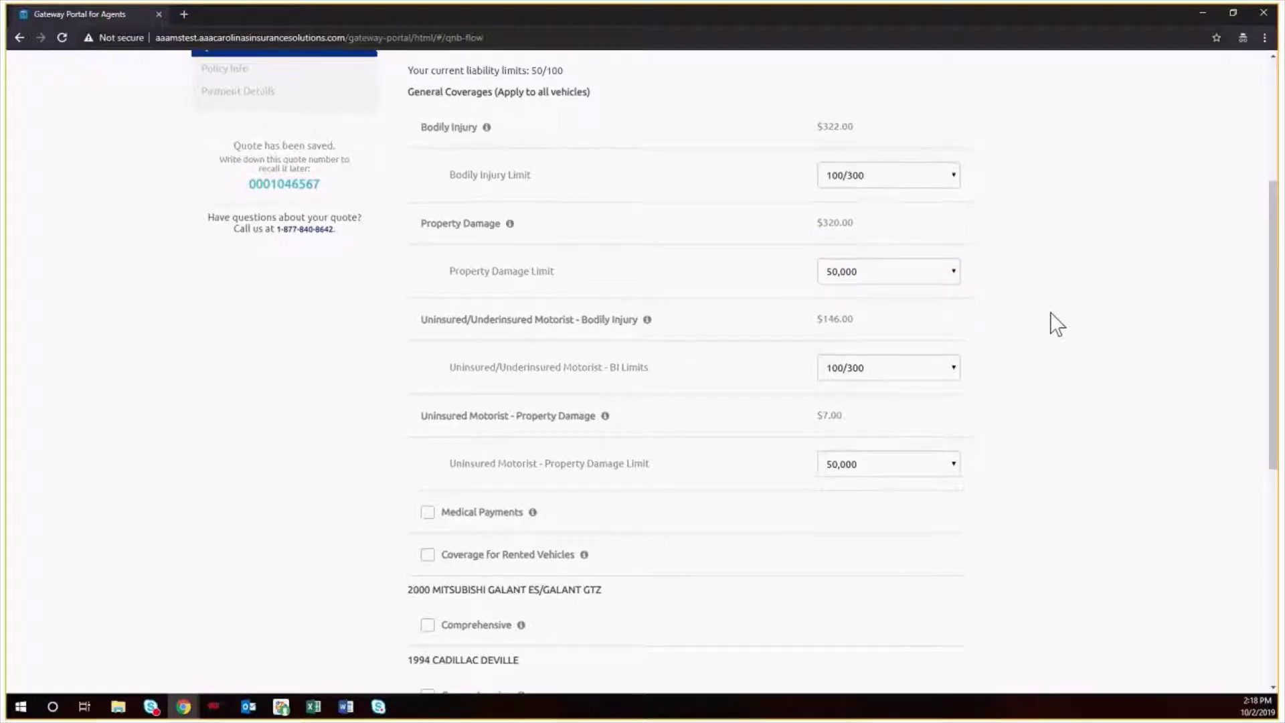
scroll(1055, 324, down, 2)
click(429, 384)
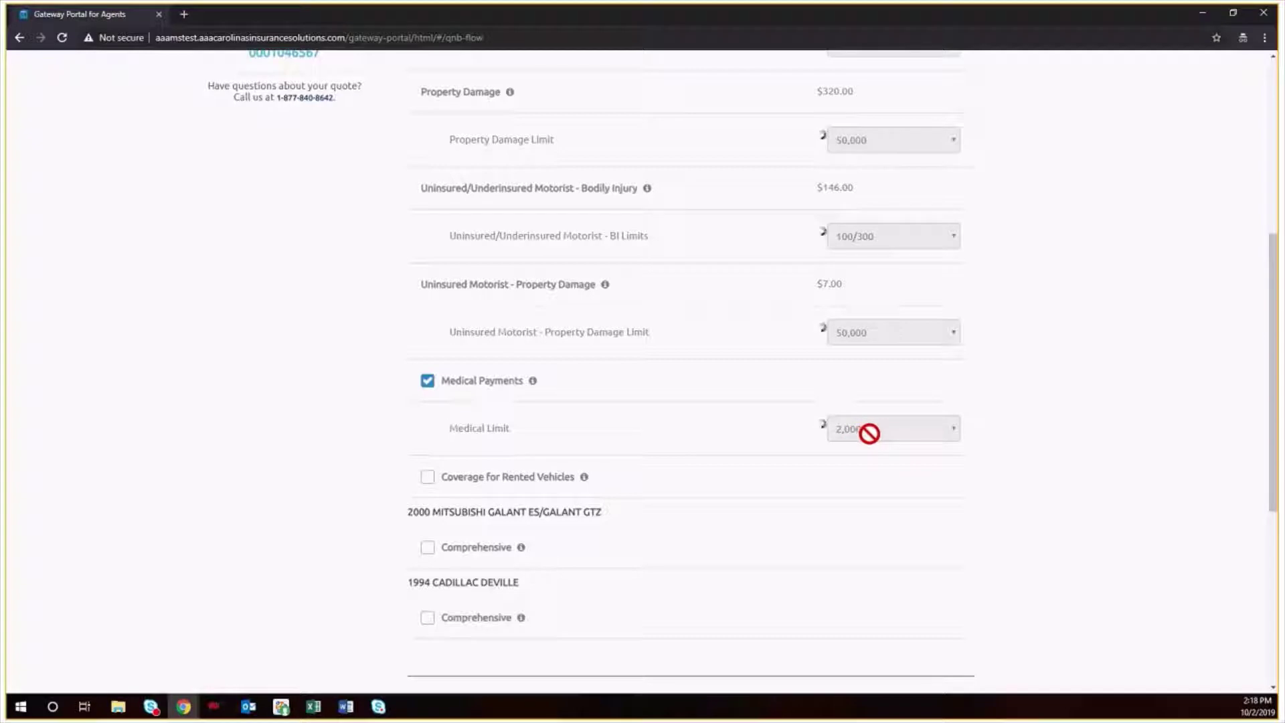
scroll(858, 431, down, 3)
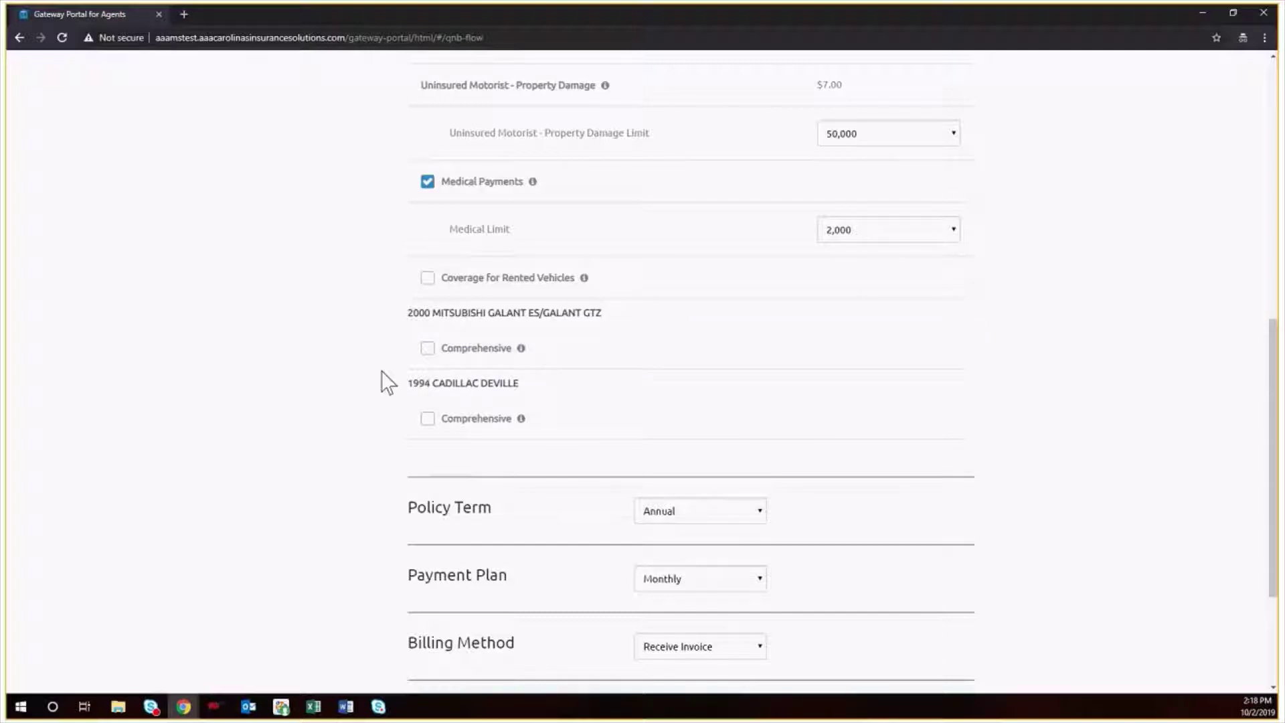
- Add Comprehensive coverage to the 2000 Mitsubishi with a 100 deductible
click(426, 349)
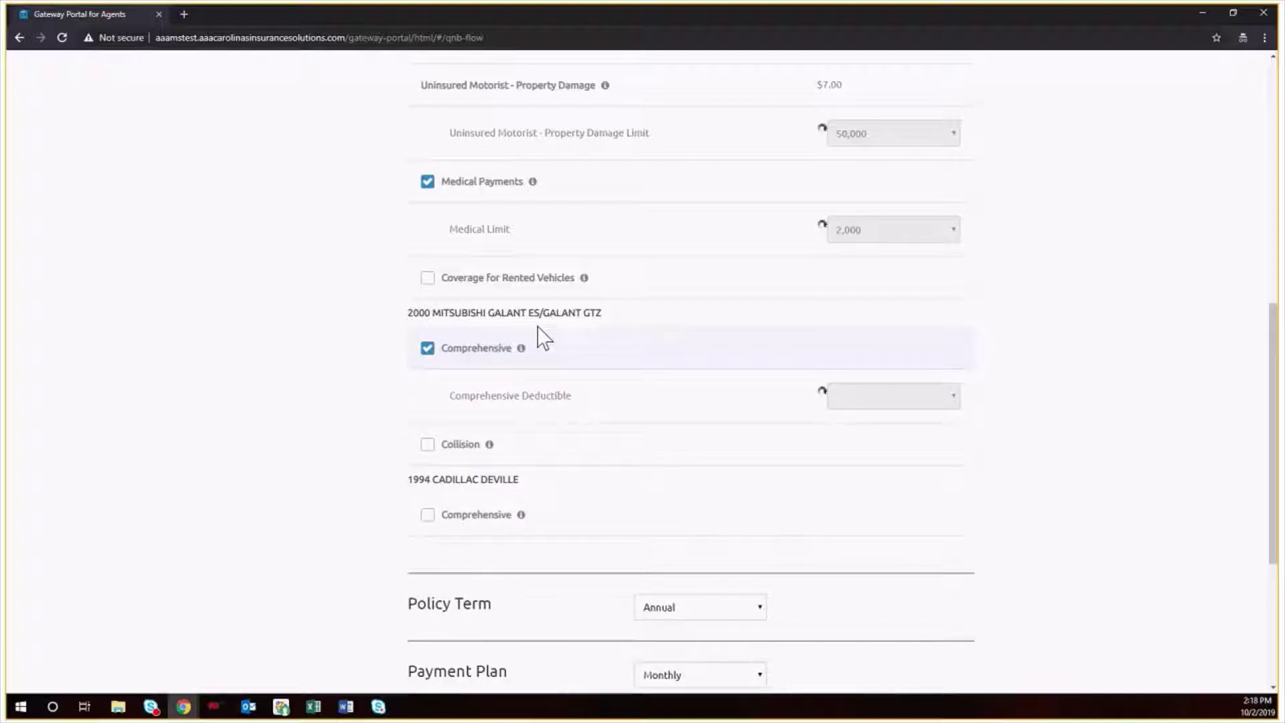
click(954, 397)
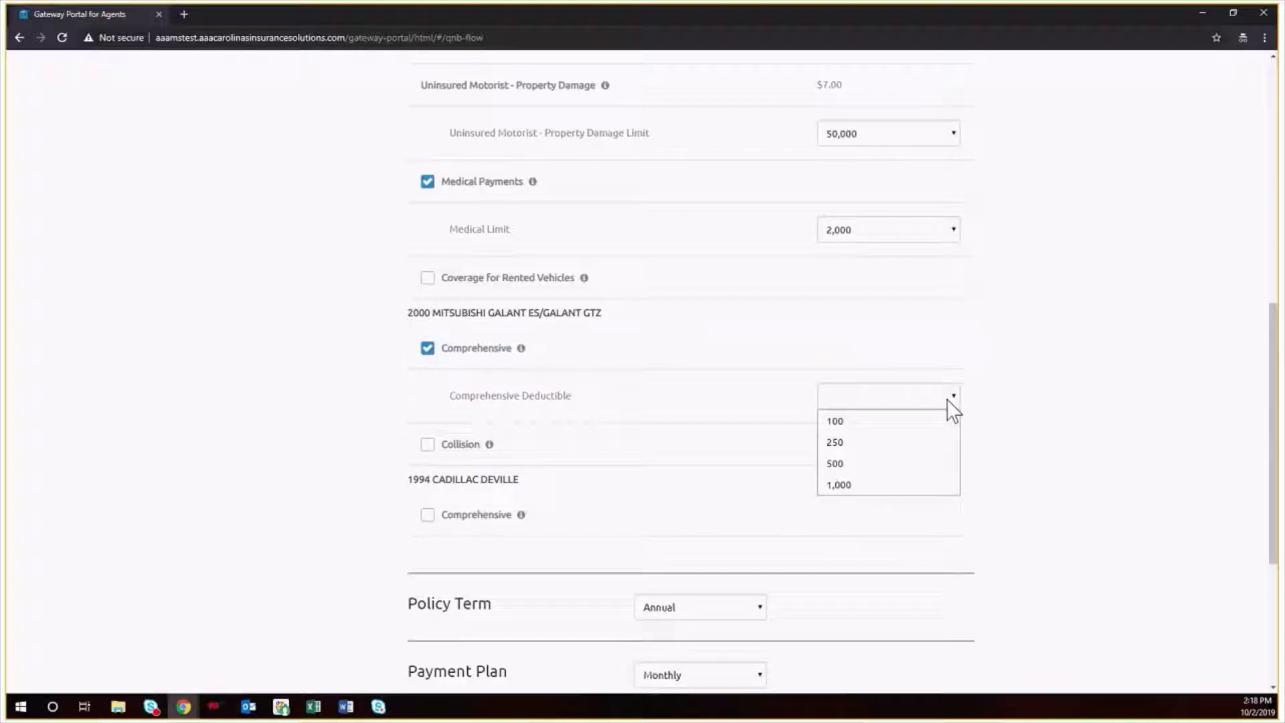
click(914, 429)
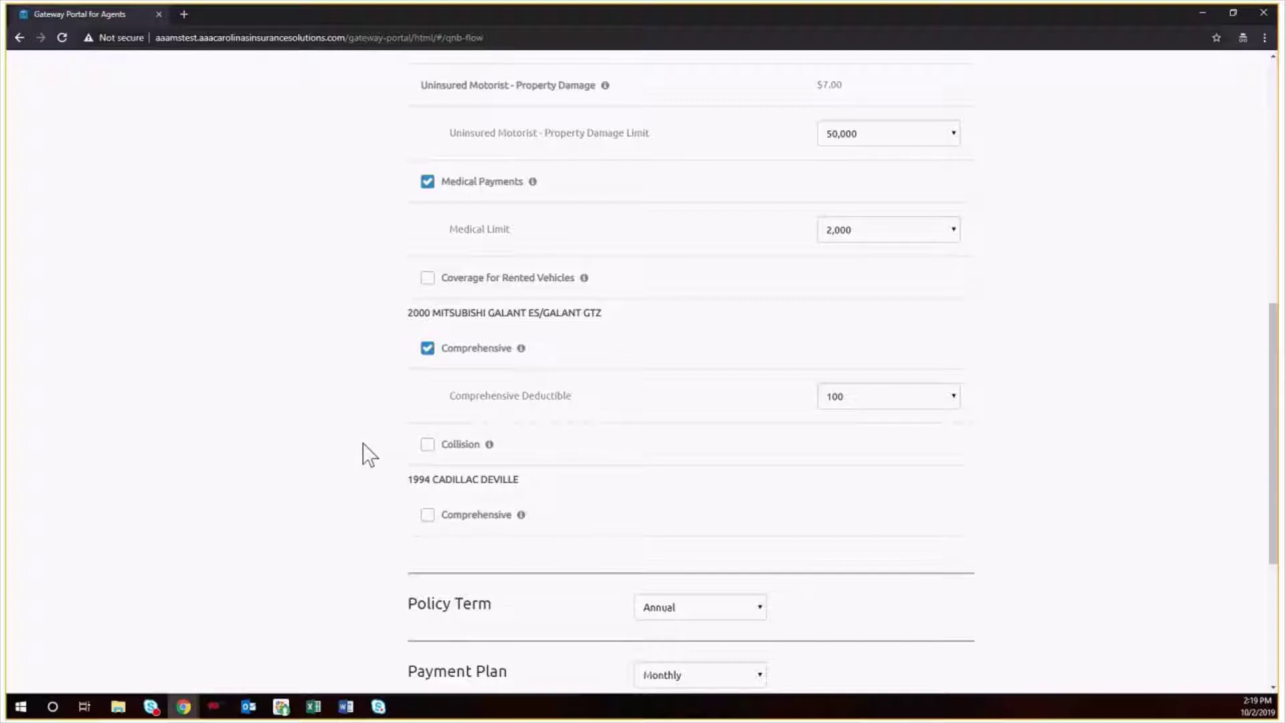
mouse_move(521, 349)
- Add Collision coverage to the Mitsubishi, then remove it again
click(428, 446)
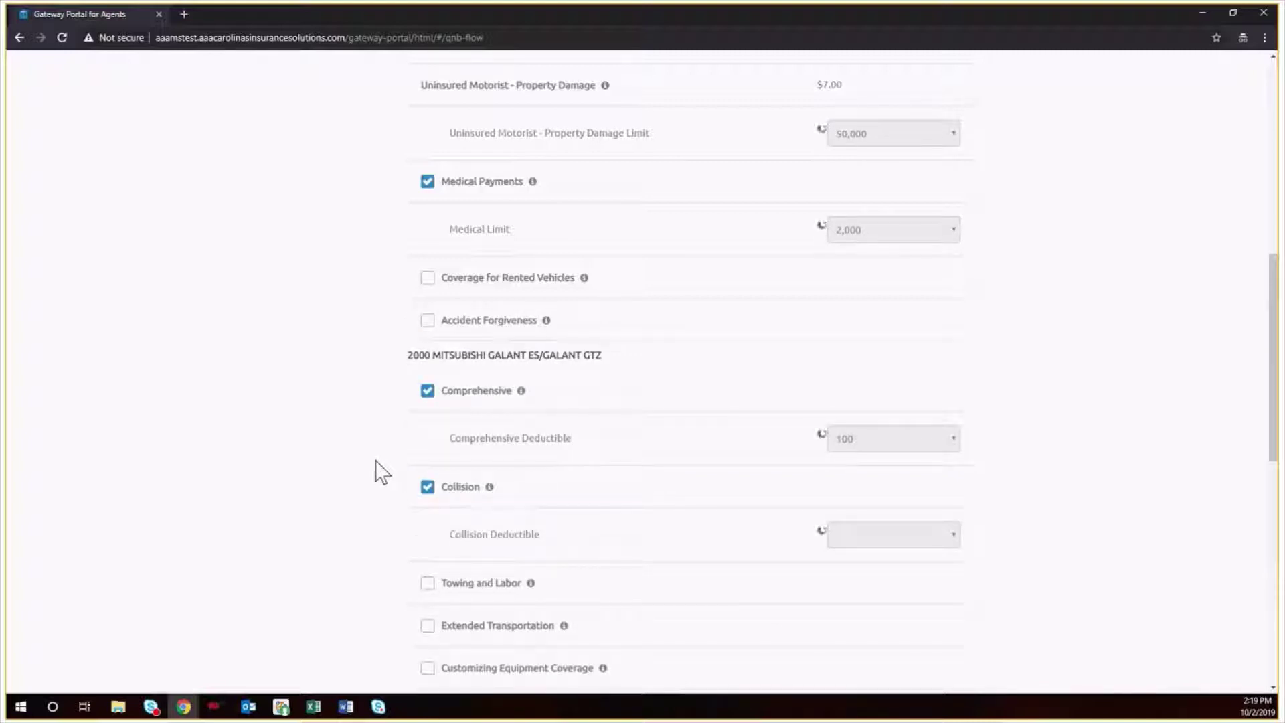
scroll(382, 472, down, 1)
scroll(381, 472, down, 3)
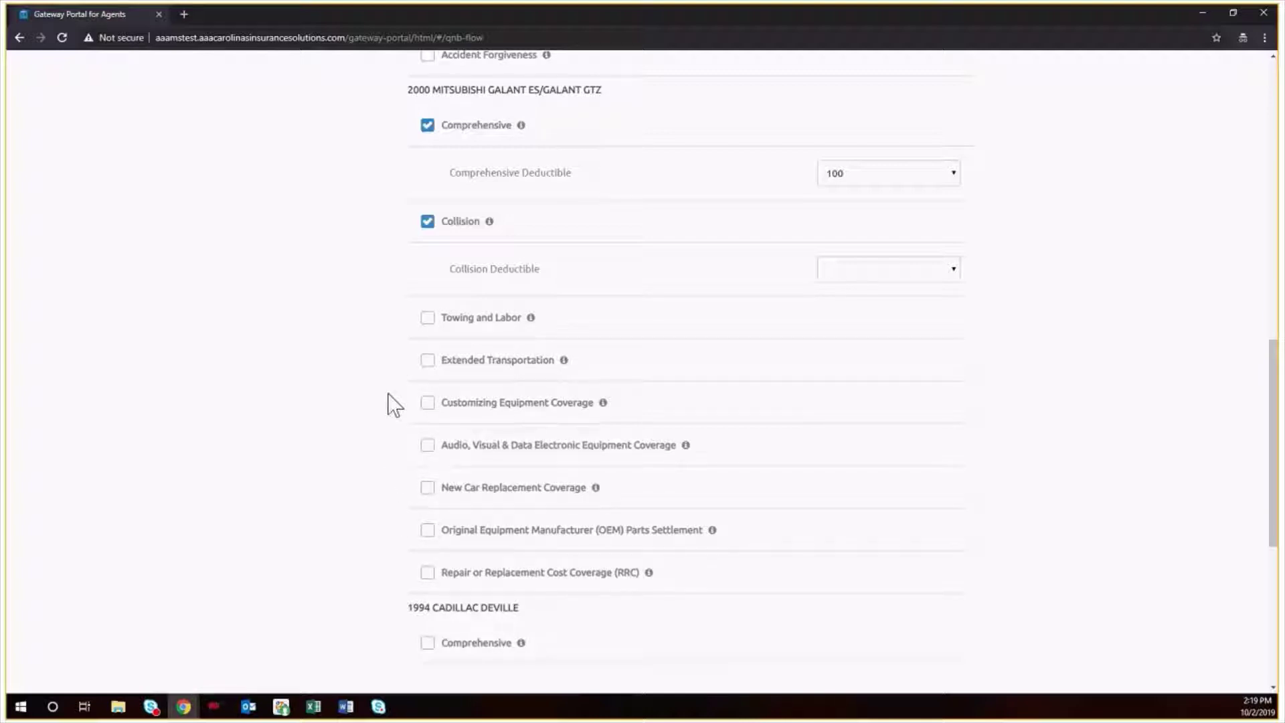
click(427, 222)
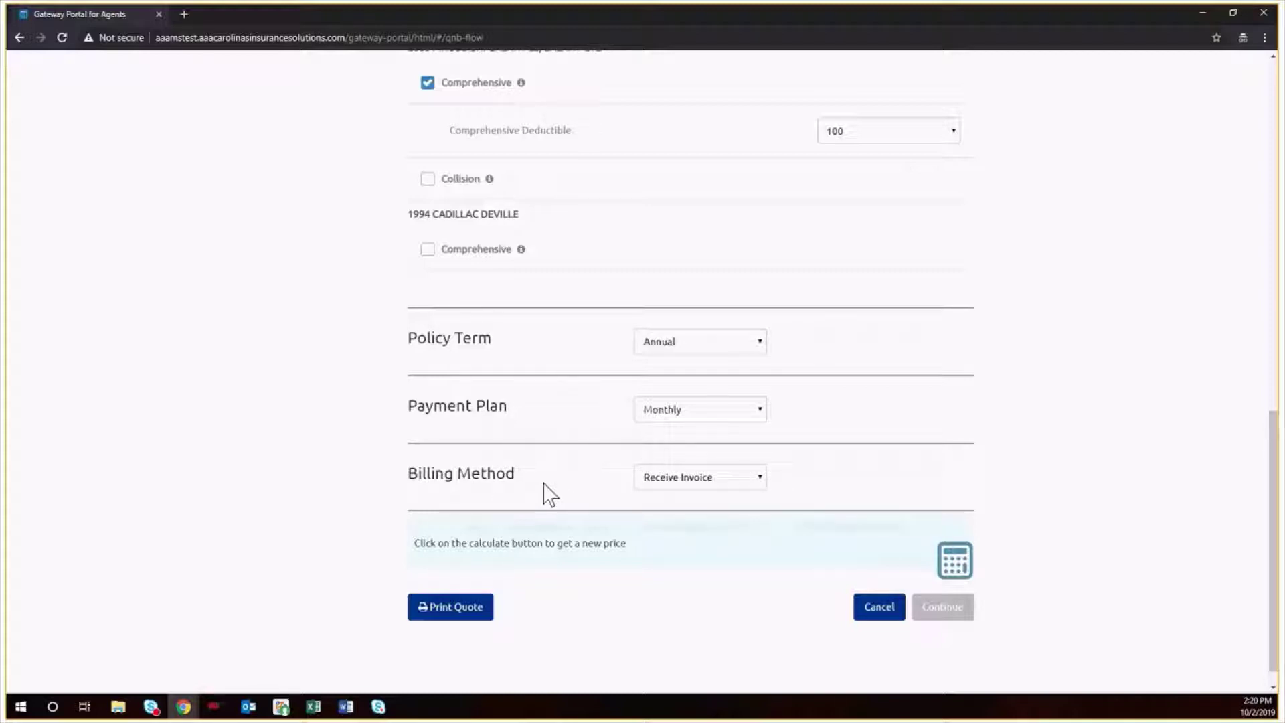
- Switch billing to Automatic Draft (EFT/RCC) and recalculate: $82.28 down, $1,061.52 total premium
click(664, 494)
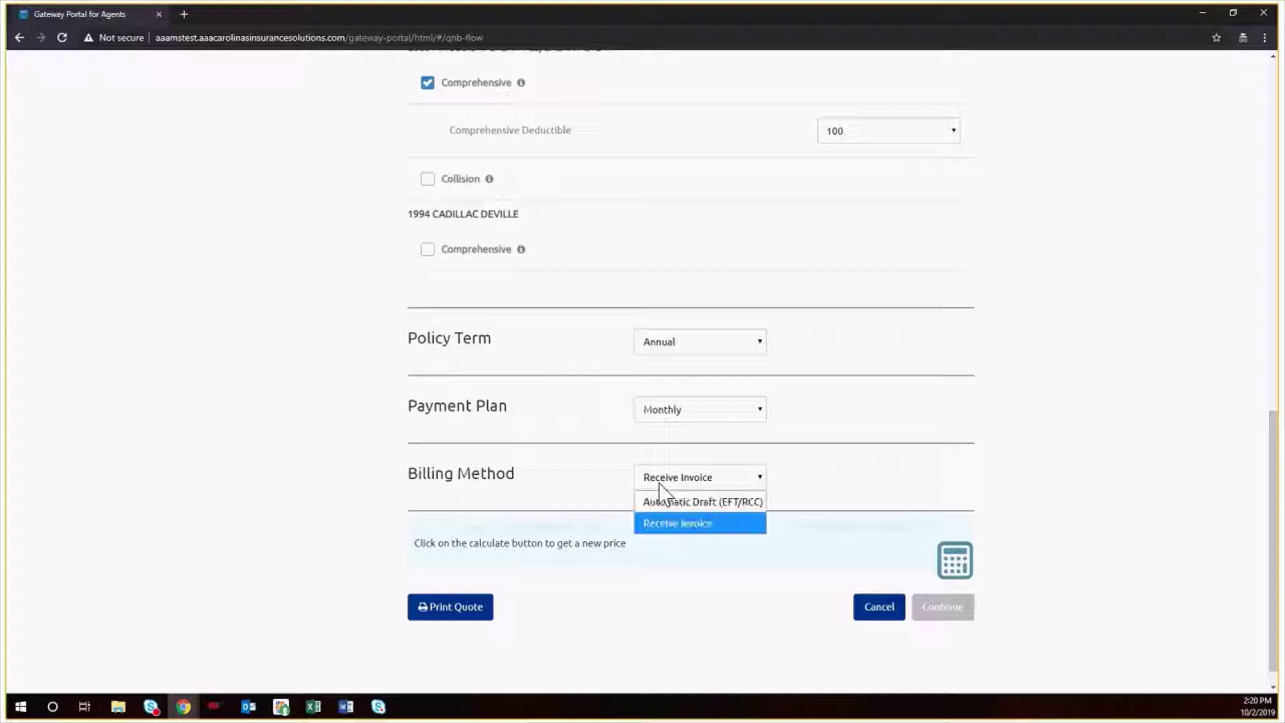
click(662, 500)
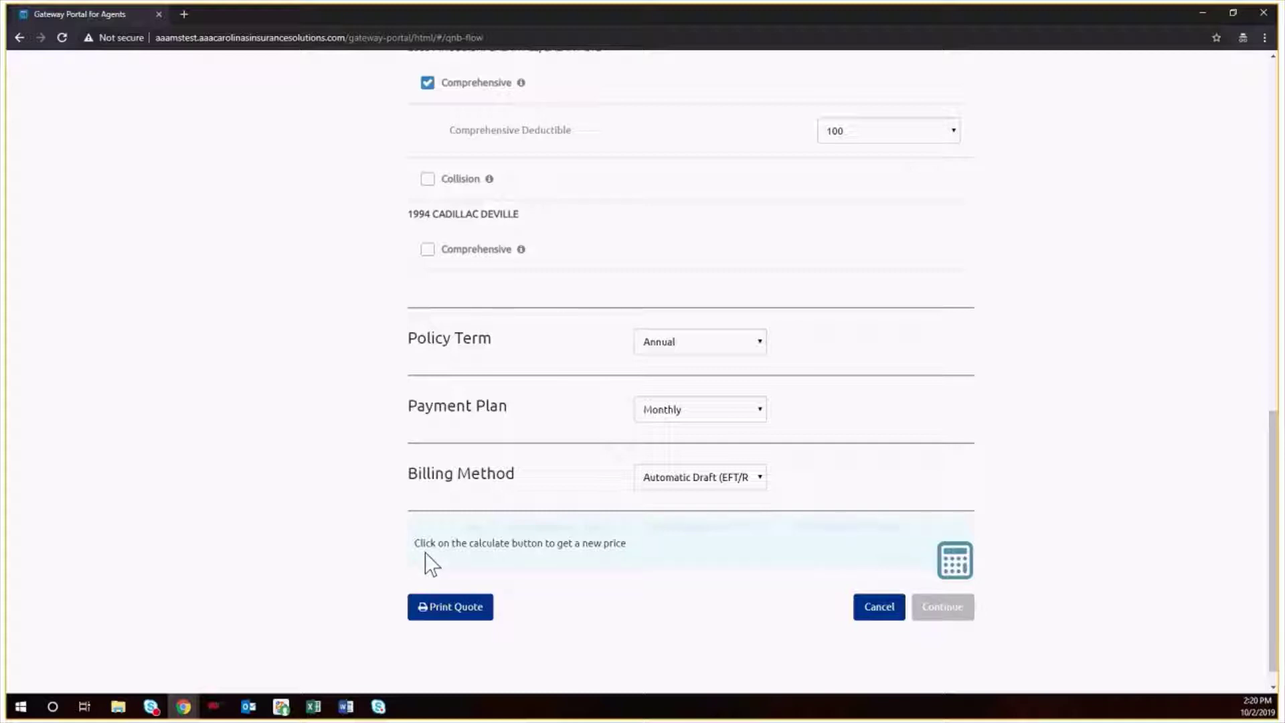
click(952, 568)
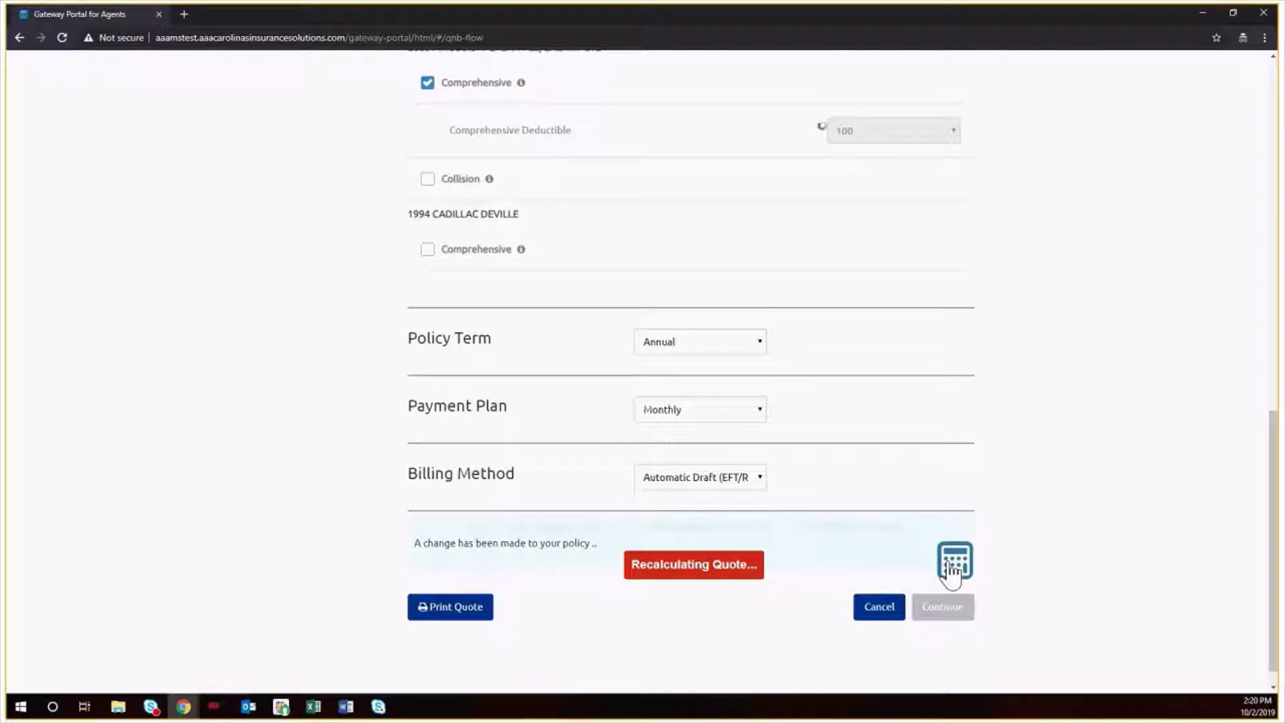
click(953, 567)
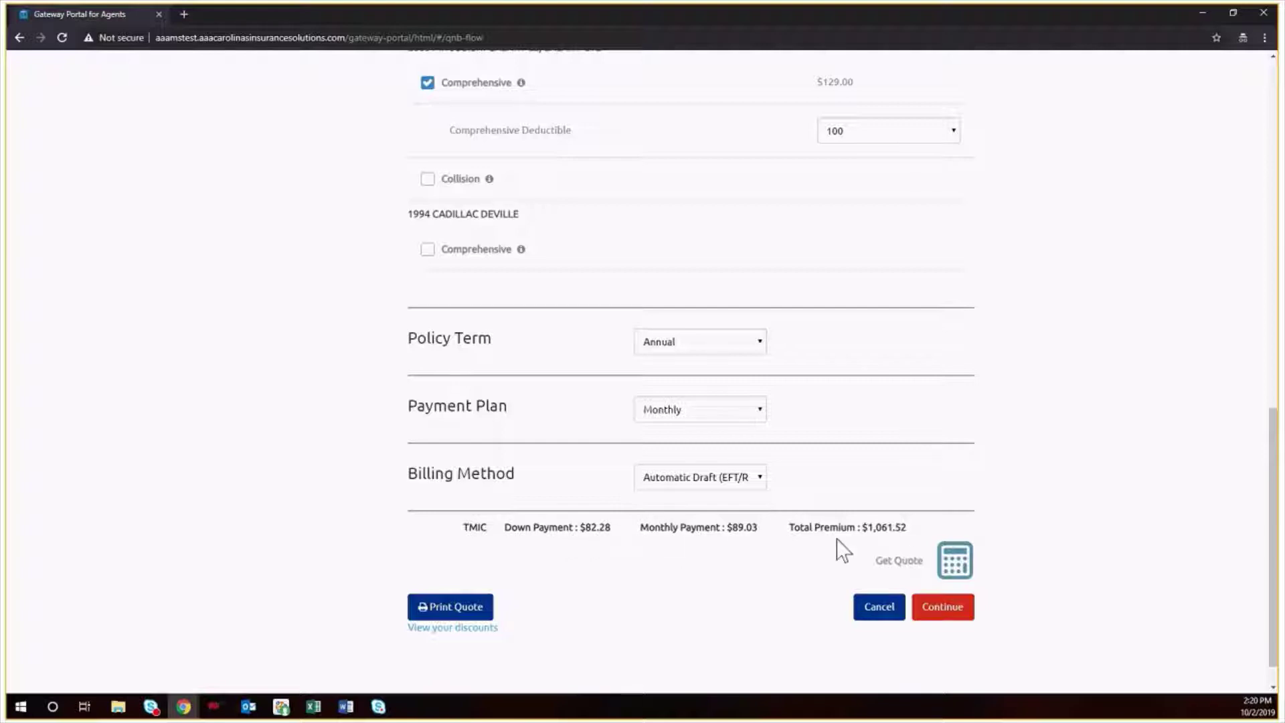
- Save the quote and review Policy Info down to the $1,061.52 TMIC payment plan
click(943, 608)
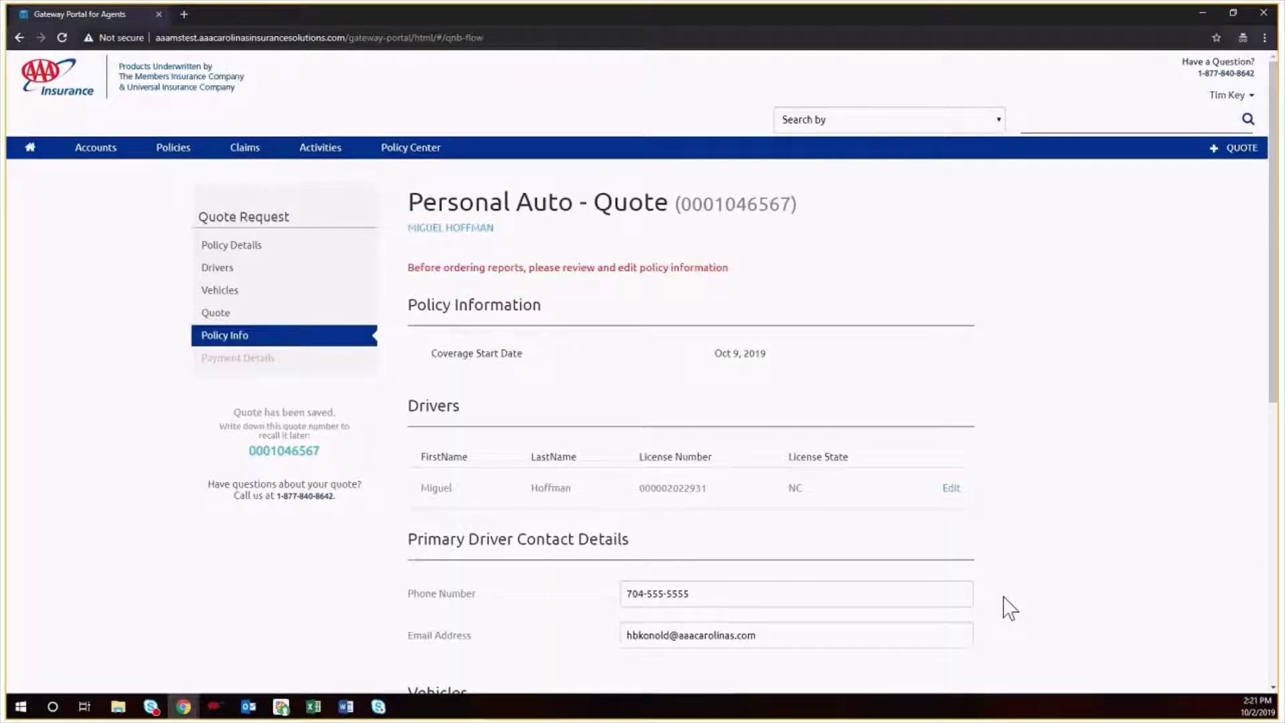
scroll(1010, 608, down, 2)
scroll(1009, 607, down, 3)
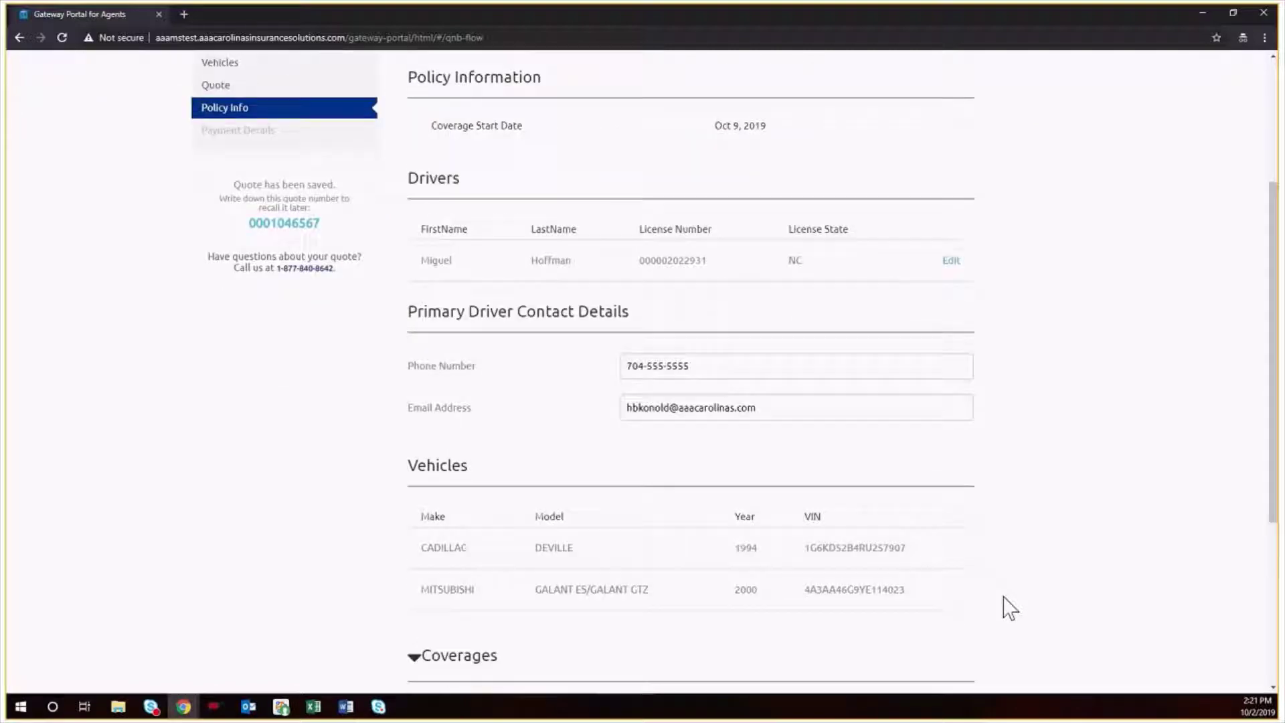
scroll(1009, 608, down, 1)
scroll(1009, 608, down, 2)
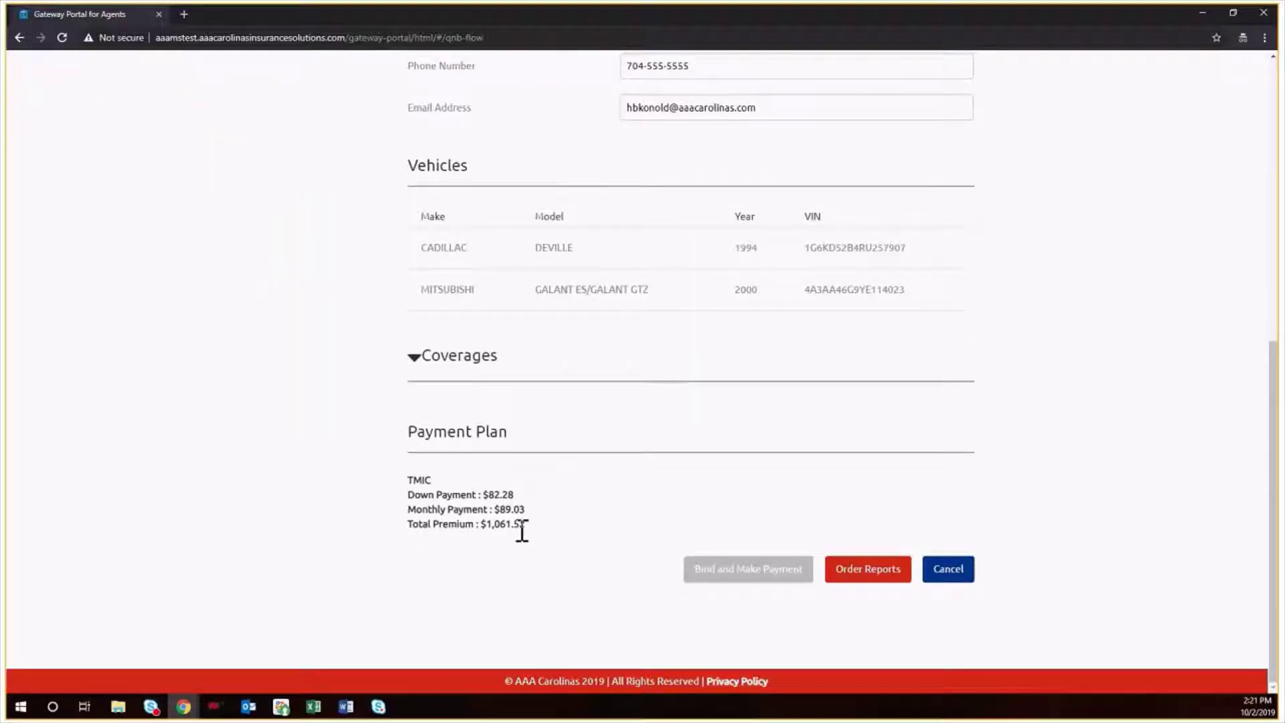
- Order the underwriting reports, raising the premium to $1,547.08 with $121.13 down
click(842, 567)
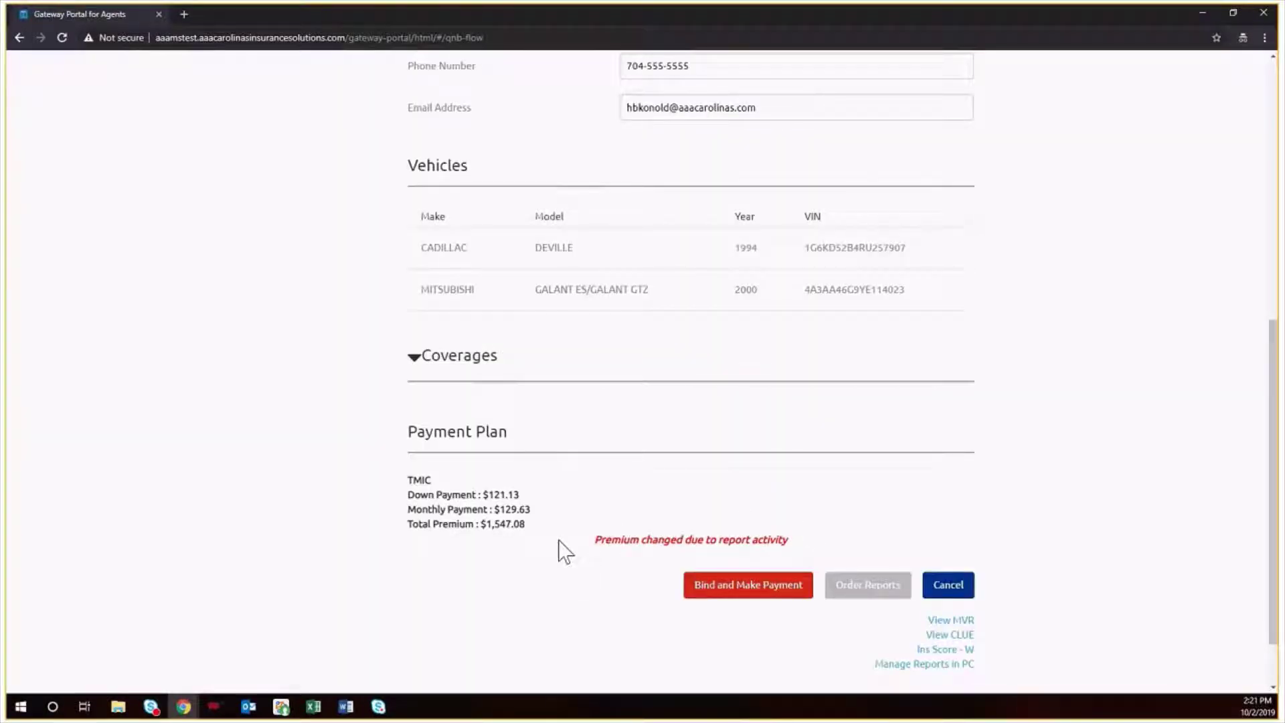
scroll(544, 536, down, 1)
scroll(543, 535, down, 2)
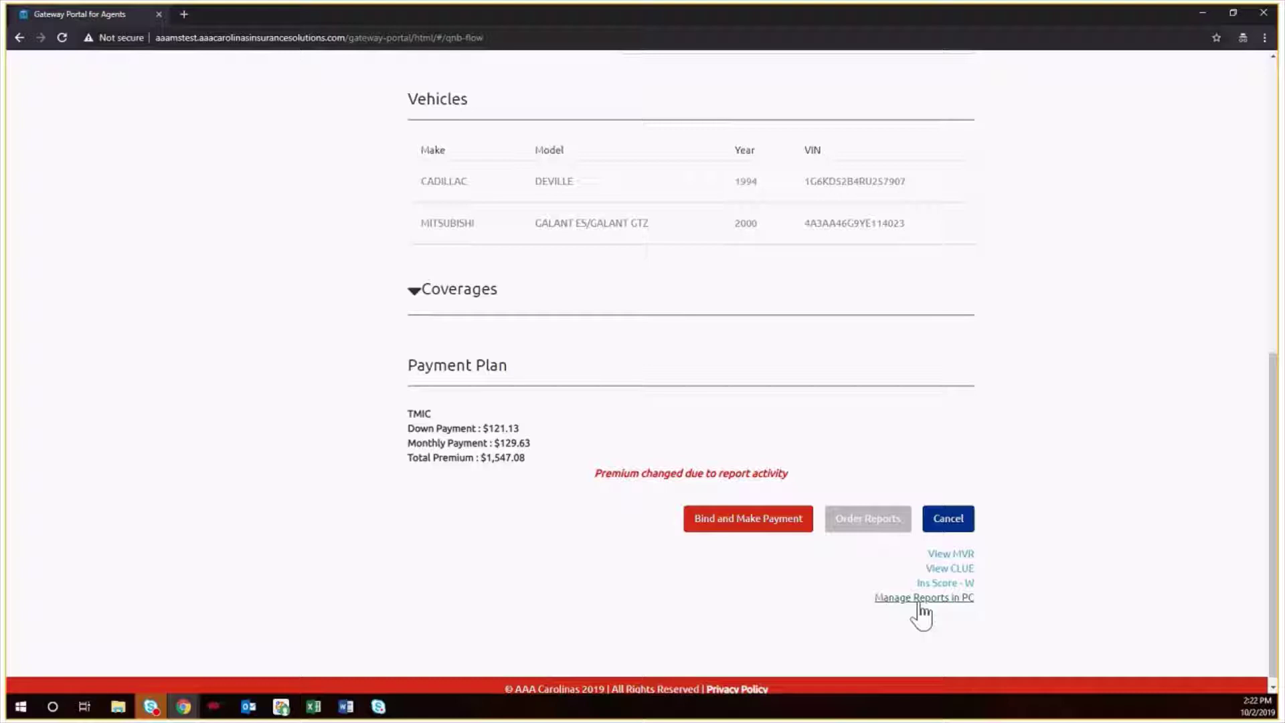
- Start Bind and Make Payment and choose Electronic Signature for the documents
click(745, 528)
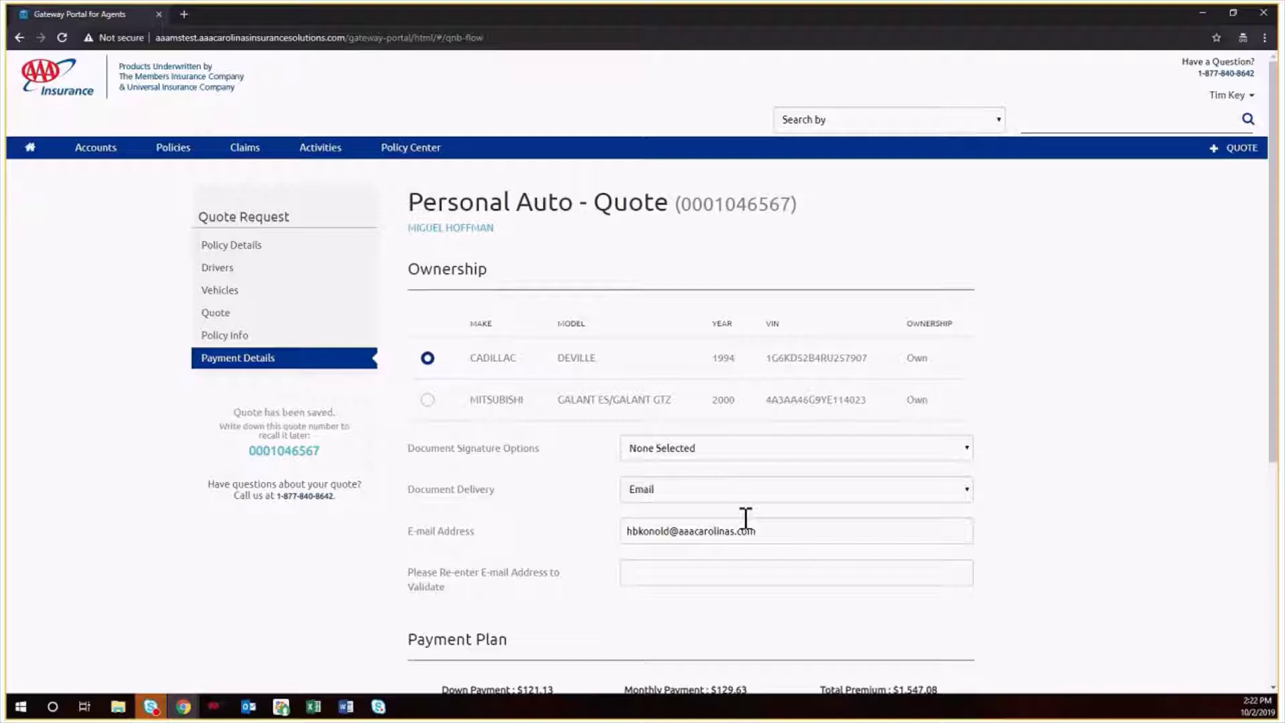
click(701, 452)
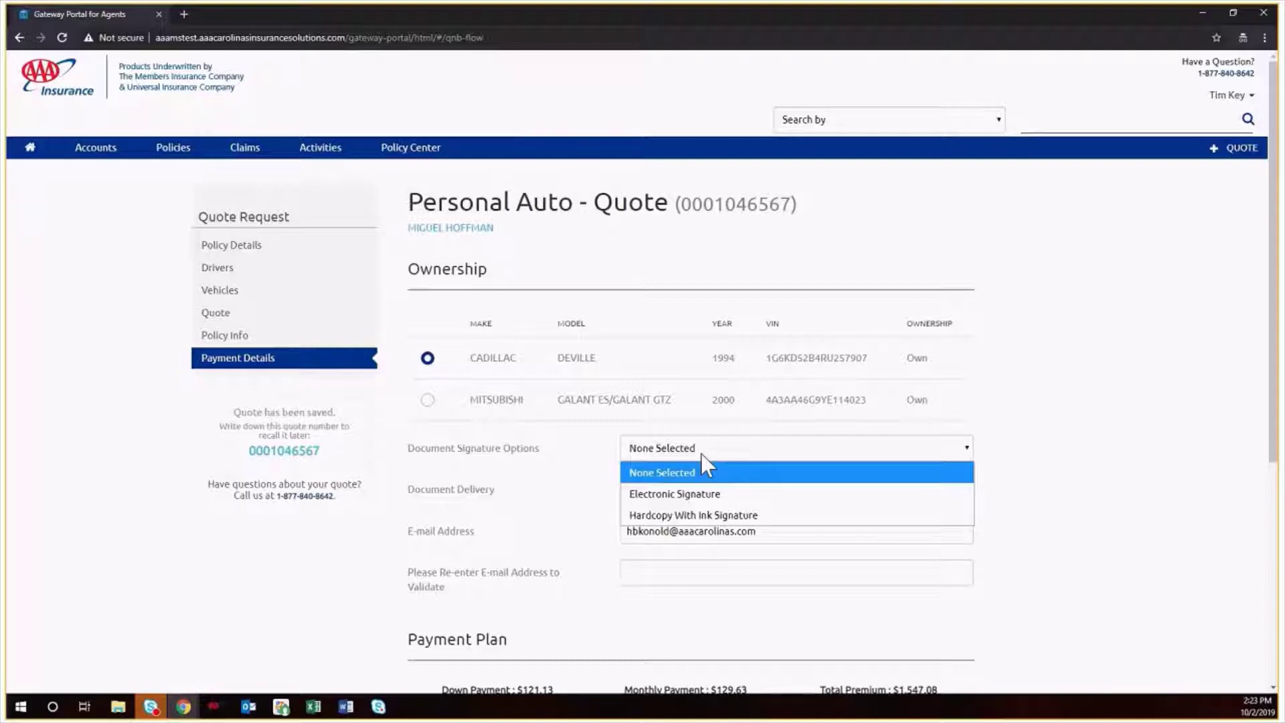
click(765, 496)
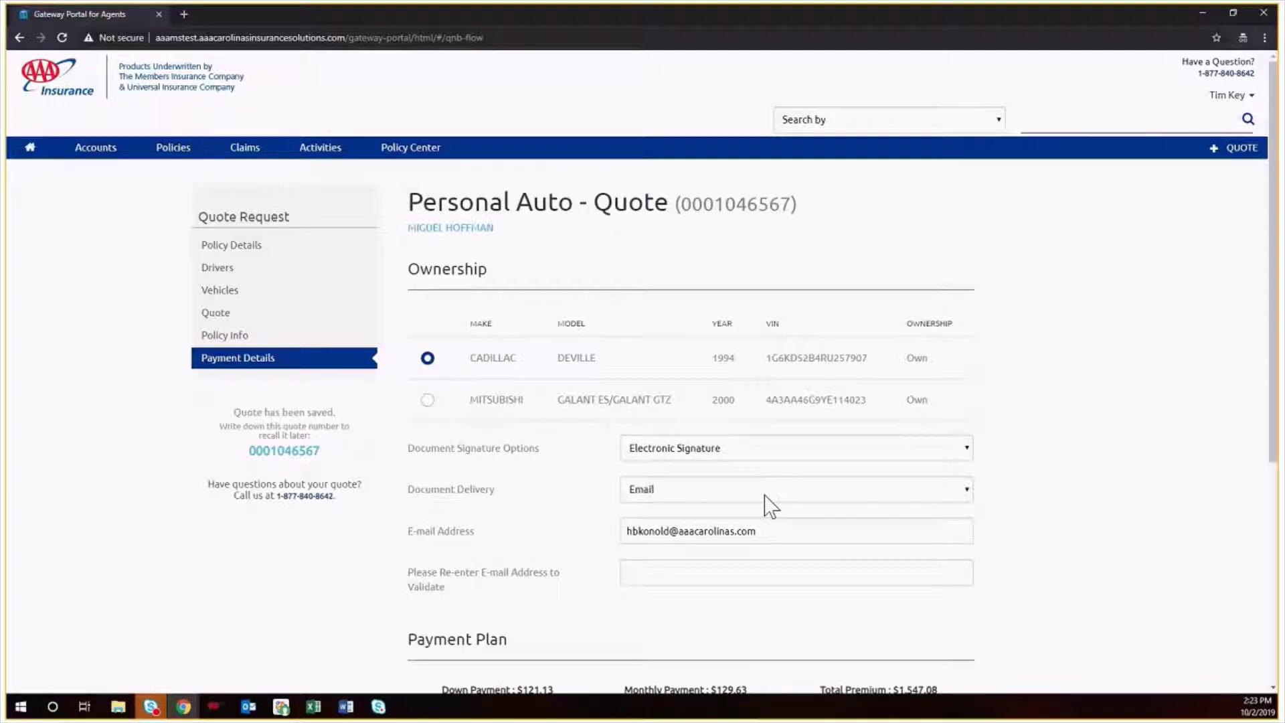
- Copy the customer's e-mail address into the Re-enter E-mail field
click(691, 577)
drag(763, 532, 593, 539)
key(ctrl+c)
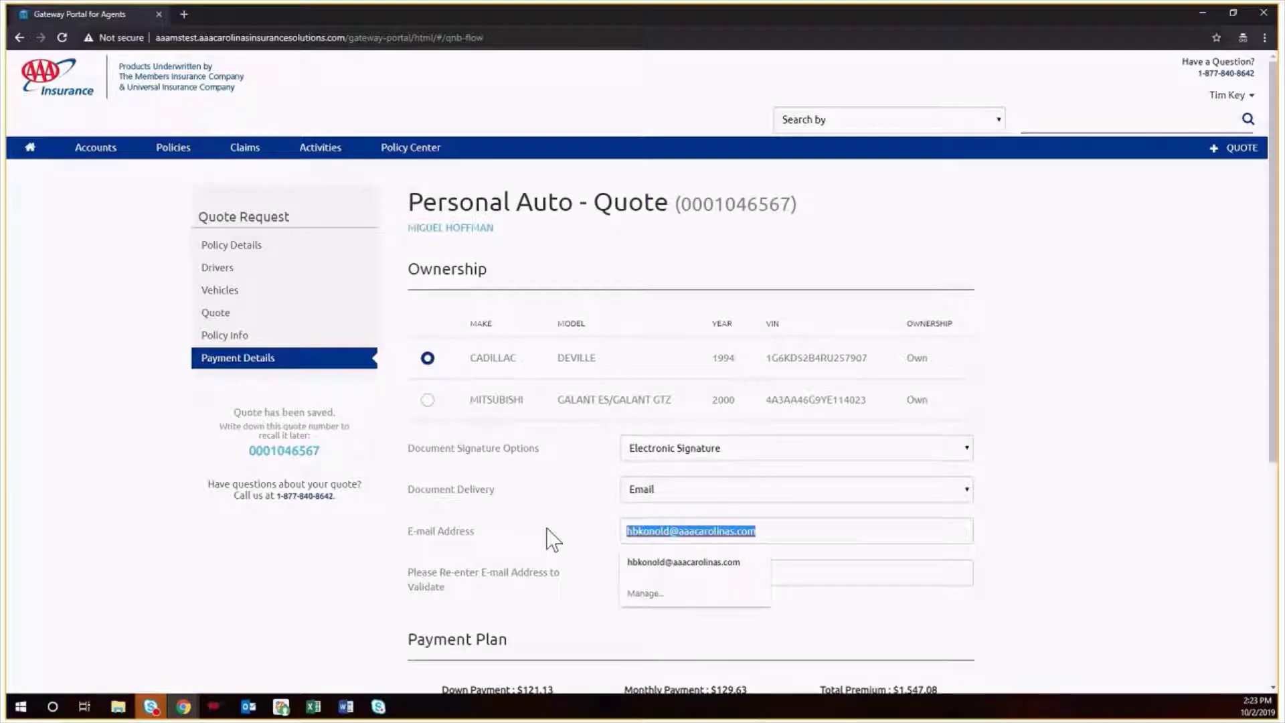
click(826, 568)
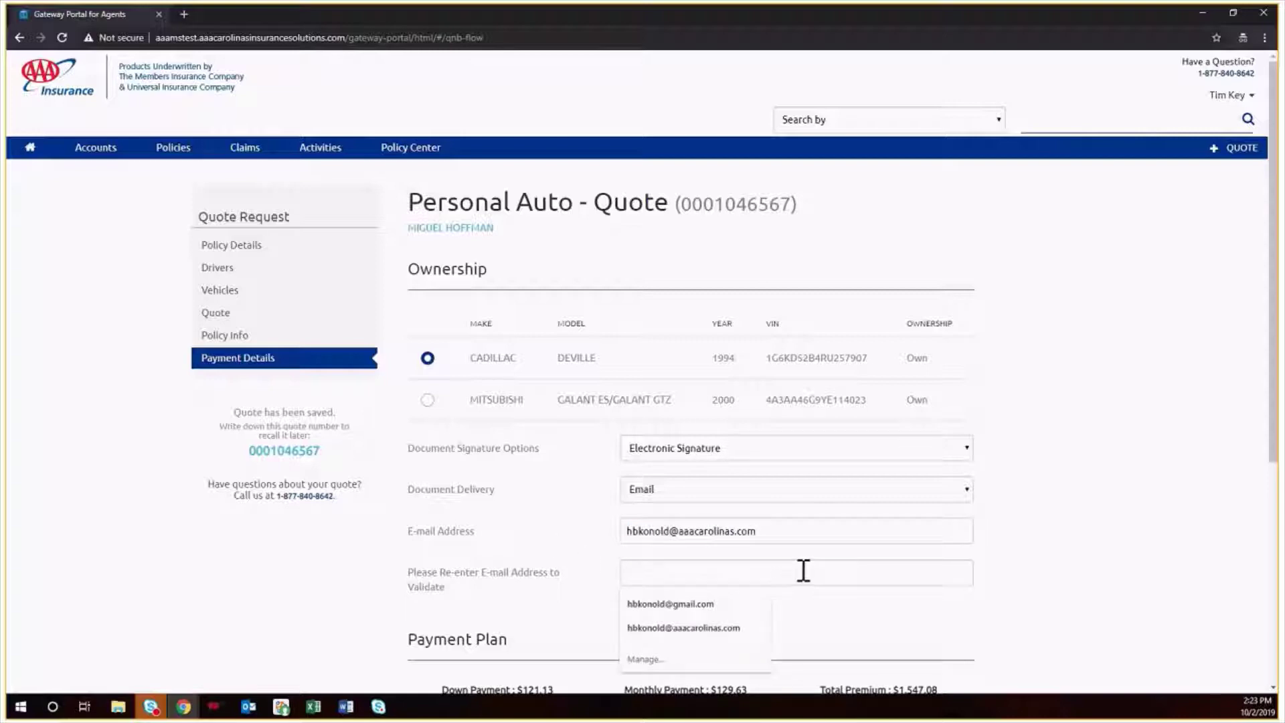
key(ctrl+v)
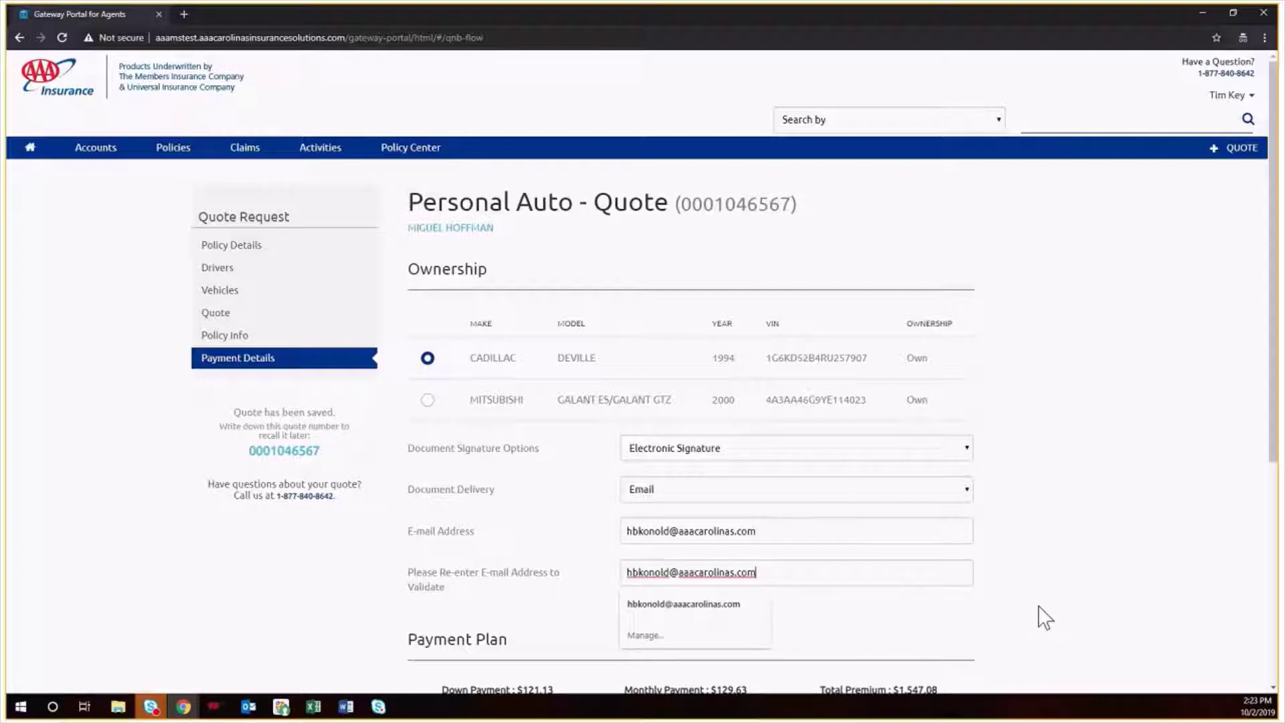
scroll(1050, 576, down, 5)
scroll(1050, 566, down, 1)
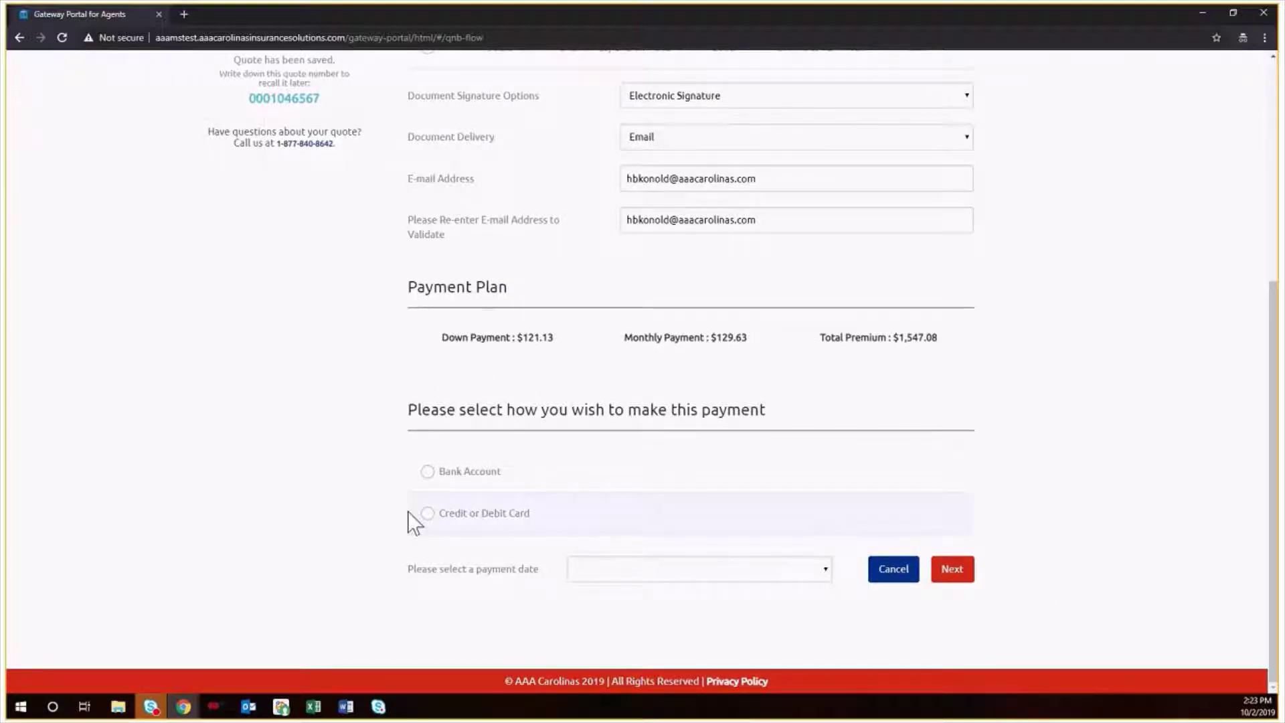
- Pay by Credit or Debit Card on payment date 9 and continue past the Monthly (12 mo) plan
click(427, 514)
click(734, 573)
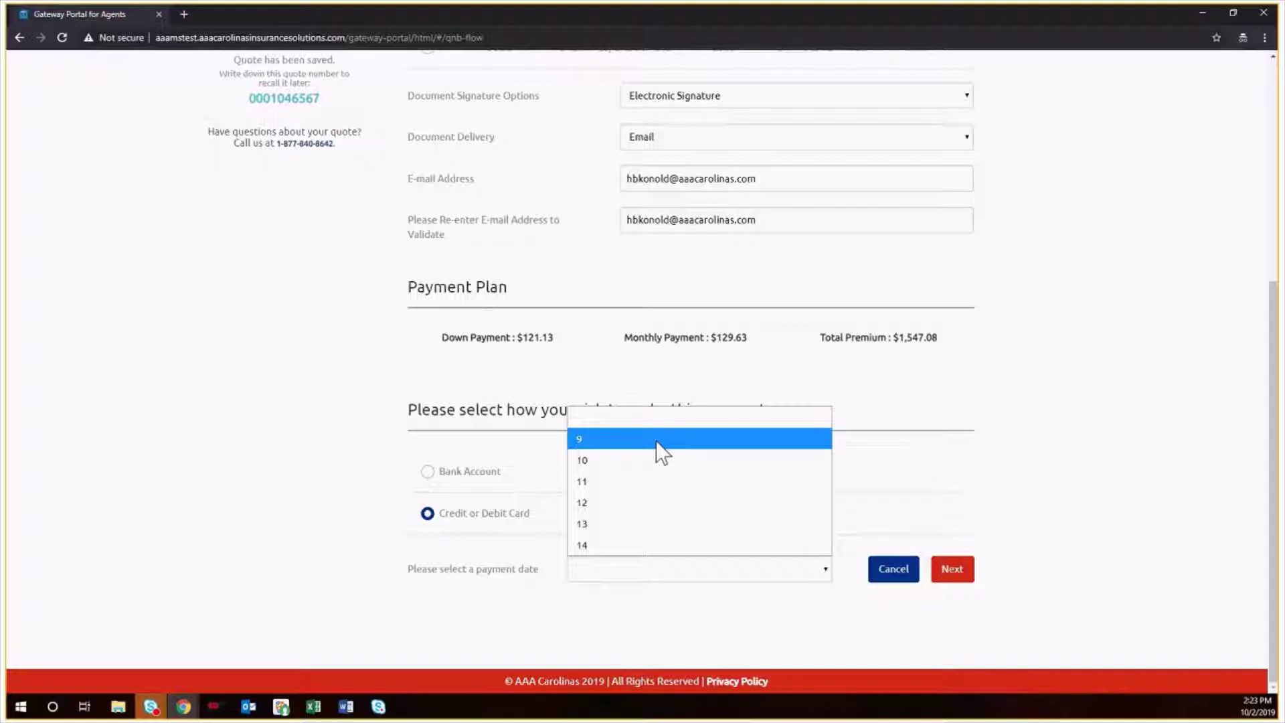
click(663, 441)
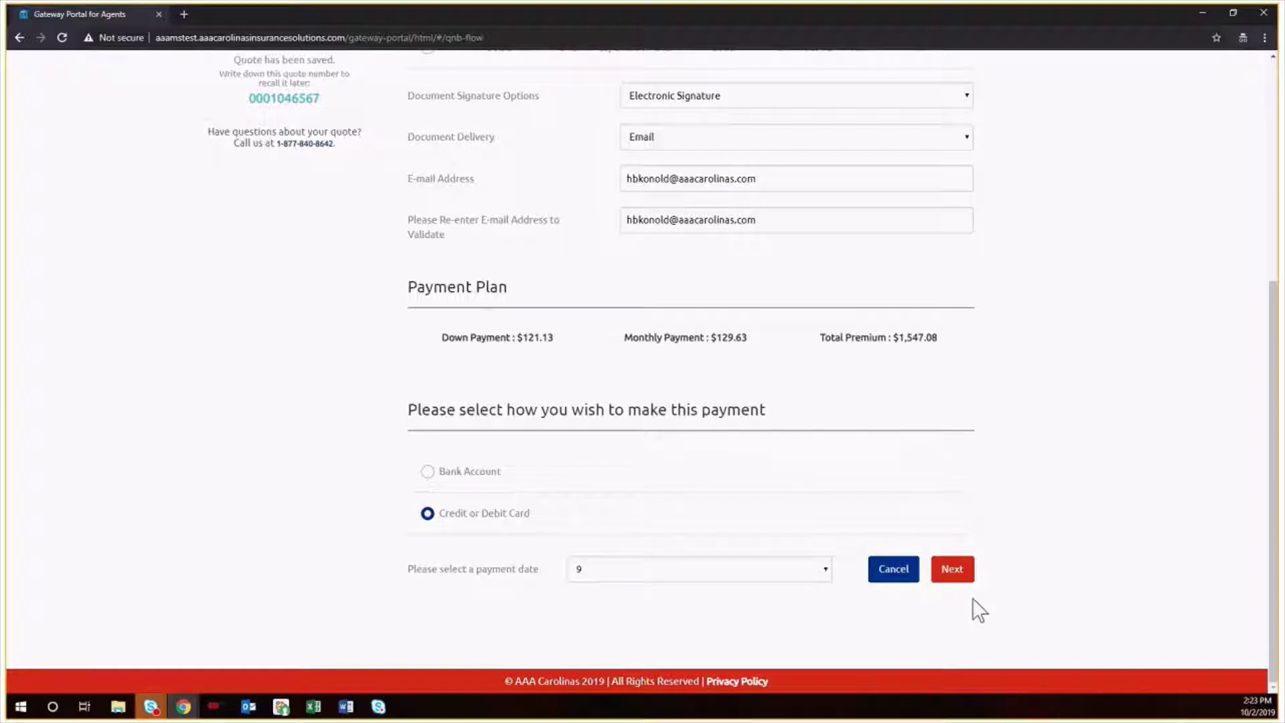
click(962, 577)
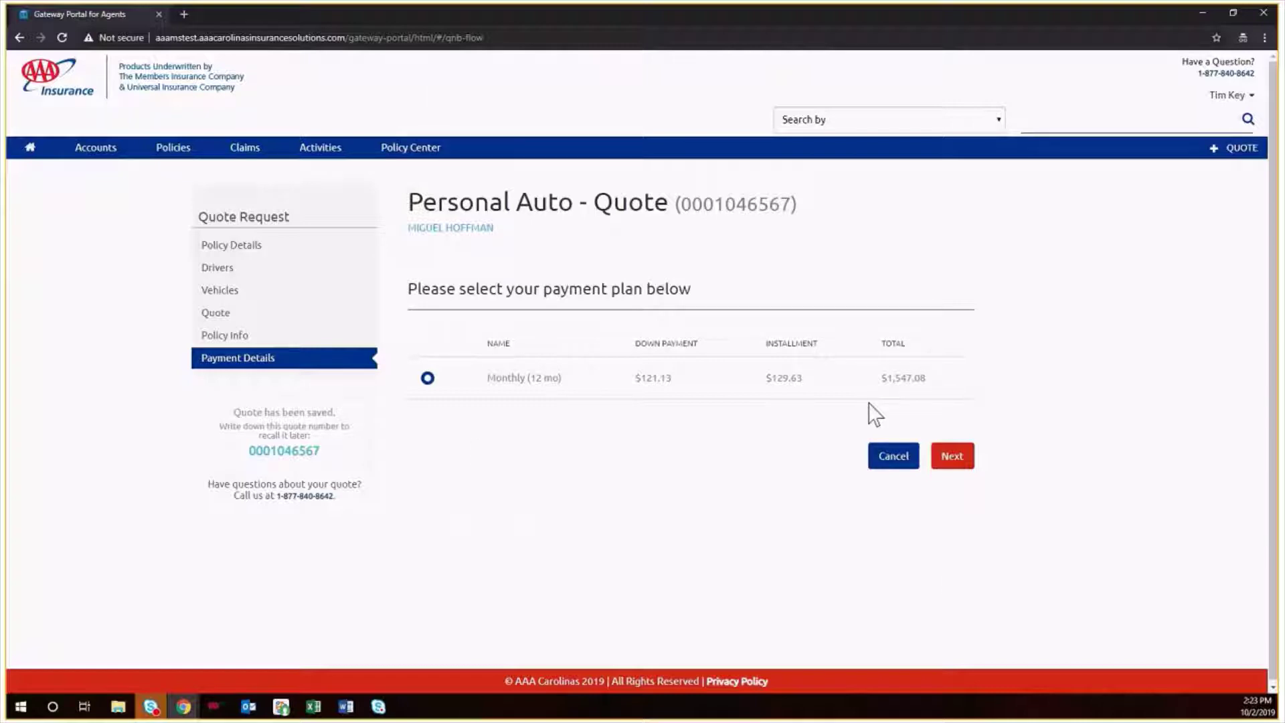
click(961, 462)
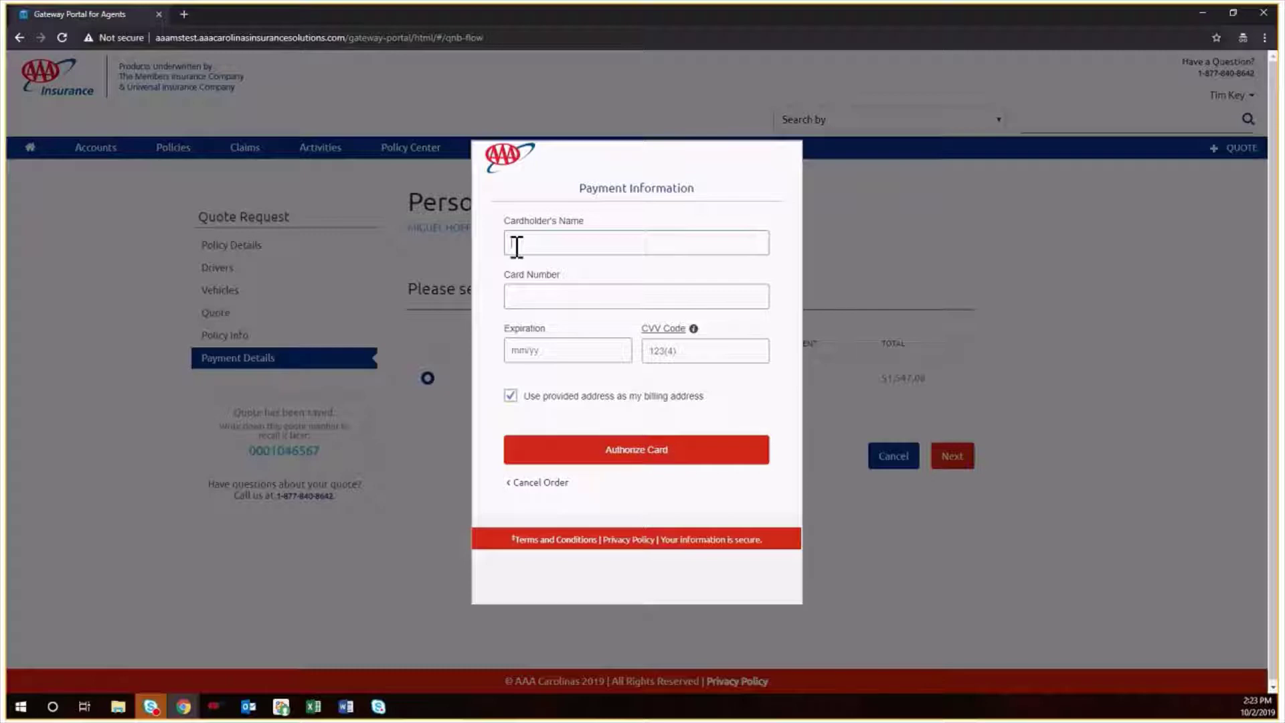
- Enter the cardholder's name, card number, expiration date and CVV, then authorize the card
key(Tab)
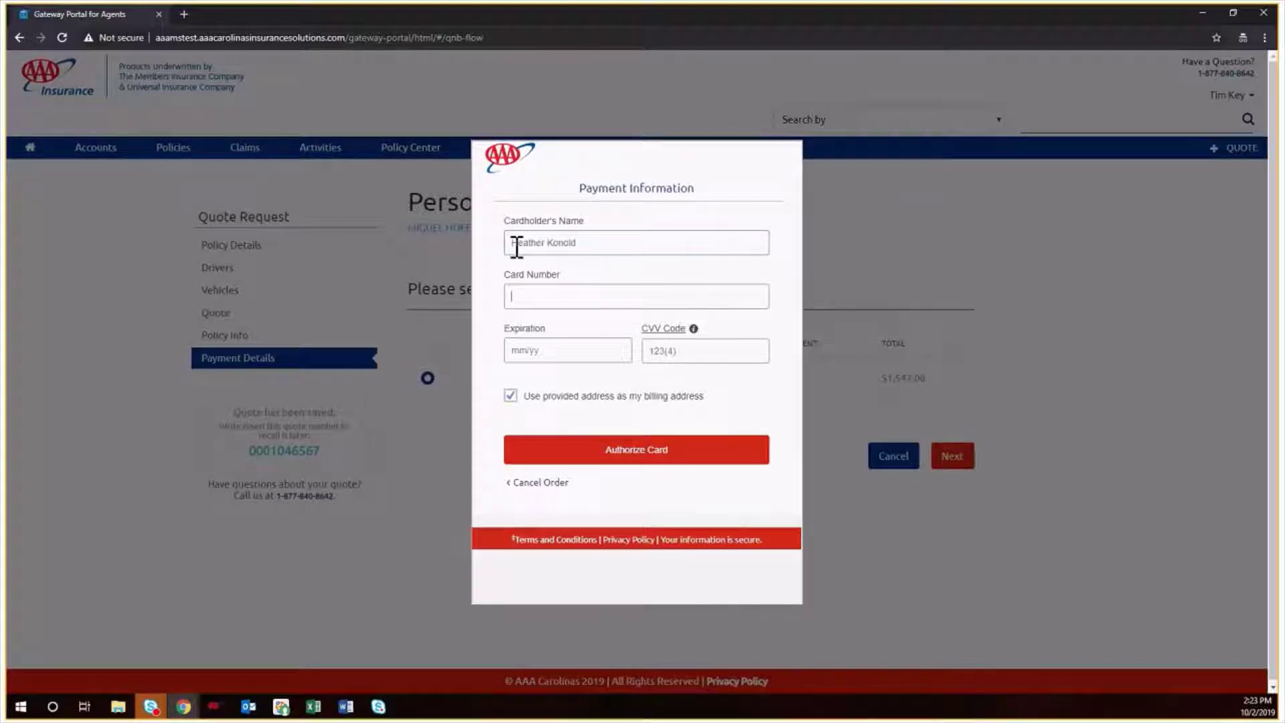
text(4111 1111 1111 1111)
click(521, 349)
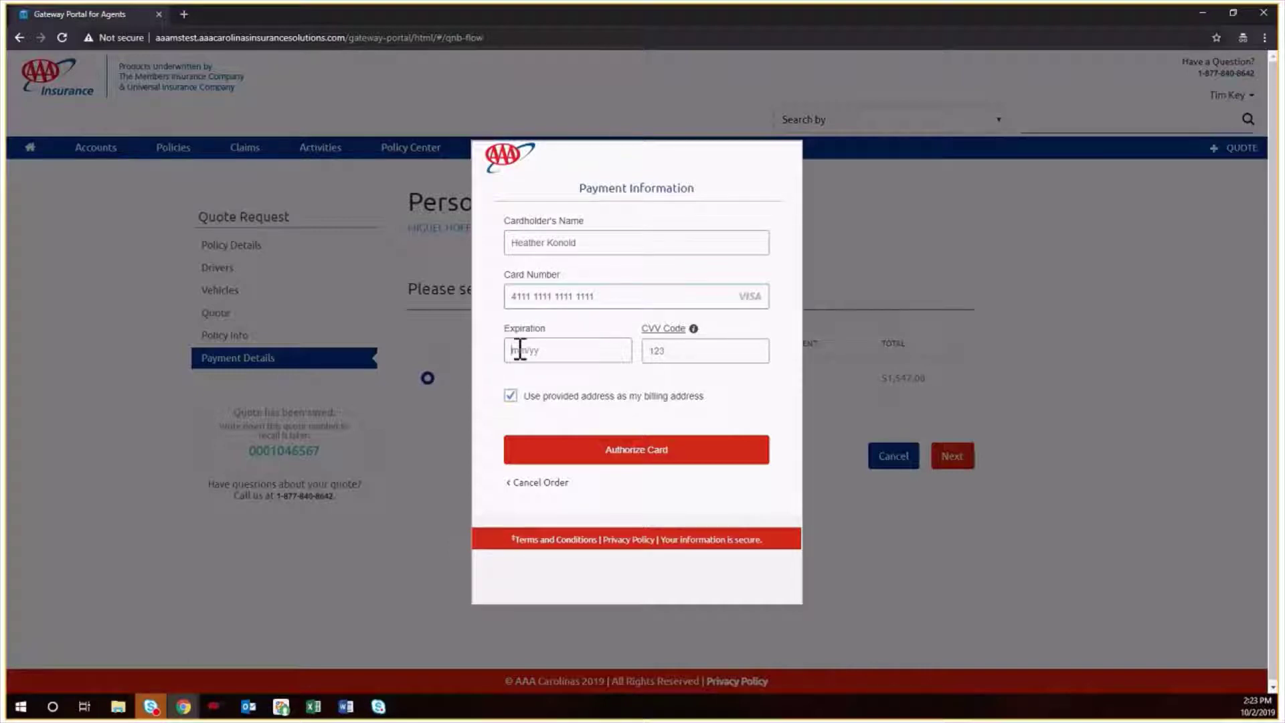
text(0623)
key(Tab)
text(159)
click(641, 462)
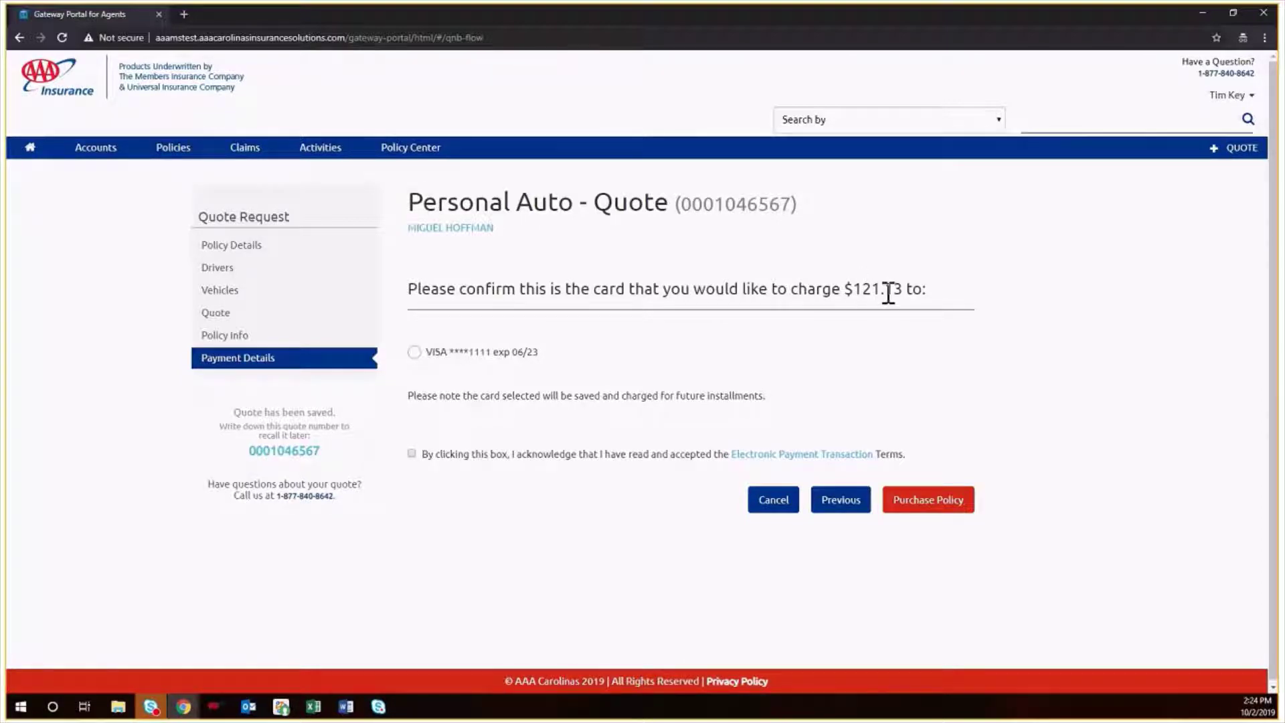
- Choose the saved VISA card for the $121.13 down payment
click(432, 355)
- Purchase the policy, charging the card the $121.13 down payment on the Monthly (12 mo) plan
click(923, 512)
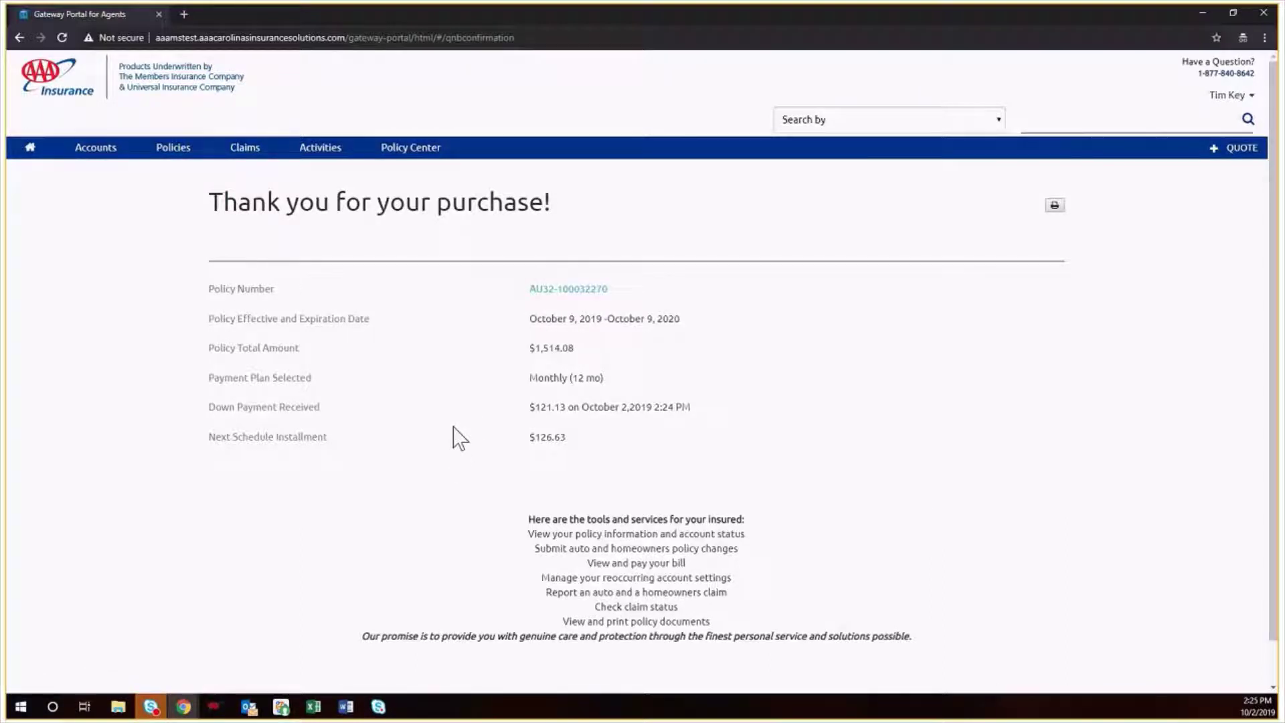
scroll(453, 435, down, 1)
scroll(453, 435, up, 1)
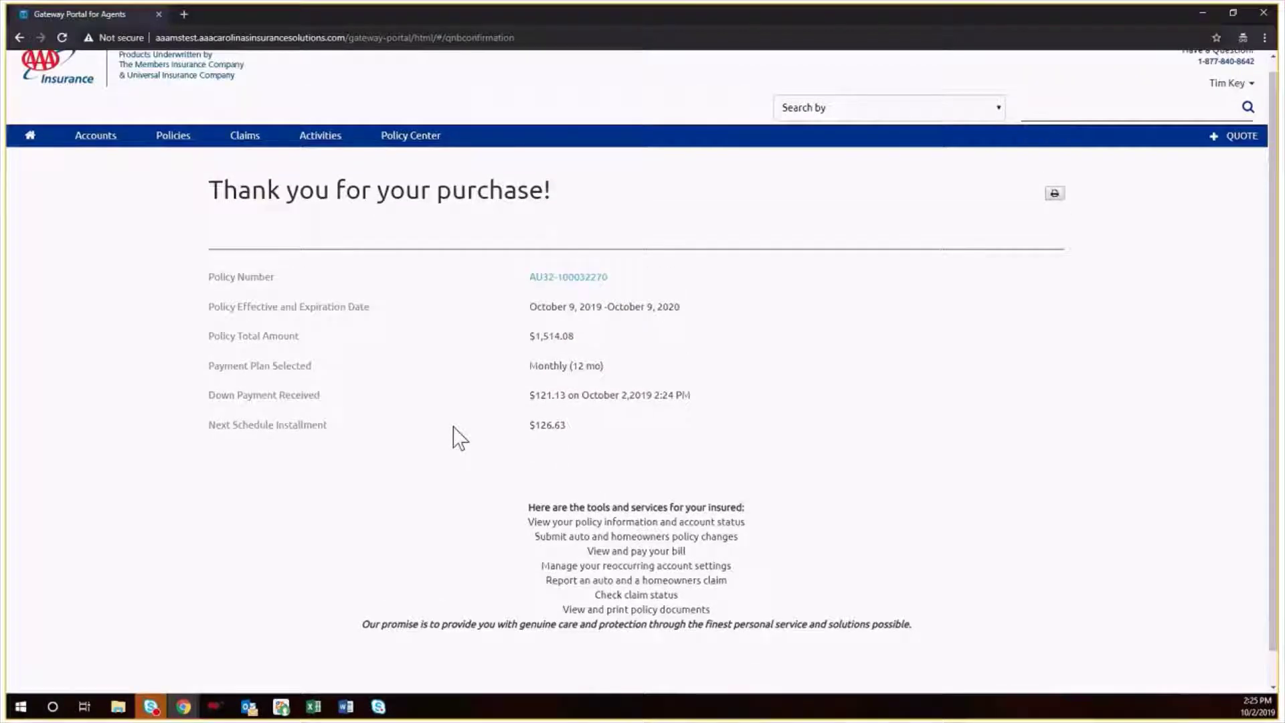
- Open the new policy's summary (status Binding, $1,514.08 total) and dismiss the billing-data error
click(569, 292)
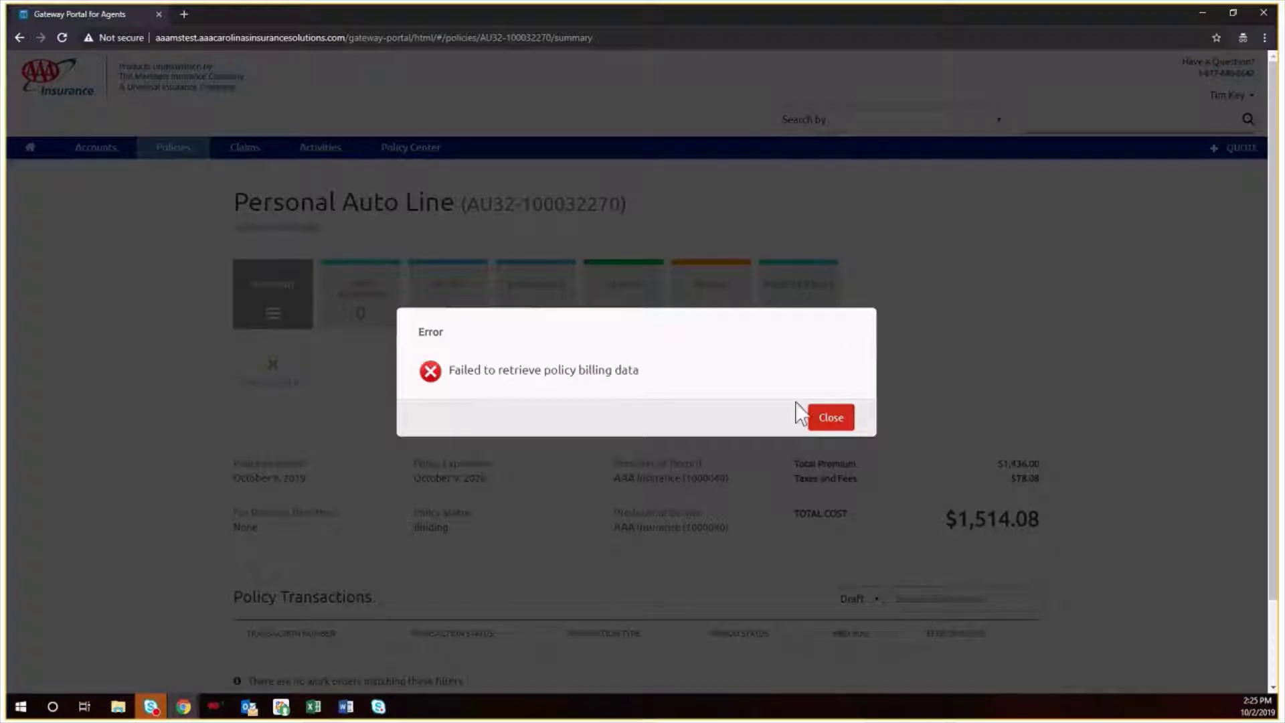
click(829, 421)
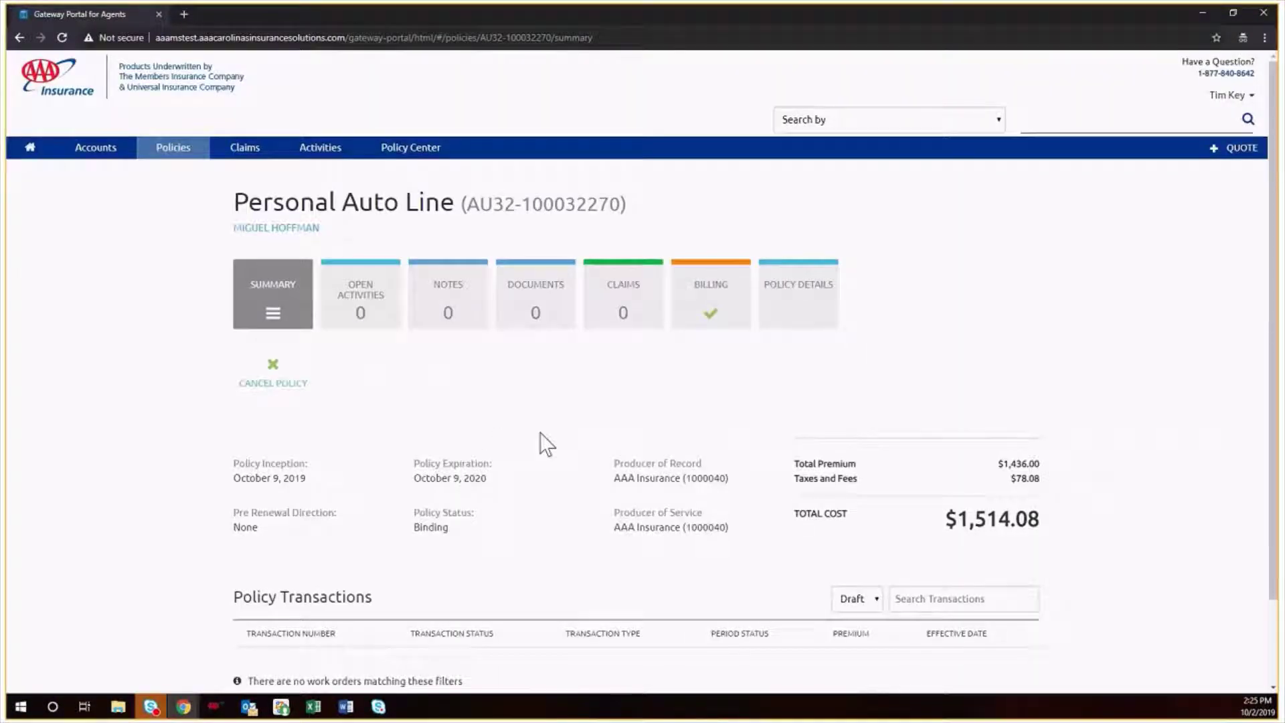
scroll(547, 444, down, 2)
scroll(547, 444, up, 1)
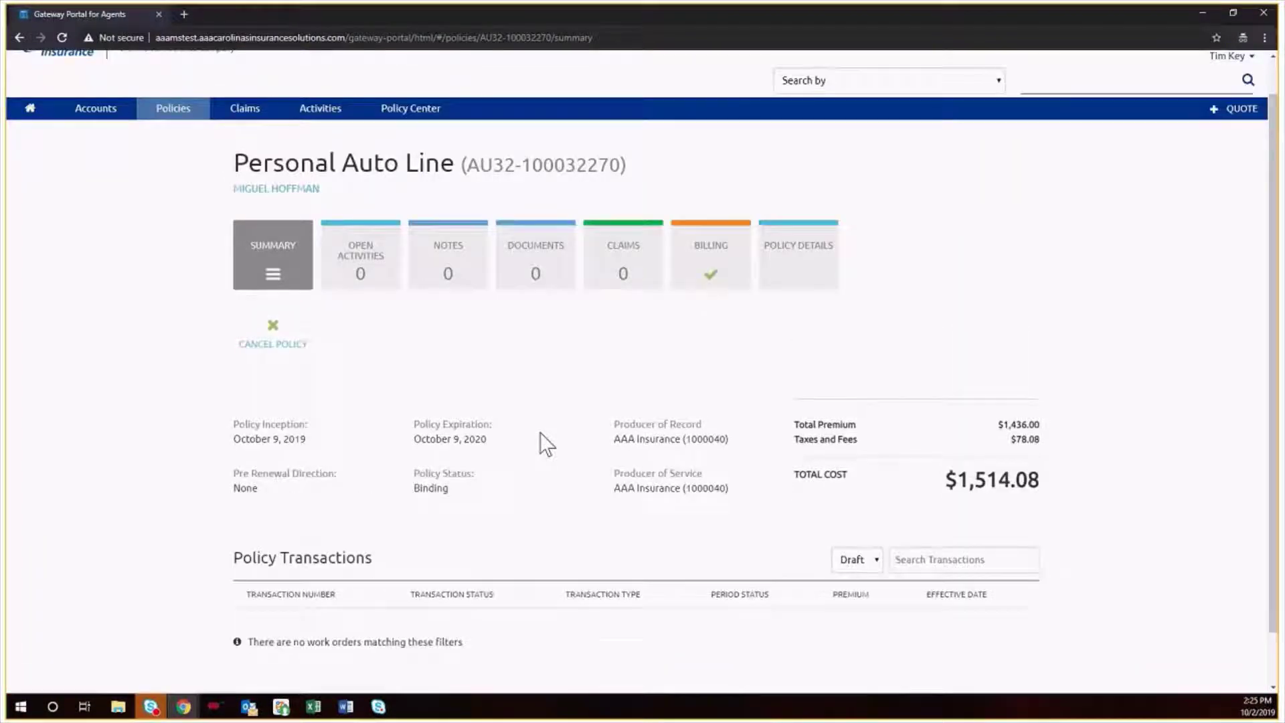
scroll(547, 444, up, 1)
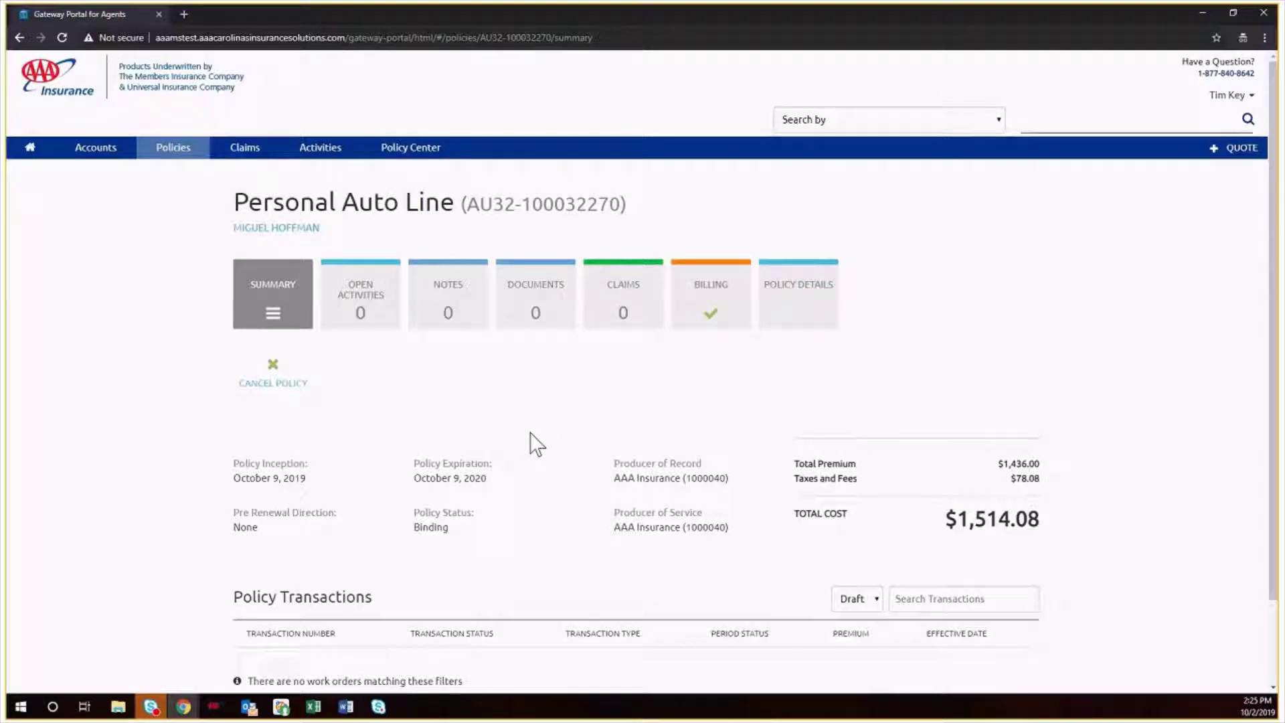